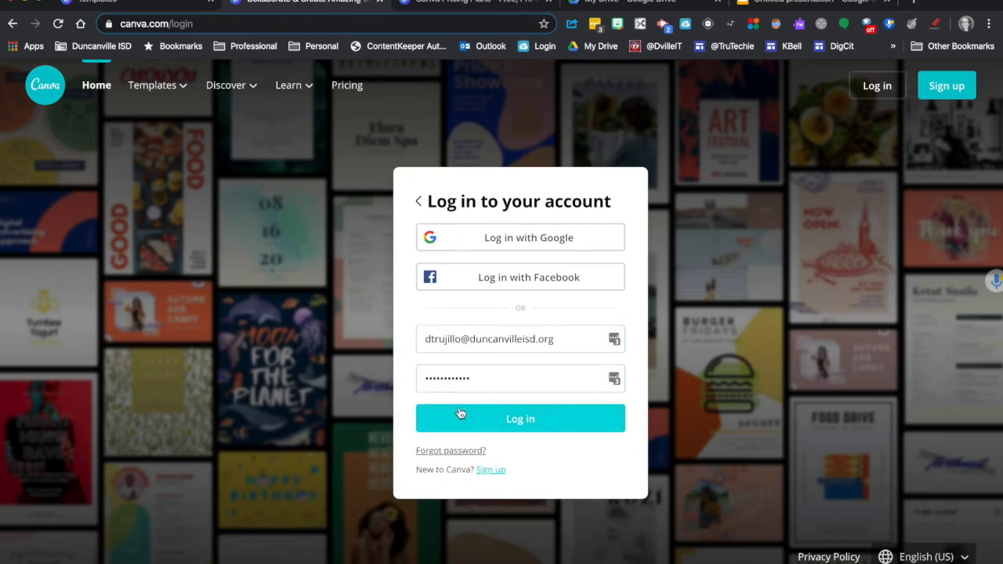
Step: Log in to the account with the e-mail and password already filled in
{"action": "left_click", "coordinate": [460, 414]}
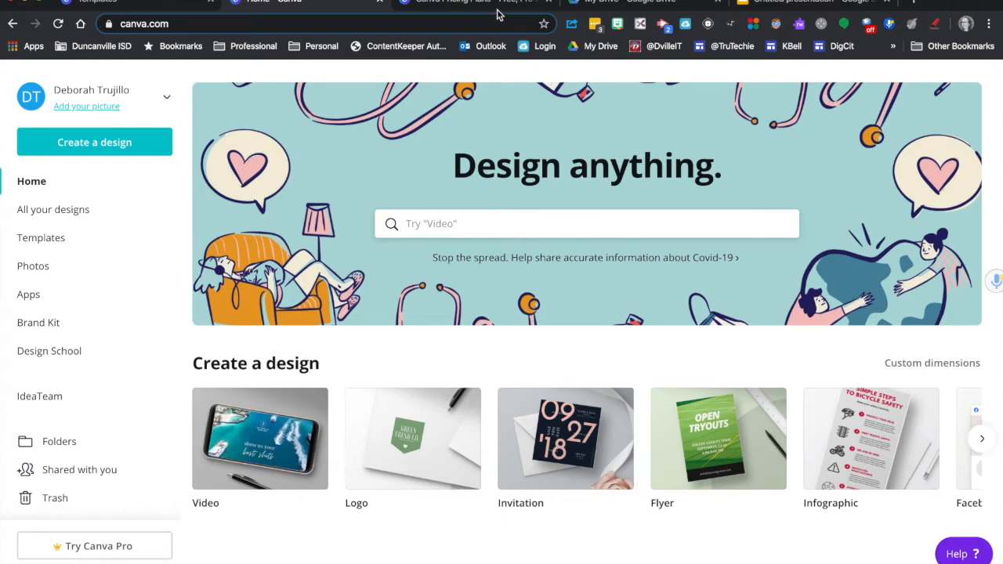
Step: Compare the prices and features of the Free, Pro and Enterprise plans on the already open pricing page
{"action": "key", "text": "ctrl+Tab"}
{"action": "scroll", "coordinate": [447, 274], "scroll_direction": "up", "scroll_amount": 1}
{"action": "scroll", "coordinate": [447, 275], "scroll_direction": "up", "scroll_amount": 10}
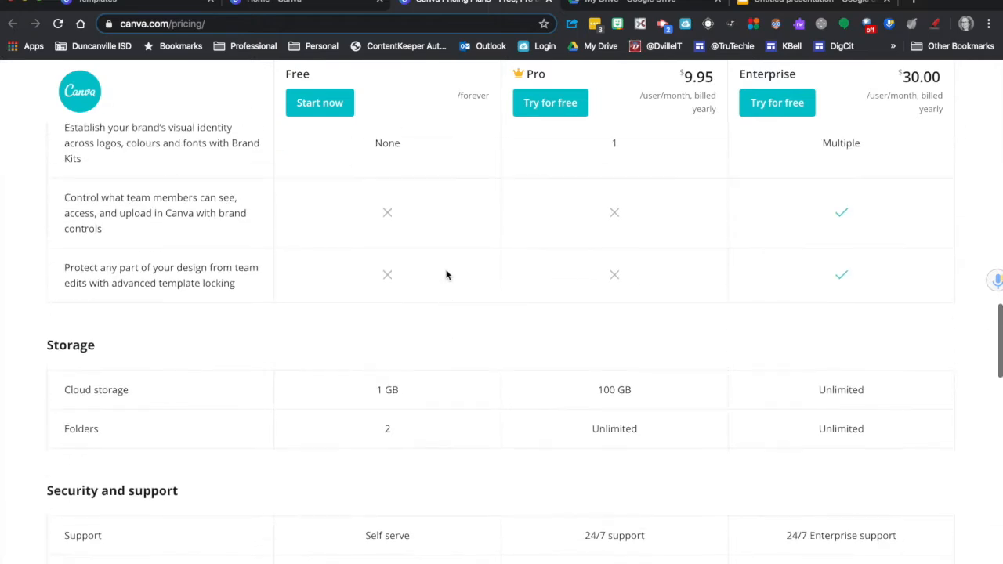
{"action": "scroll", "coordinate": [446, 274], "scroll_direction": "up", "scroll_amount": 5}
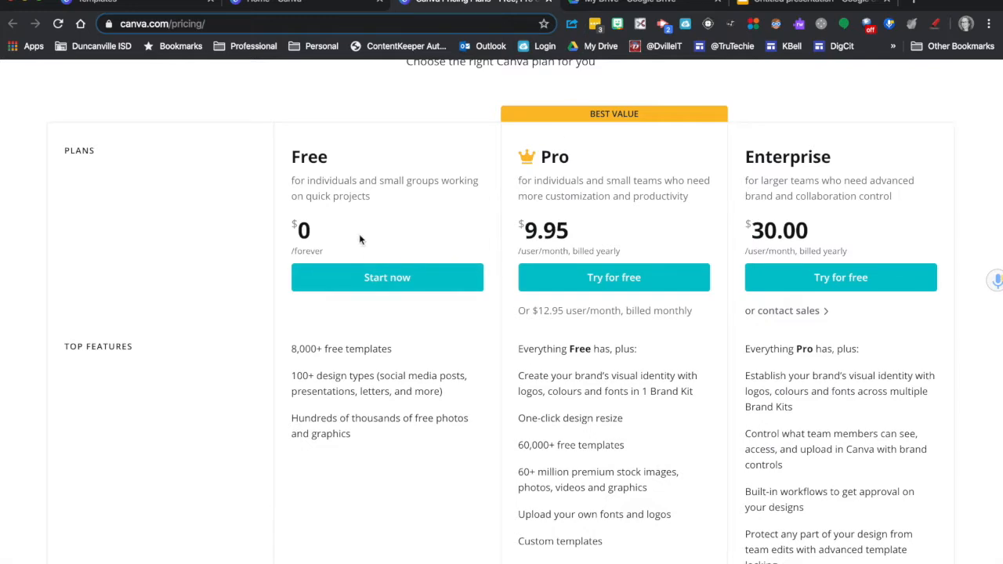
{"action": "scroll", "coordinate": [357, 394], "scroll_direction": "down", "scroll_amount": 1}
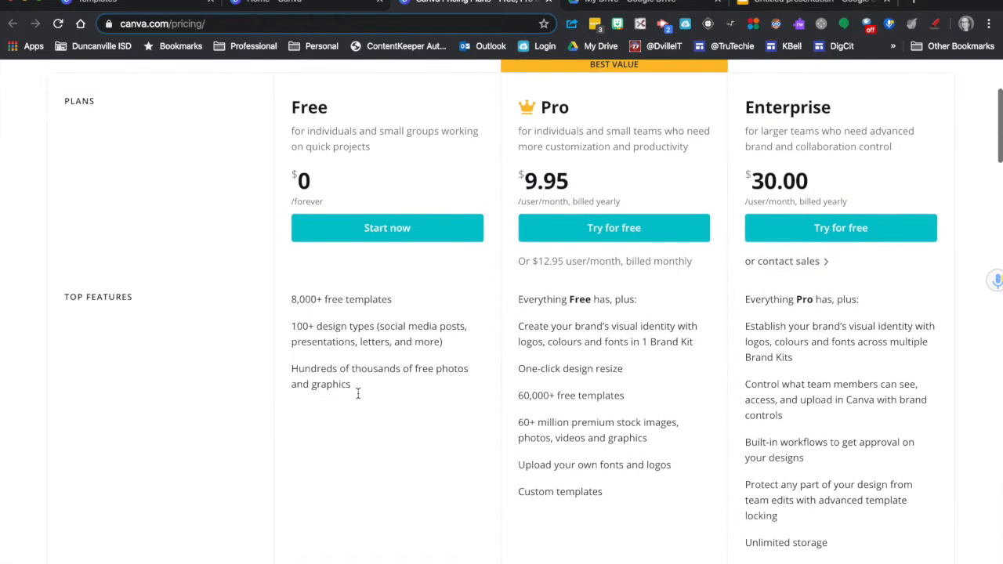
{"action": "scroll", "coordinate": [358, 395], "scroll_direction": "down", "scroll_amount": 3}
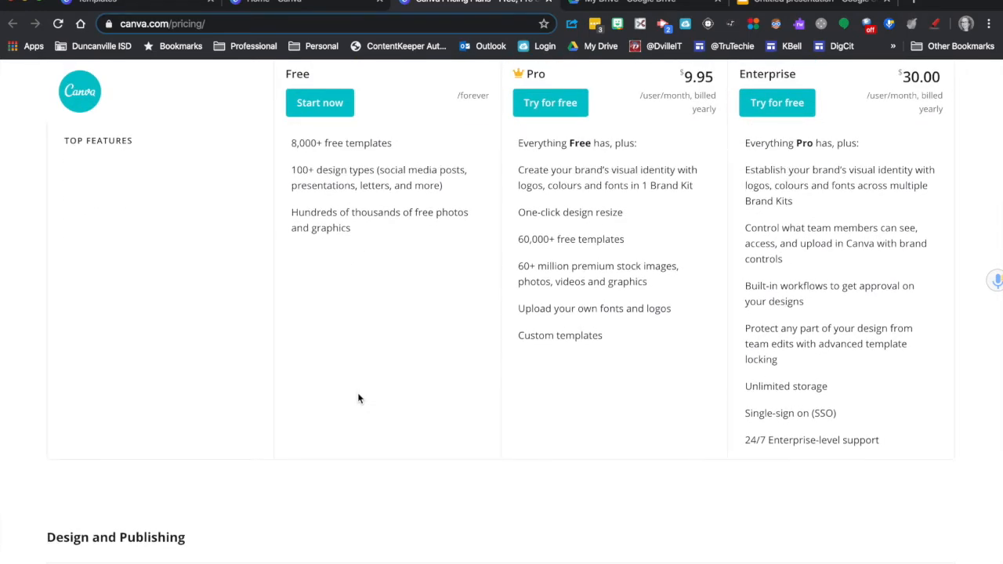
{"action": "scroll", "coordinate": [358, 398], "scroll_direction": "down", "scroll_amount": 5}
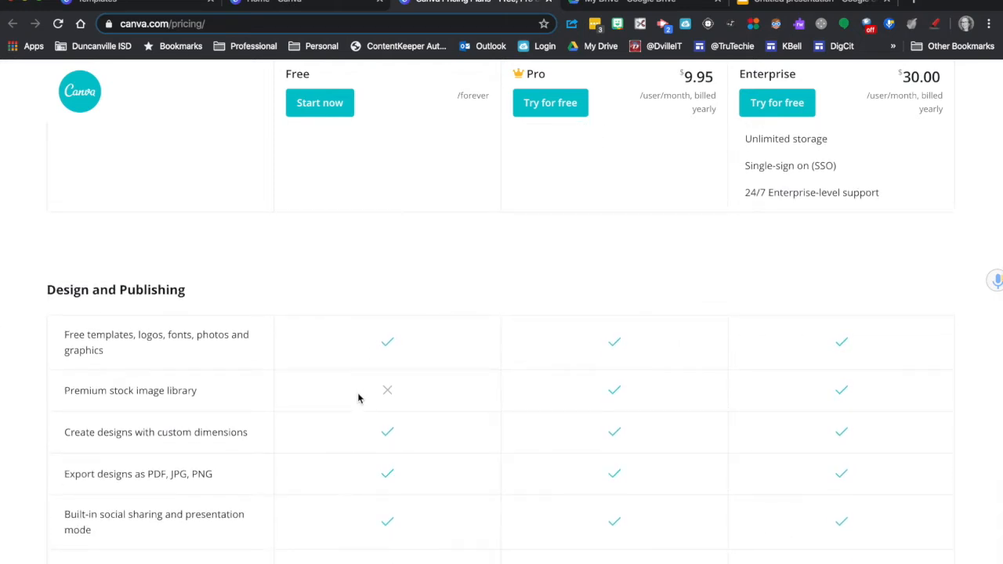
{"action": "scroll", "coordinate": [358, 399], "scroll_direction": "up", "scroll_amount": 3}
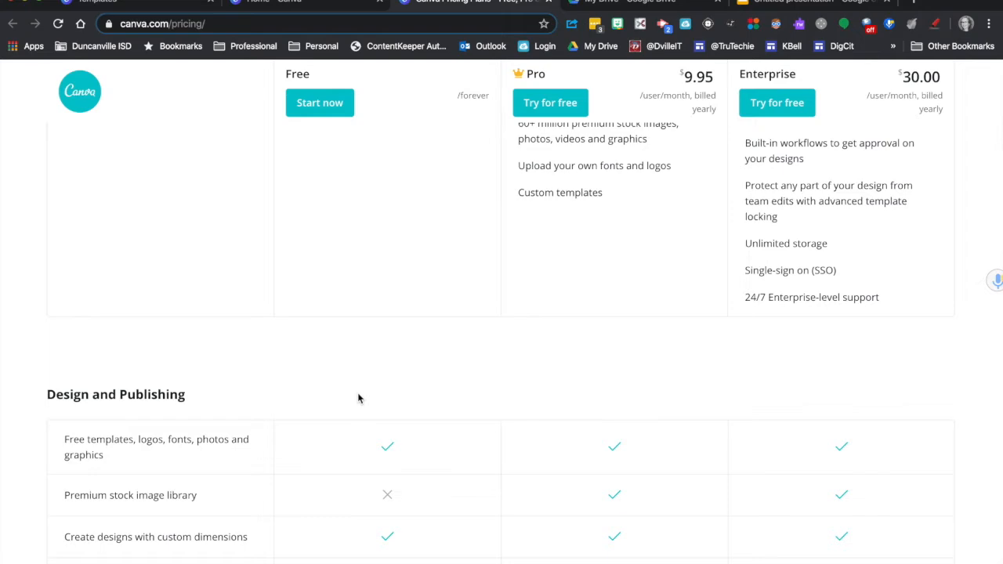
{"action": "scroll", "coordinate": [358, 399], "scroll_direction": "up", "scroll_amount": 12}
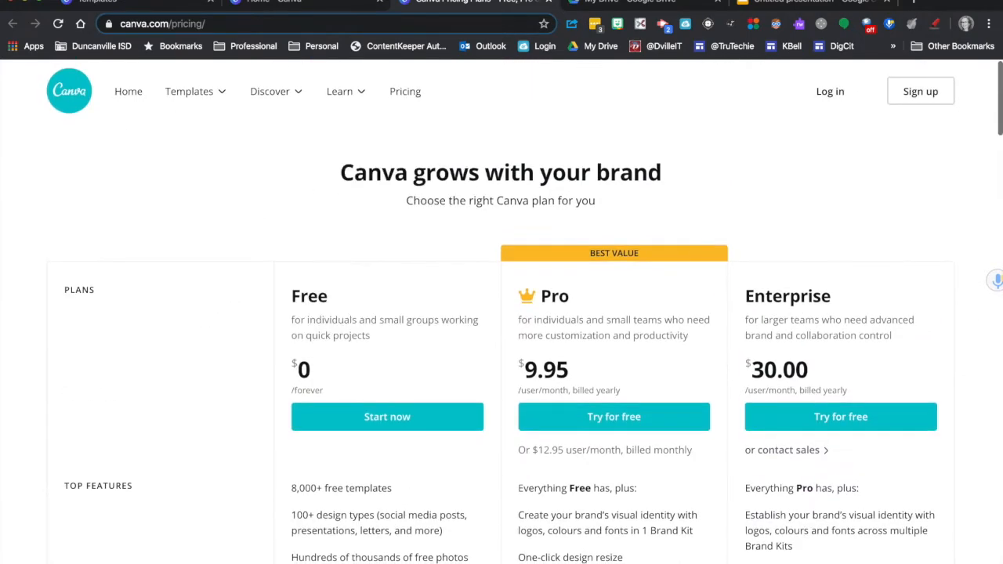
Step: Open the existing Chromebook infographic in the new editor and select the description text beside the Scroll heading
{"action": "left_click", "coordinate": [282, 5]}
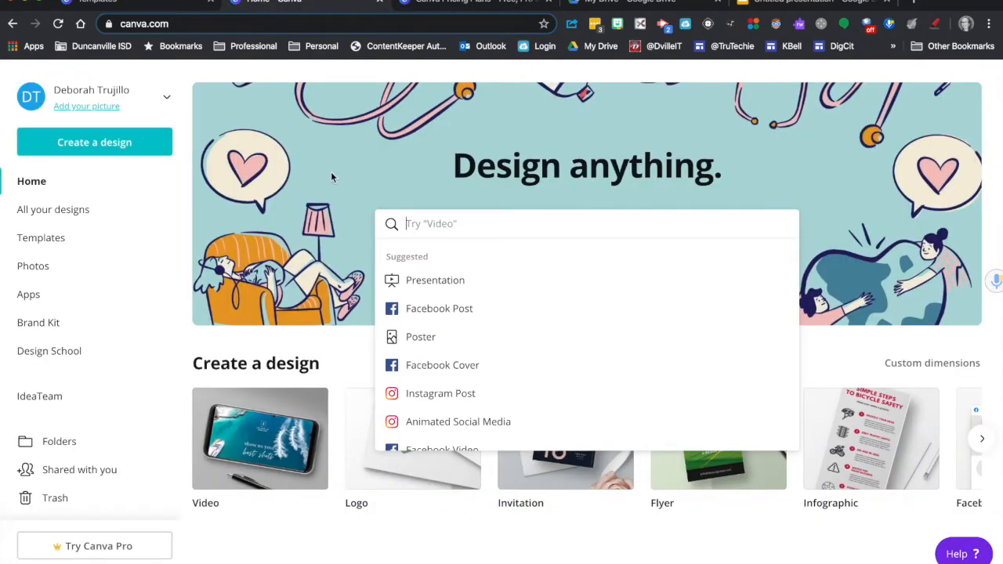
{"action": "left_click", "coordinate": [70, 213]}
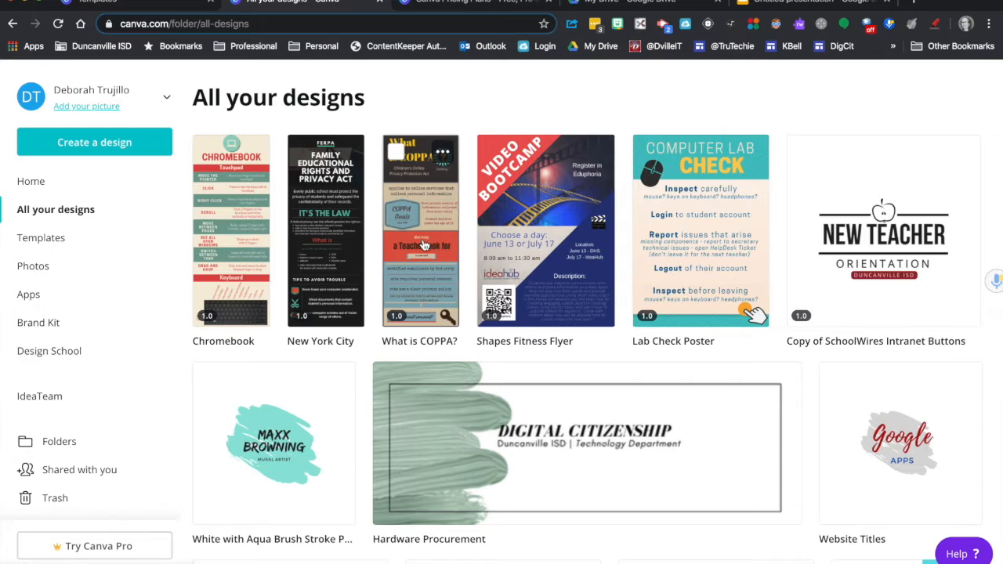
{"action": "left_click", "coordinate": [234, 205]}
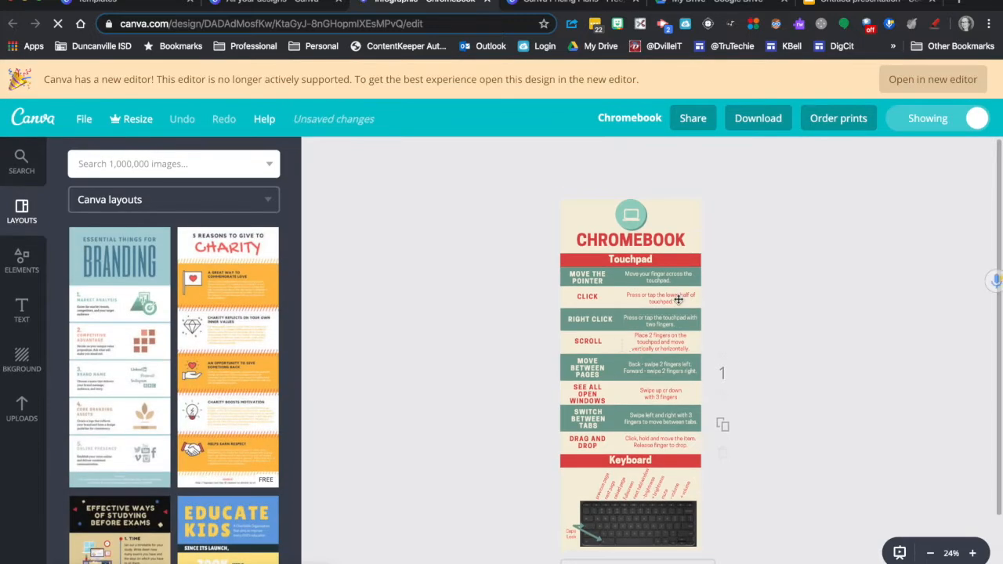
{"action": "left_click", "coordinate": [923, 82]}
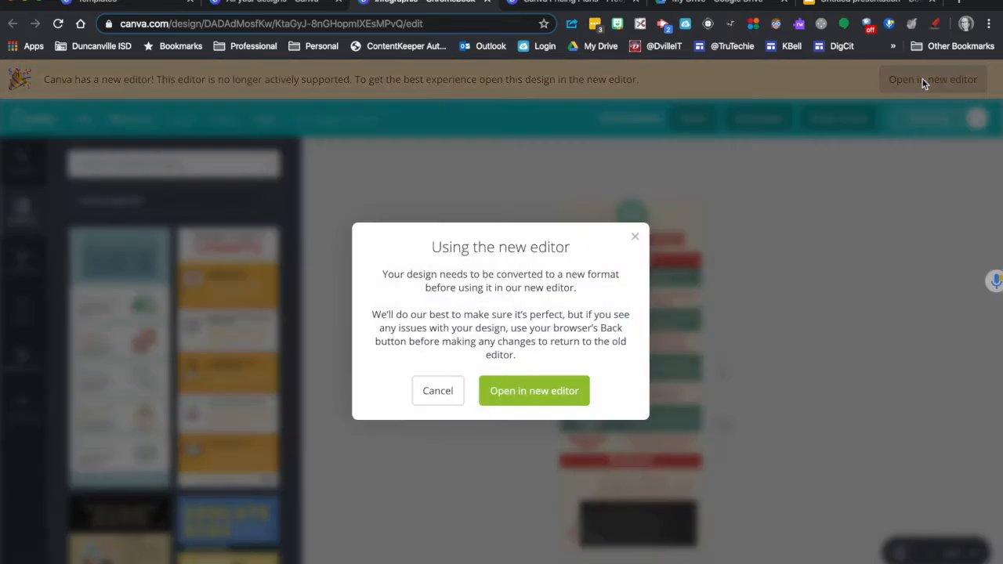
{"action": "left_click", "coordinate": [536, 392]}
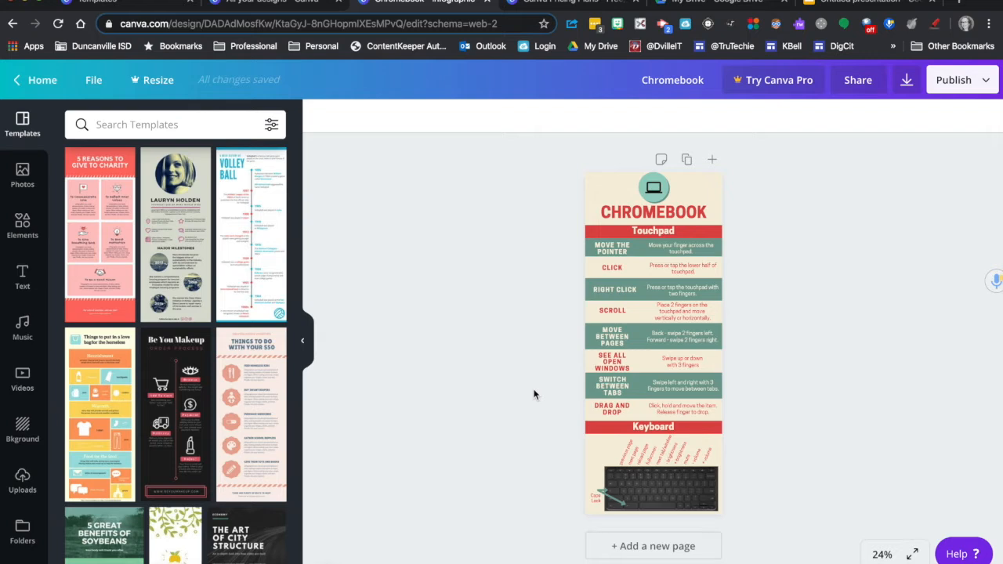
{"action": "left_click", "coordinate": [676, 312]}
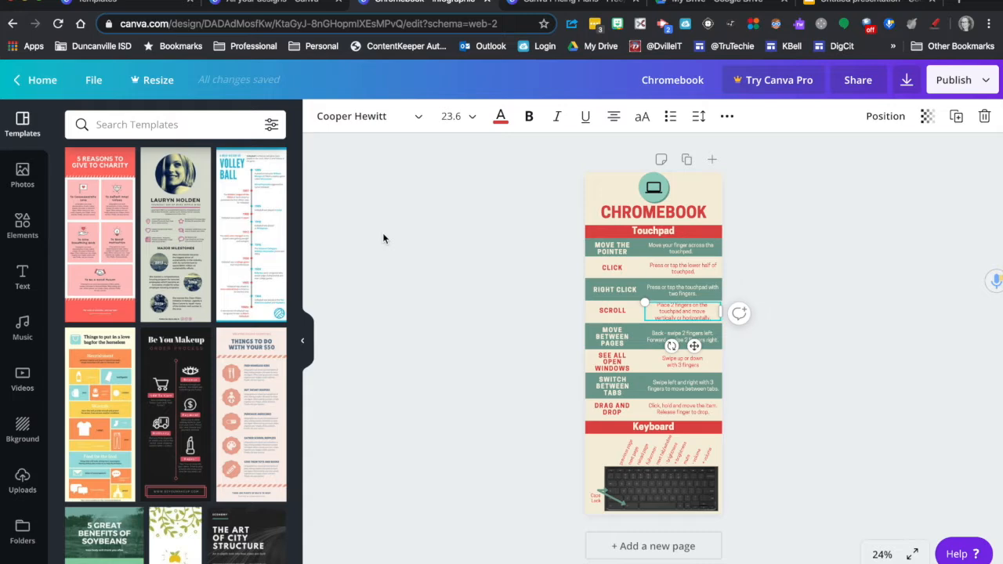
Step: Leave the infographic for the Templates page and look through the whole row of template categories
{"action": "left_click", "coordinate": [17, 81]}
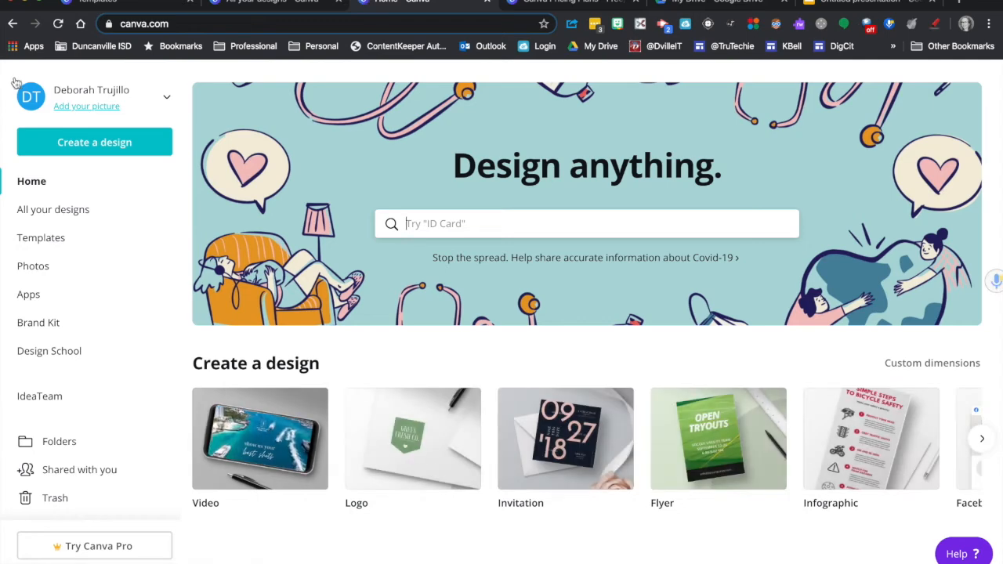
{"action": "left_click", "coordinate": [29, 239]}
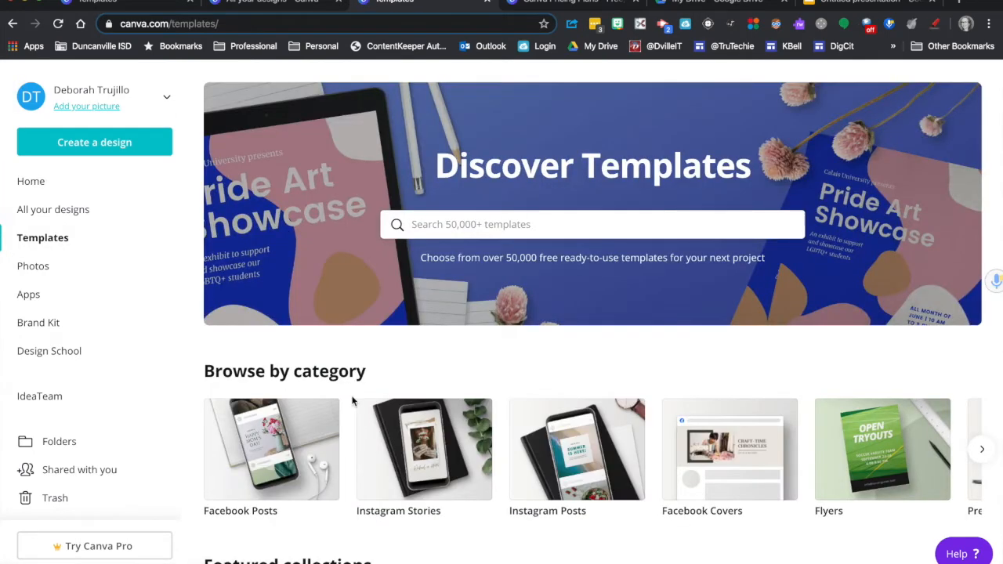
{"action": "scroll", "coordinate": [352, 401], "scroll_direction": "down", "scroll_amount": 3}
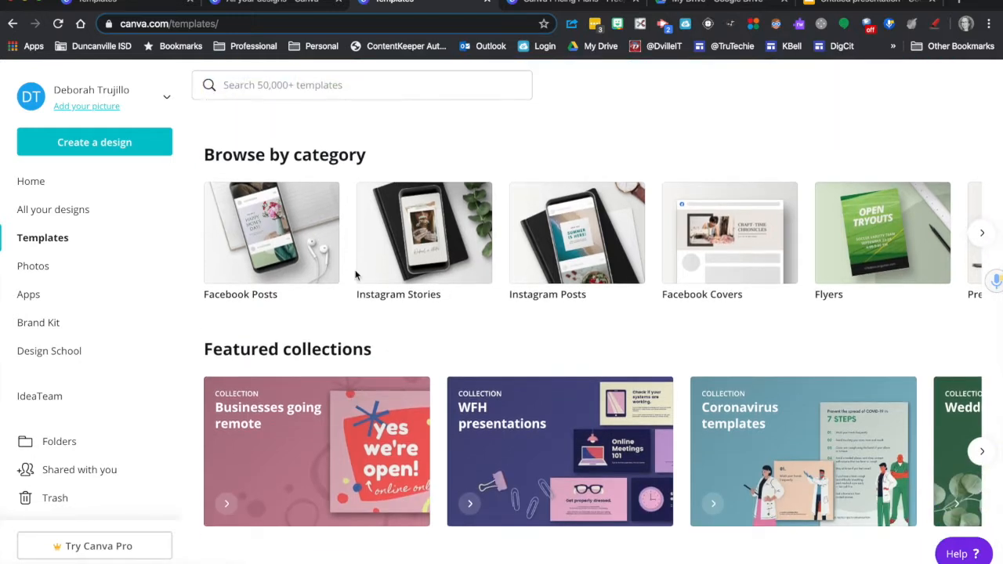
{"action": "scroll", "coordinate": [361, 274], "scroll_direction": "right", "scroll_amount": 2}
{"action": "scroll", "coordinate": [355, 275], "scroll_direction": "right", "scroll_amount": 3}
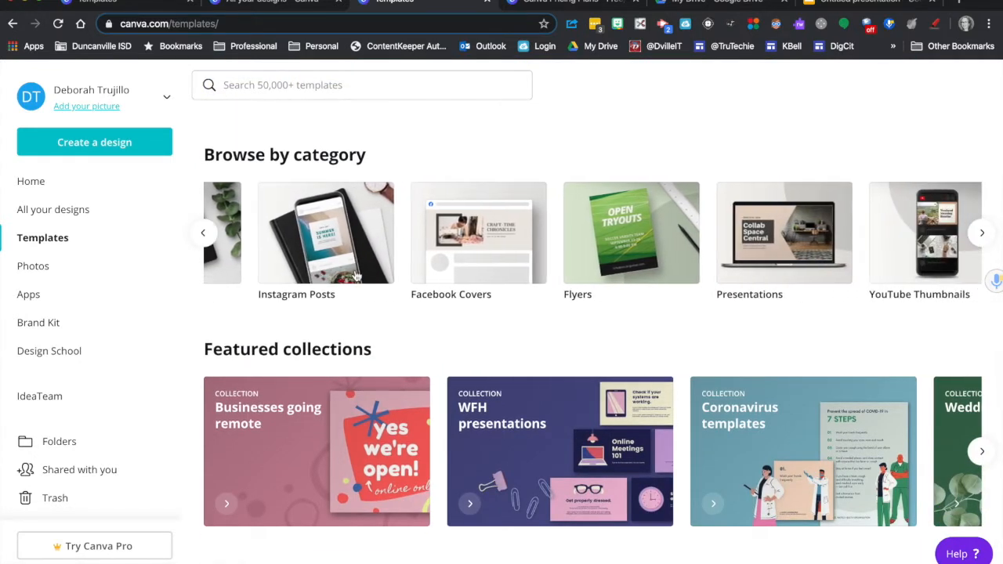
{"action": "scroll", "coordinate": [355, 275], "scroll_direction": "right", "scroll_amount": 1}
{"action": "scroll", "coordinate": [355, 275], "scroll_direction": "right", "scroll_amount": 1}
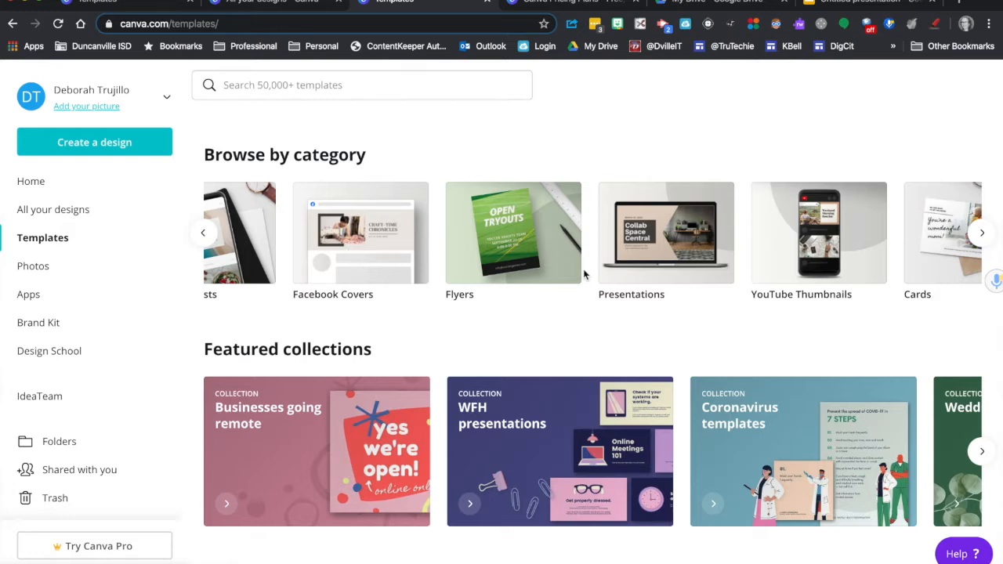
{"action": "scroll", "coordinate": [584, 275], "scroll_direction": "up", "scroll_amount": 1}
{"action": "scroll", "coordinate": [583, 275], "scroll_direction": "right", "scroll_amount": 1}
{"action": "scroll", "coordinate": [584, 275], "scroll_direction": "right", "scroll_amount": 12}
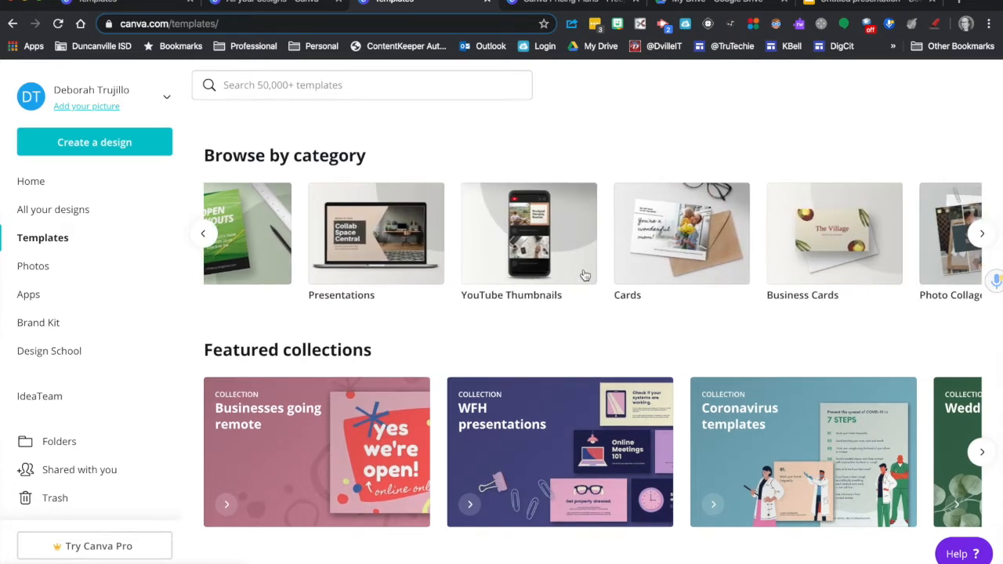
{"action": "scroll", "coordinate": [584, 275], "scroll_direction": "right", "scroll_amount": 3}
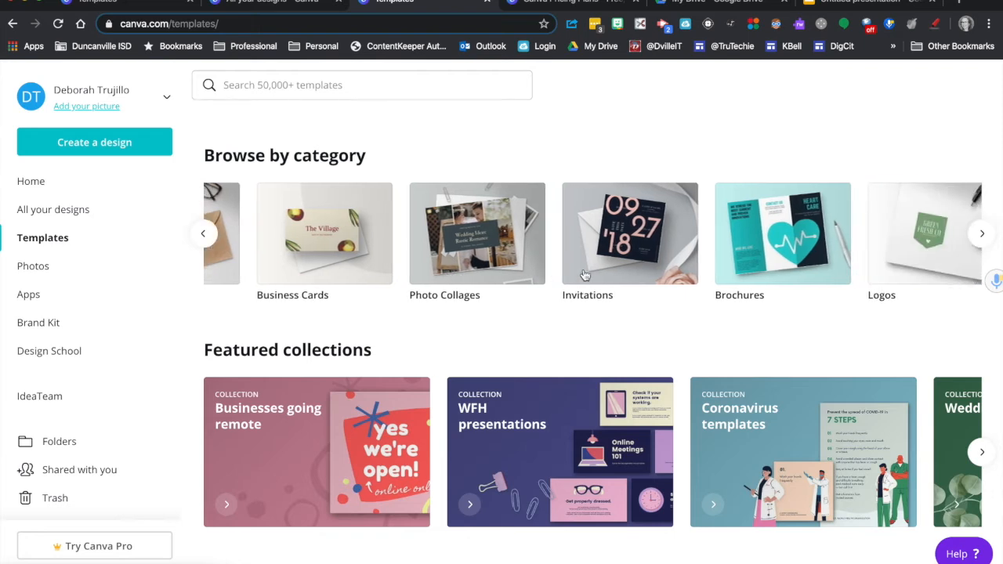
{"action": "scroll", "coordinate": [583, 275], "scroll_direction": "right", "scroll_amount": 8}
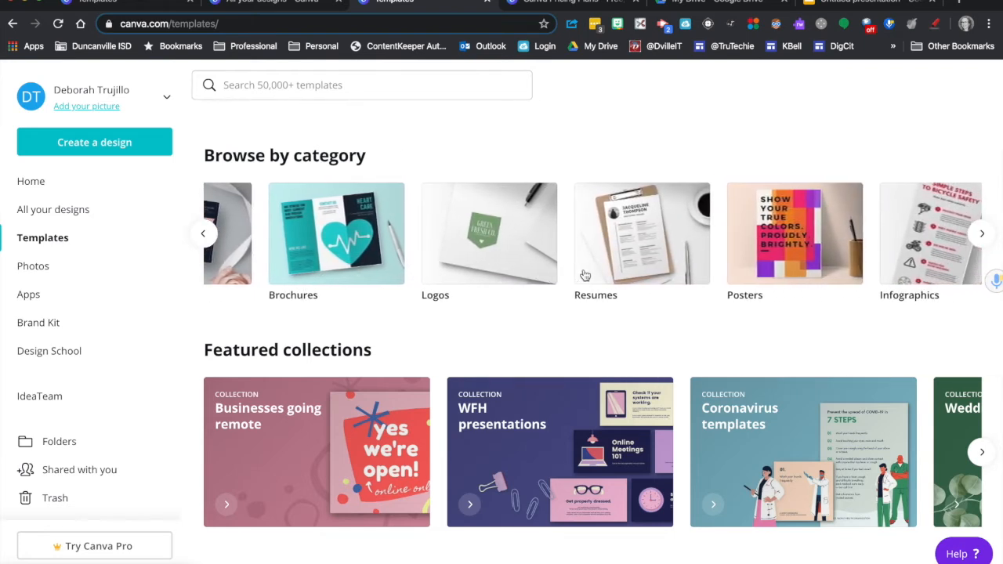
{"action": "scroll", "coordinate": [583, 275], "scroll_direction": "right", "scroll_amount": 1}
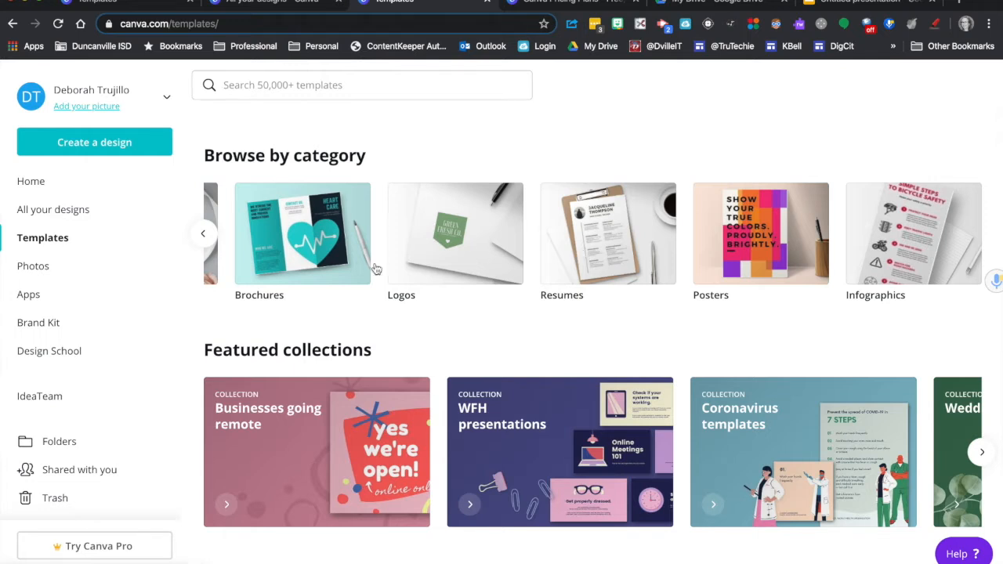
Step: Browse the Posters category and create a design from the "That's the Spirit!" cheerleading poster template
{"action": "left_click", "coordinate": [760, 268]}
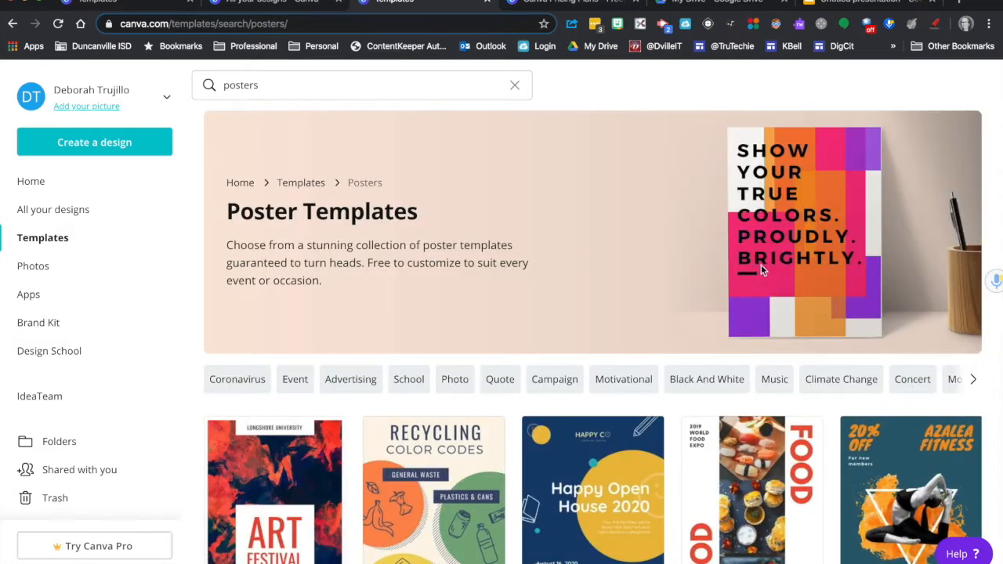
{"action": "scroll", "coordinate": [589, 400], "scroll_direction": "down", "scroll_amount": 2}
{"action": "scroll", "coordinate": [589, 401], "scroll_direction": "down", "scroll_amount": 5}
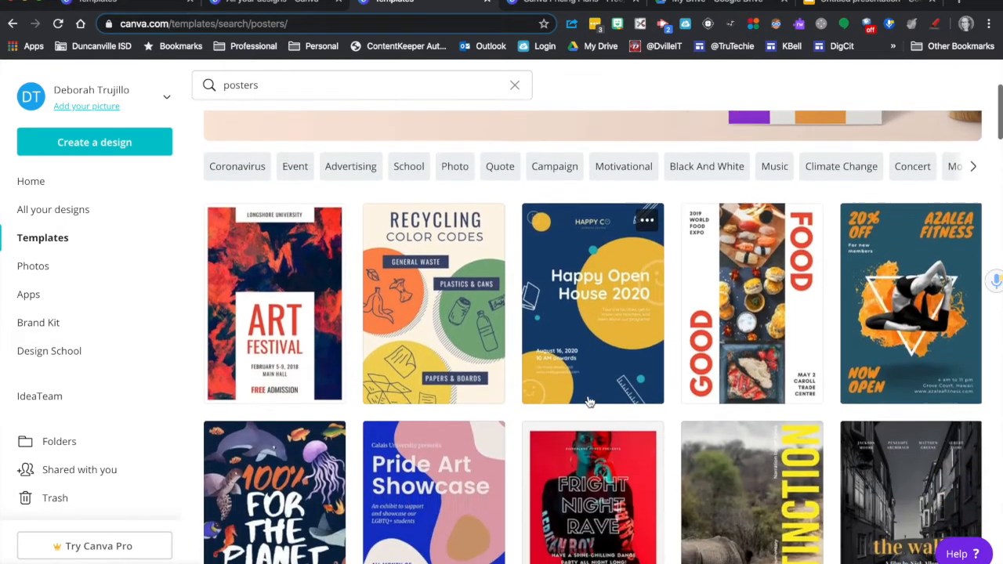
{"action": "scroll", "coordinate": [589, 401], "scroll_direction": "down", "scroll_amount": 2}
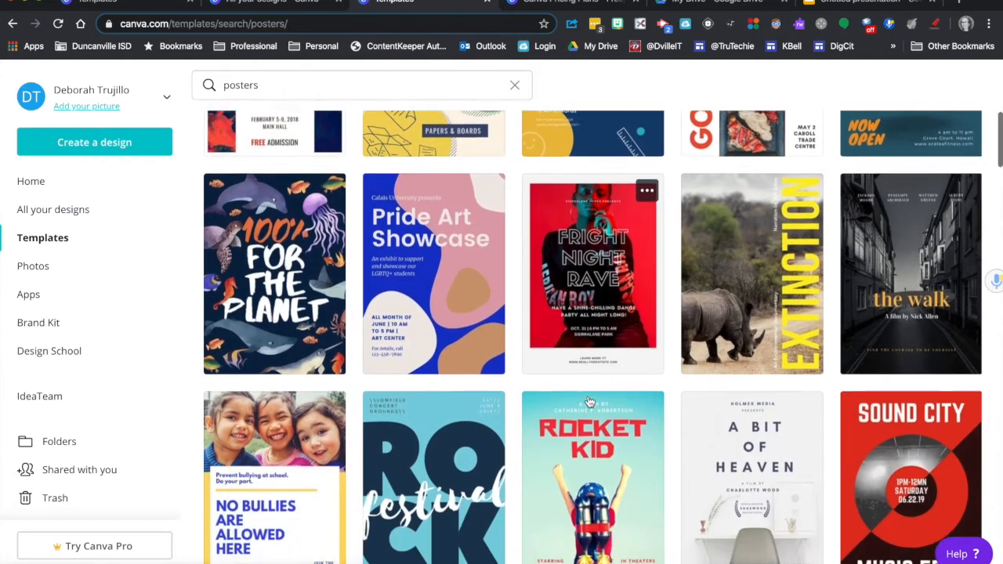
{"action": "scroll", "coordinate": [589, 401], "scroll_direction": "down", "scroll_amount": 4}
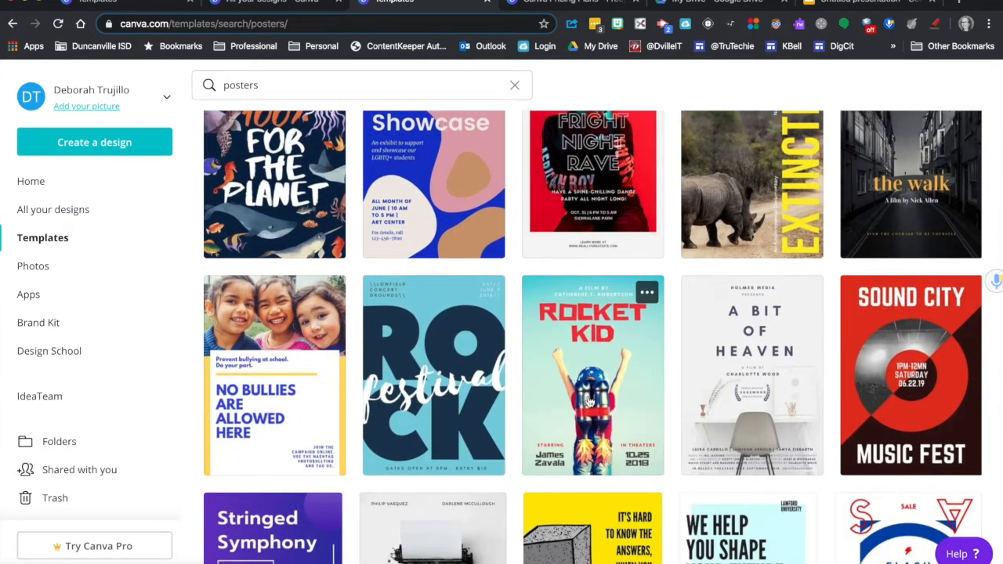
{"action": "scroll", "coordinate": [589, 401], "scroll_direction": "down", "scroll_amount": 3}
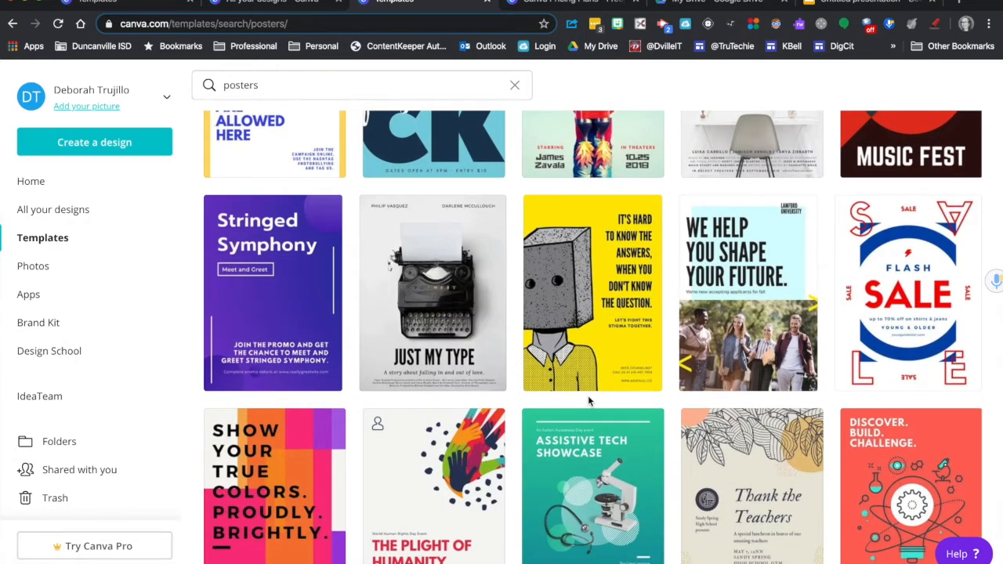
{"action": "scroll", "coordinate": [589, 396], "scroll_direction": "down", "scroll_amount": 6}
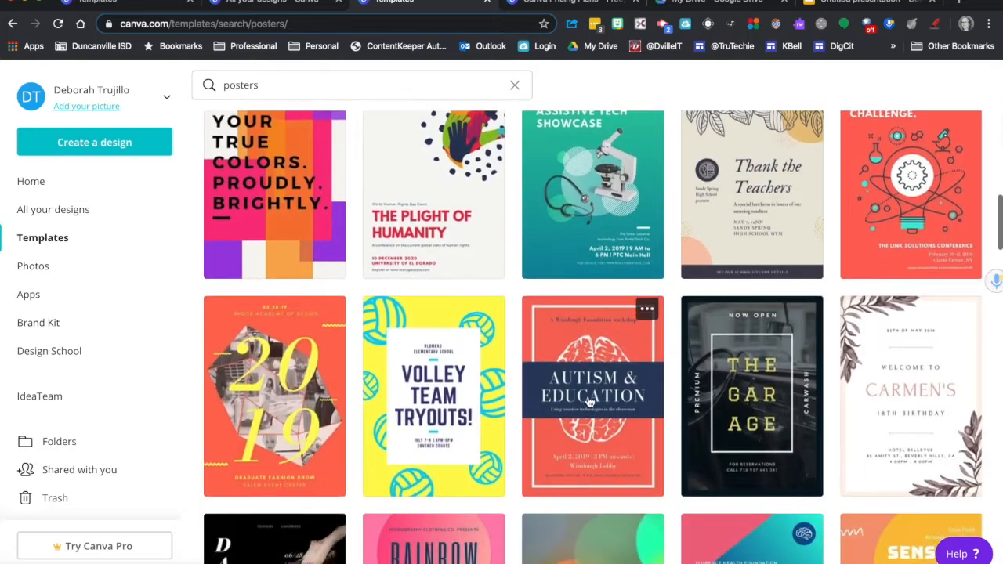
{"action": "scroll", "coordinate": [590, 402], "scroll_direction": "down", "scroll_amount": 9}
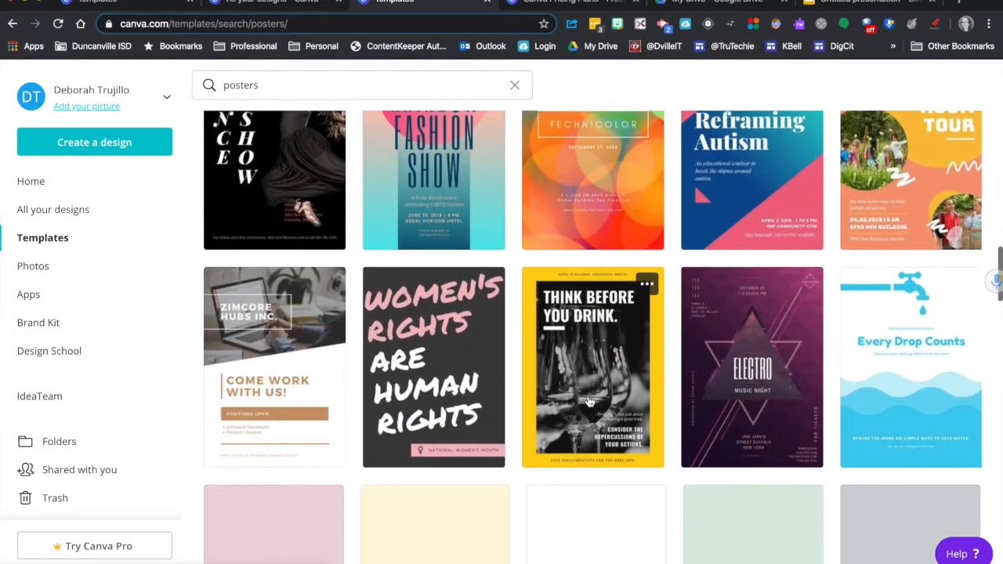
{"action": "scroll", "coordinate": [589, 402], "scroll_direction": "down", "scroll_amount": 5}
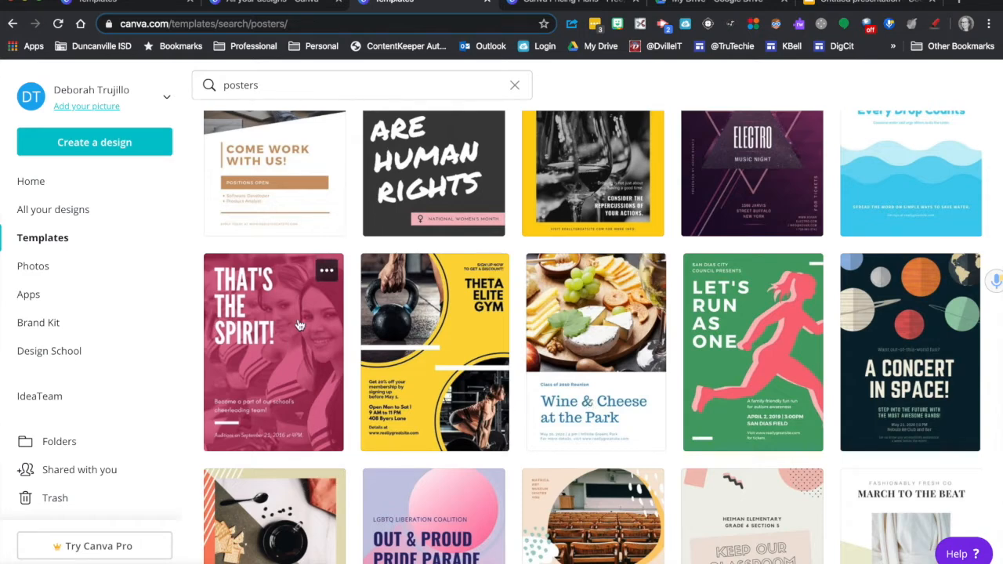
{"action": "left_click", "coordinate": [270, 350]}
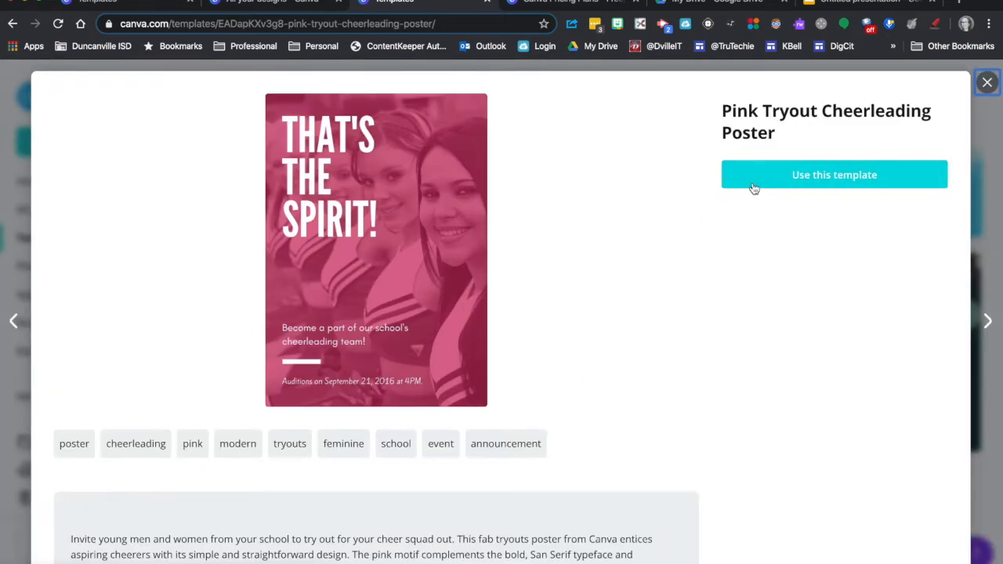
{"action": "left_click", "coordinate": [752, 188]}
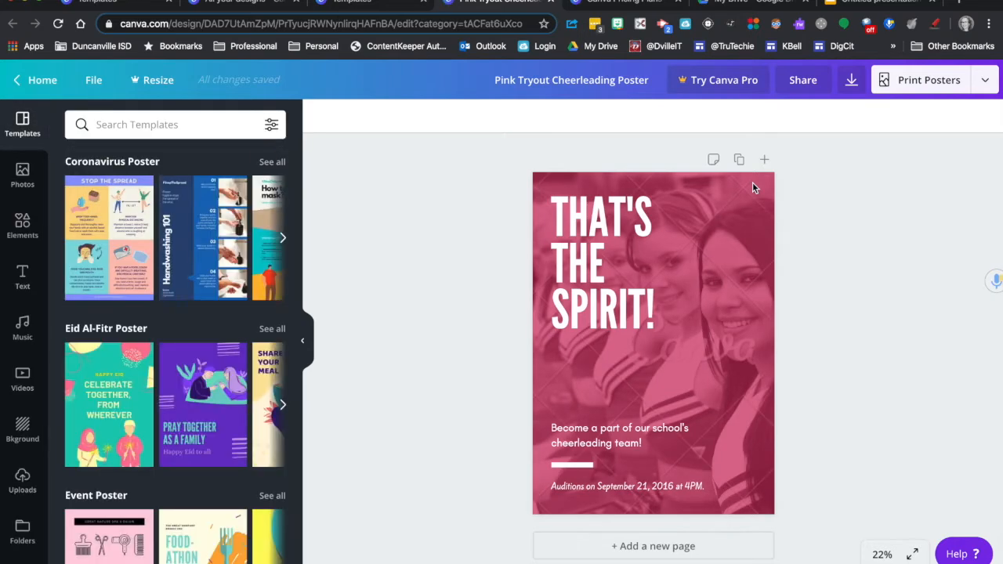
Step: Check the purchase offer for removing the watermarks from the poster's background photo, and close it without buying
{"action": "left_click", "coordinate": [715, 294]}
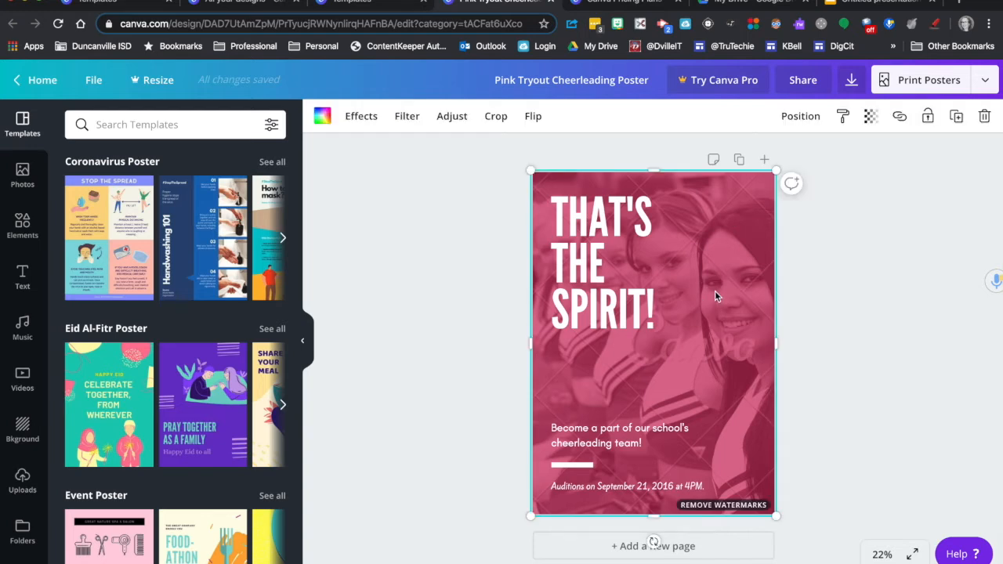
{"action": "left_click", "coordinate": [705, 506]}
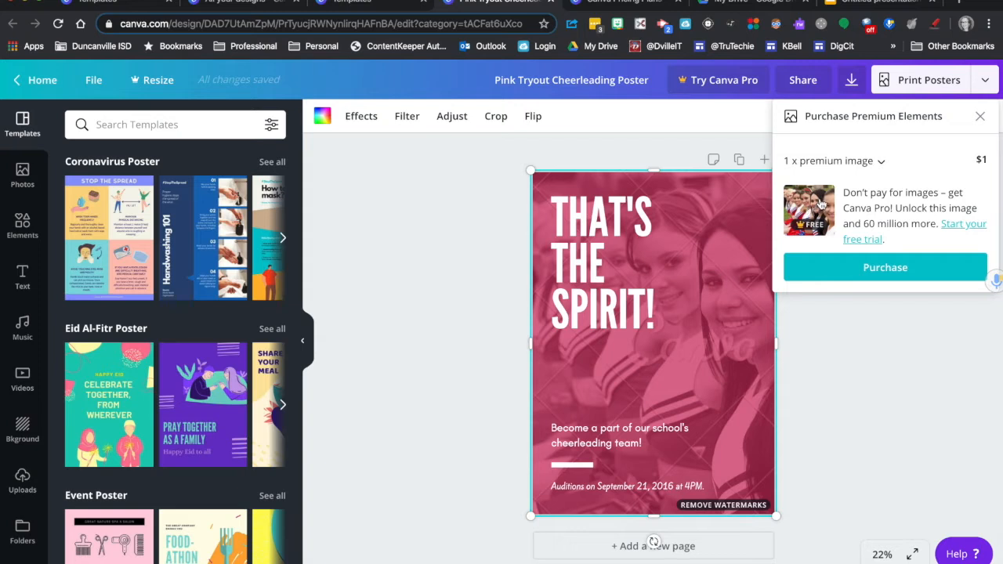
{"action": "left_click", "coordinate": [980, 117]}
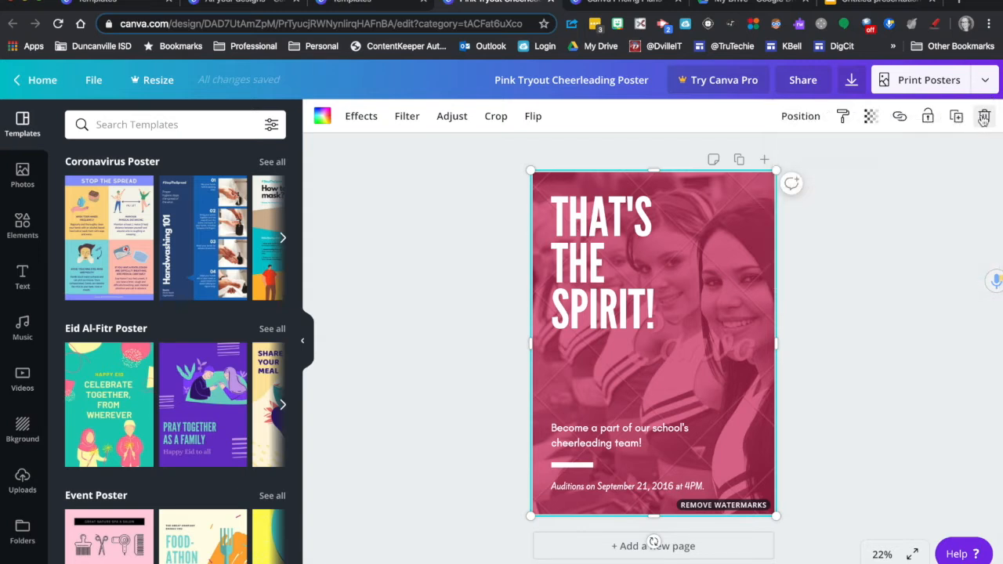
Step: Shift the cheerleader photo aside and delete only its image, keeping the empty grid
{"action": "left_click_drag", "start_coordinate": [750, 225], "coordinate": [811, 242]}
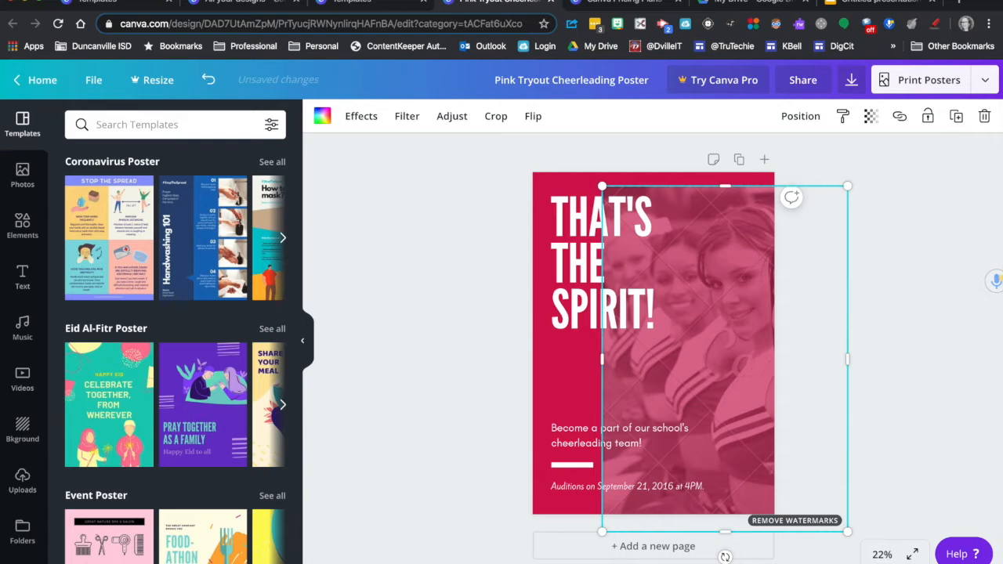
{"action": "left_click", "coordinate": [984, 116]}
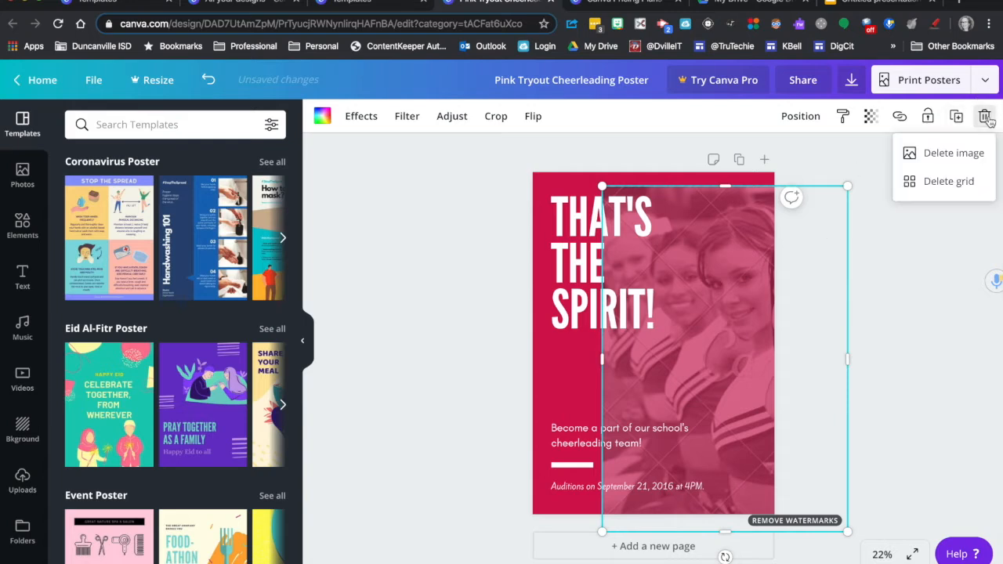
{"action": "left_click", "coordinate": [953, 153]}
{"action": "mouse_move", "coordinate": [732, 273]}
{"action": "left_mouse_down"}
{"action": "mouse_move", "coordinate": [728, 287]}
{"action": "mouse_move", "coordinate": [768, 259]}
{"action": "mouse_move", "coordinate": [746, 260]}
{"action": "left_mouse_up"}
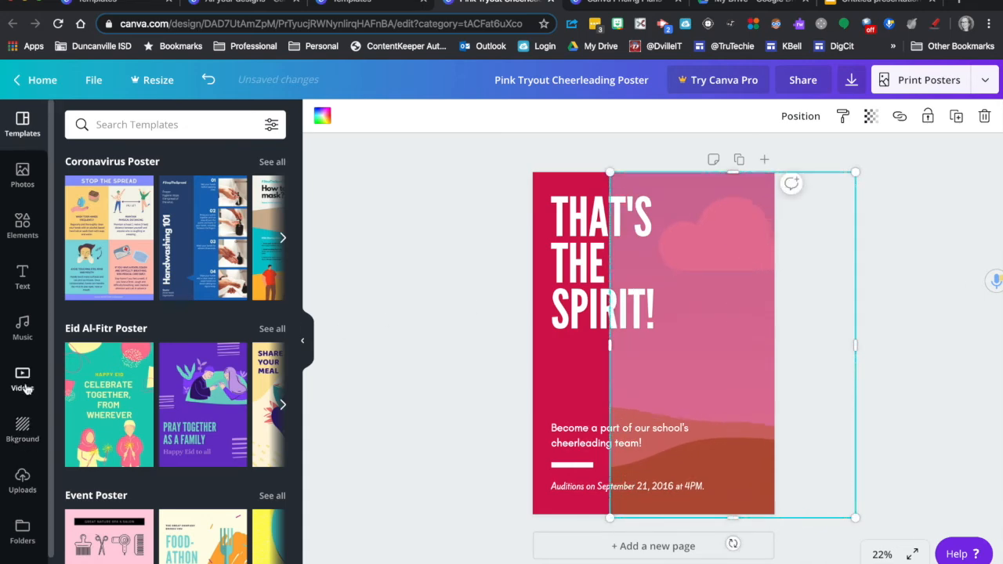
Step: Look up the Grids section among the elements and move the empty grid back over the whole poster
{"action": "left_click", "coordinate": [23, 226]}
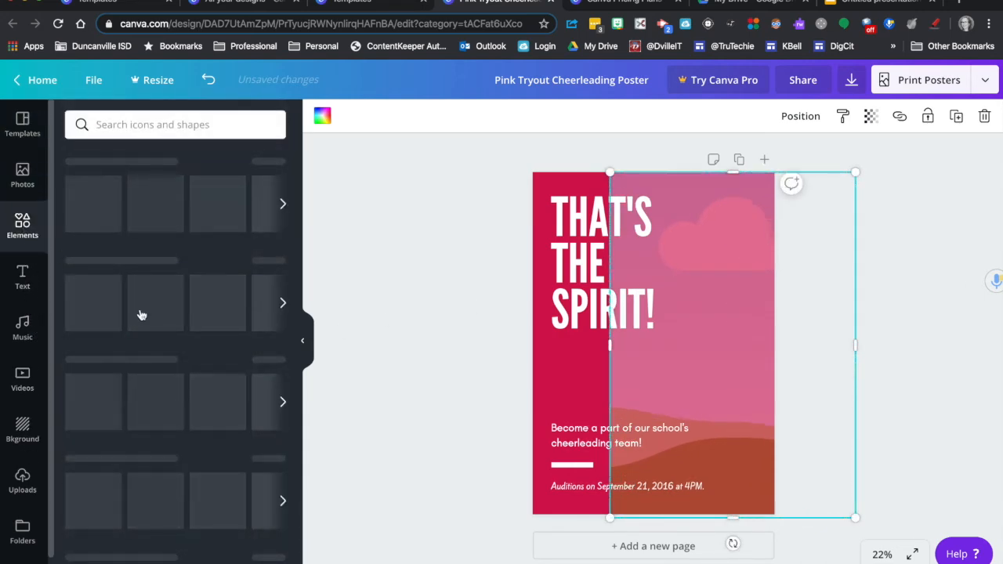
{"action": "scroll", "coordinate": [153, 501], "scroll_direction": "down", "scroll_amount": 1}
{"action": "scroll", "coordinate": [153, 502], "scroll_direction": "down", "scroll_amount": 2}
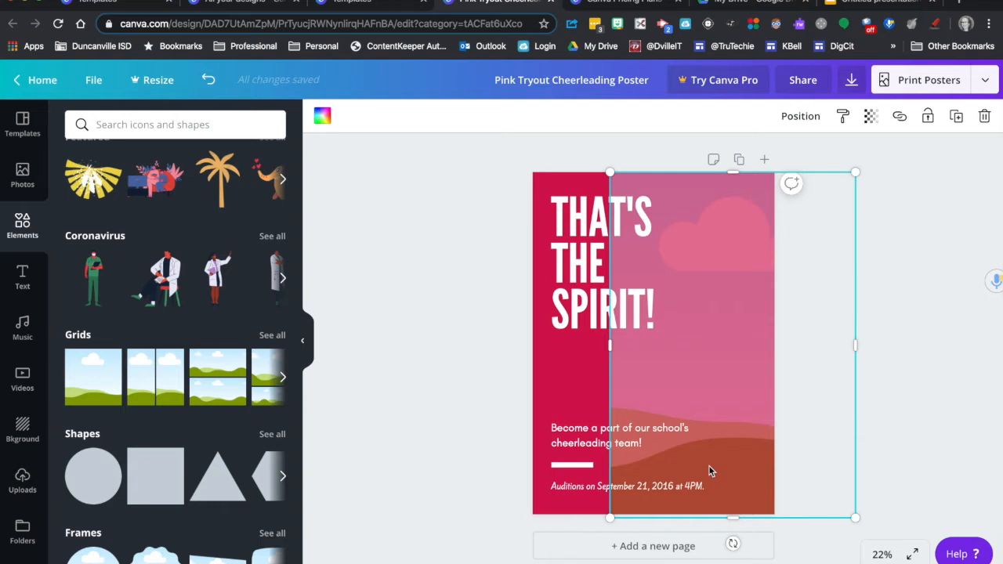
{"action": "left_click_drag", "start_coordinate": [735, 366], "coordinate": [654, 366]}
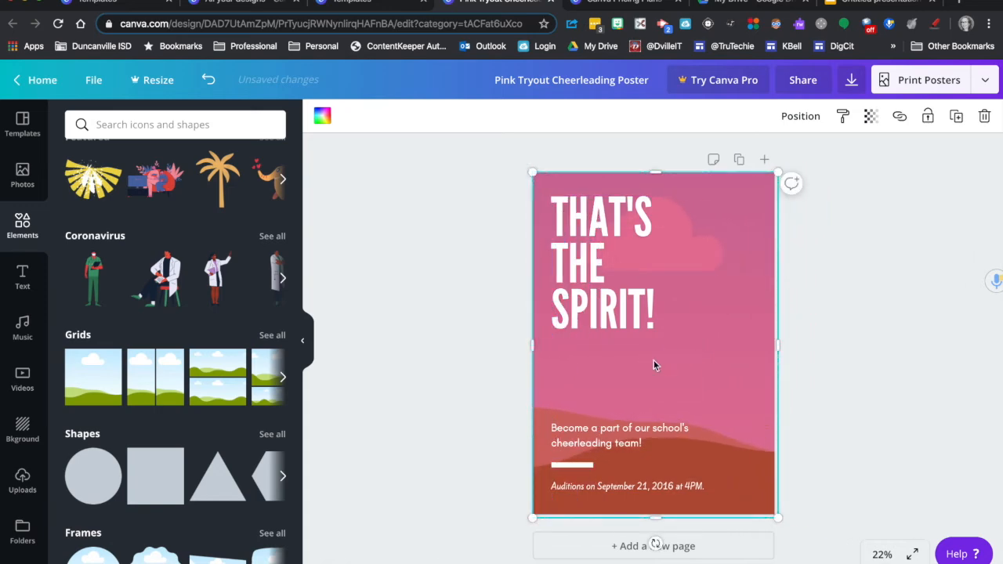
Step: Add the recently used photo of the woman in the light blue sweater and place it inside the full-page grid
{"action": "left_click", "coordinate": [22, 174]}
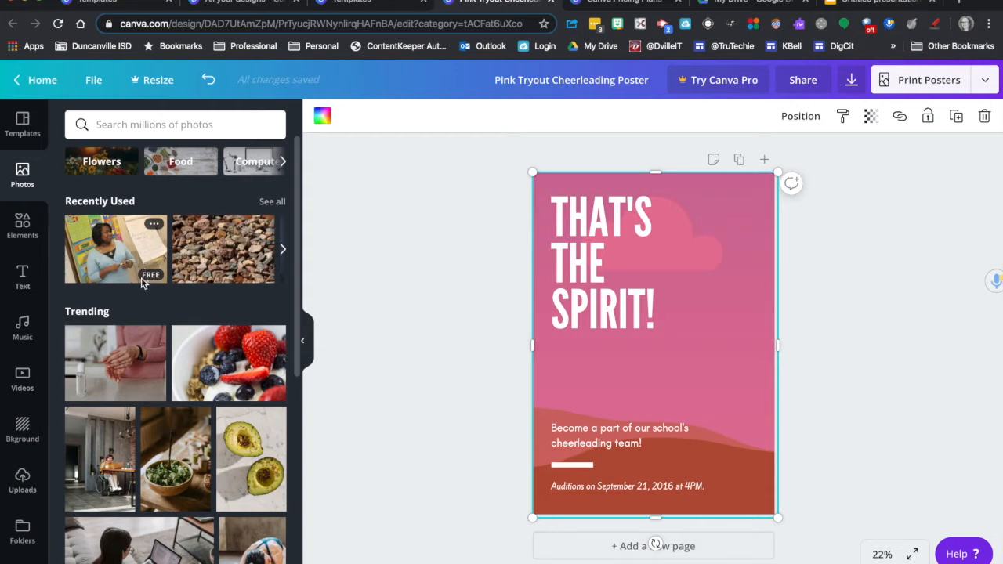
{"action": "left_click", "coordinate": [113, 258]}
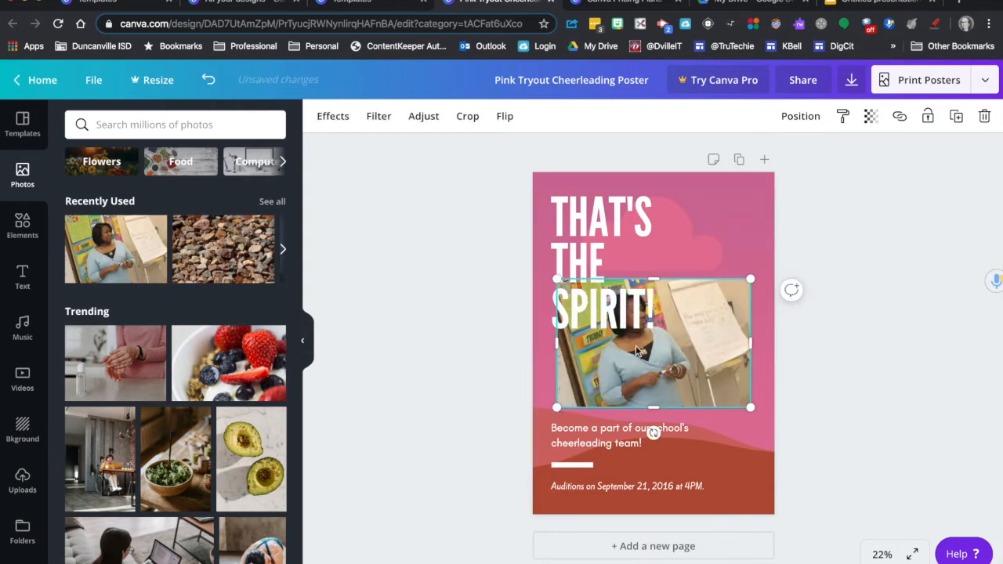
{"action": "left_click_drag", "start_coordinate": [700, 359], "coordinate": [690, 322]}
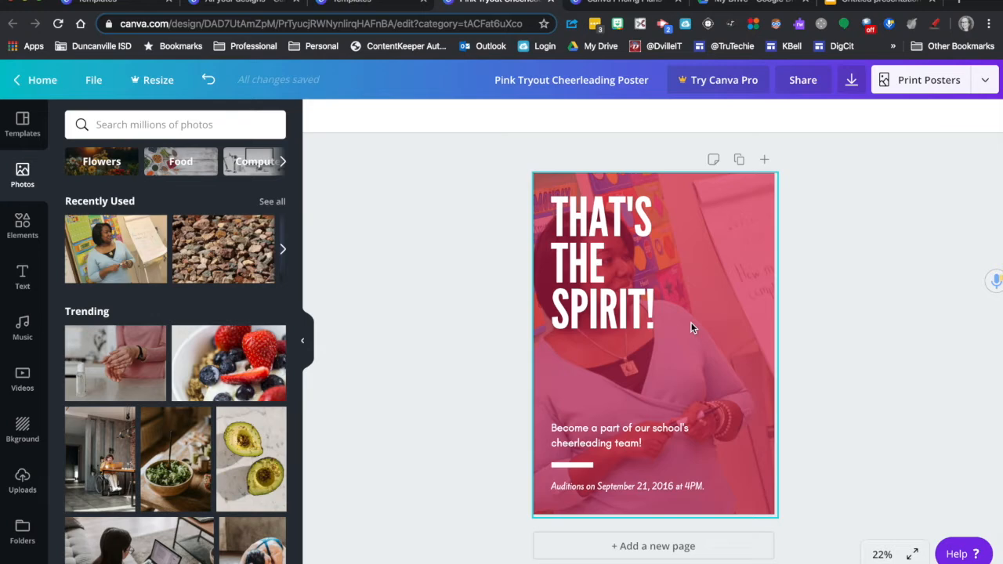
Step: Shift the photo grid aside and try several default grays as the poster's background colour, ending on light gray
{"action": "mouse_move", "coordinate": [737, 231]}
{"action": "left_mouse_down"}
{"action": "mouse_move", "coordinate": [822, 251]}
{"action": "mouse_move", "coordinate": [733, 227]}
{"action": "left_mouse_up"}
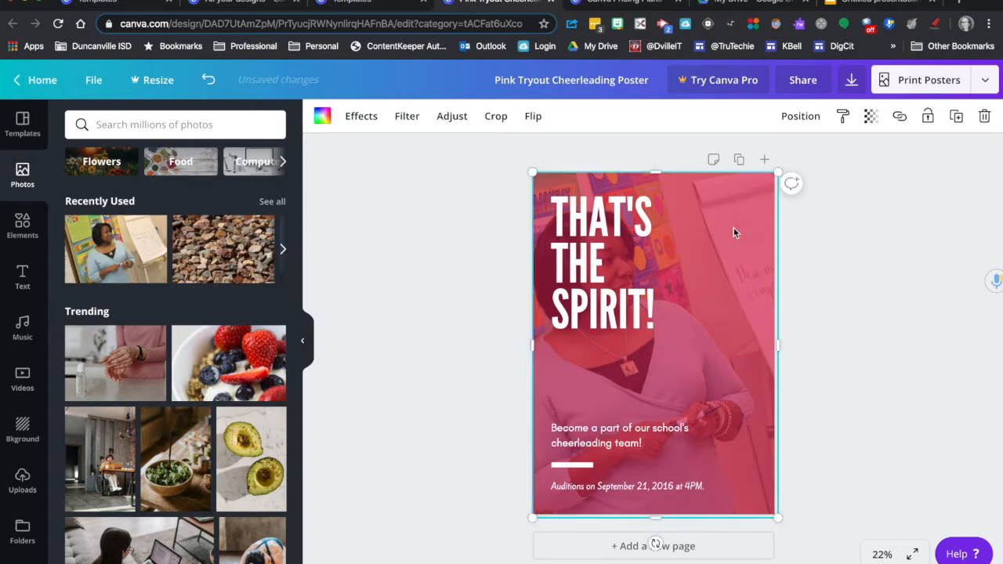
{"action": "left_click", "coordinate": [702, 257]}
{"action": "left_click_drag", "start_coordinate": [702, 261], "coordinate": [754, 267]}
{"action": "left_click", "coordinate": [543, 185]}
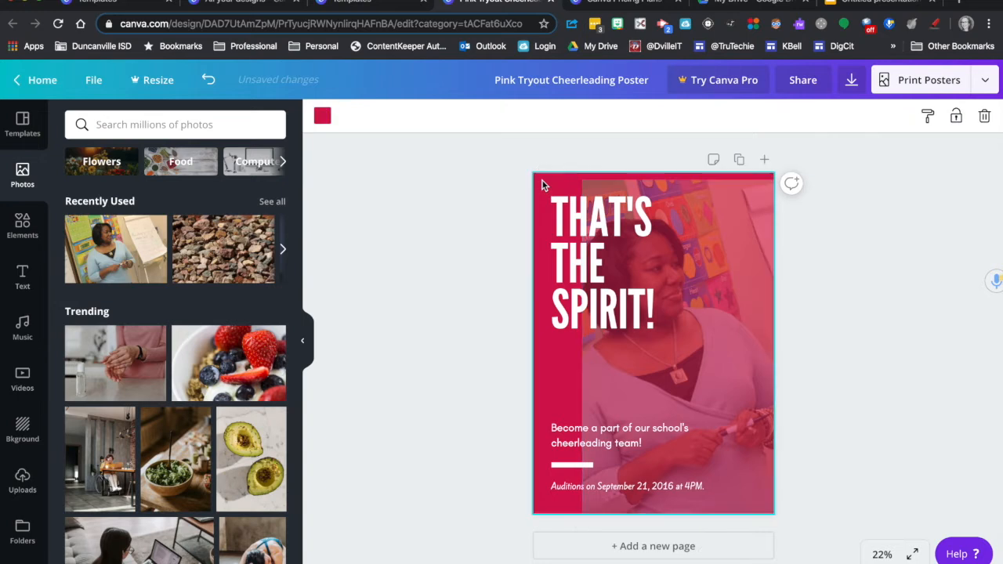
{"action": "left_click", "coordinate": [324, 116]}
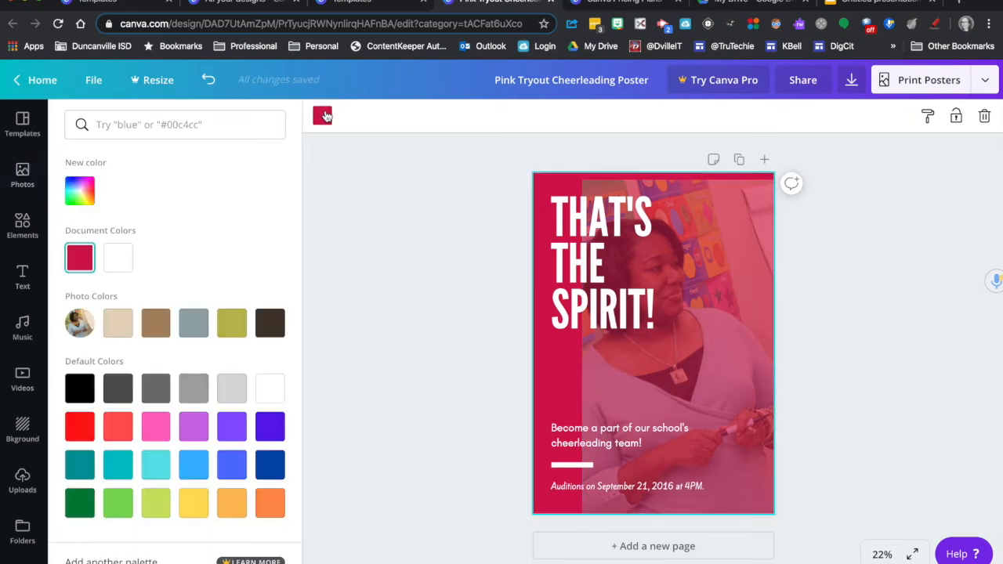
{"action": "left_click", "coordinate": [152, 392]}
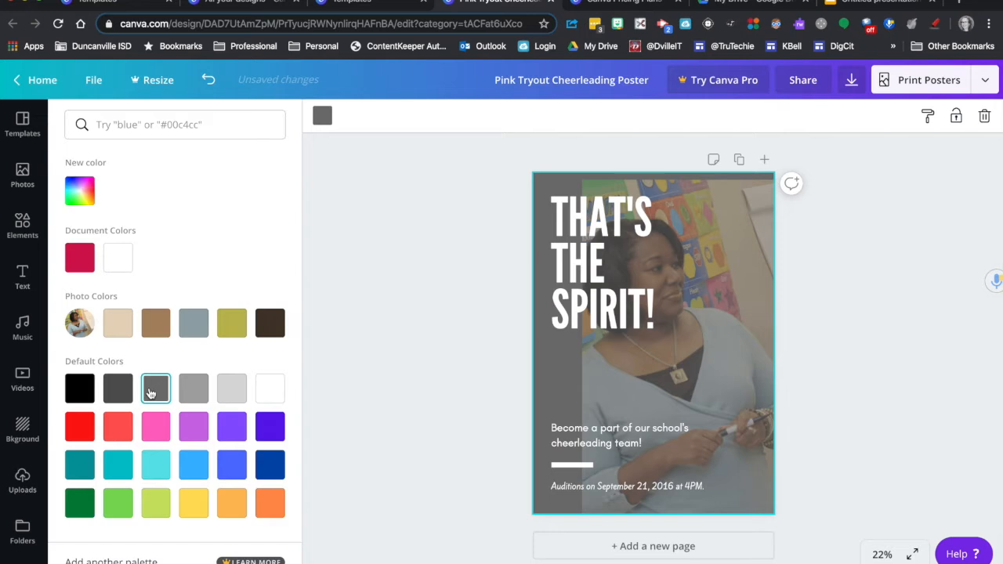
{"action": "left_click", "coordinate": [117, 392]}
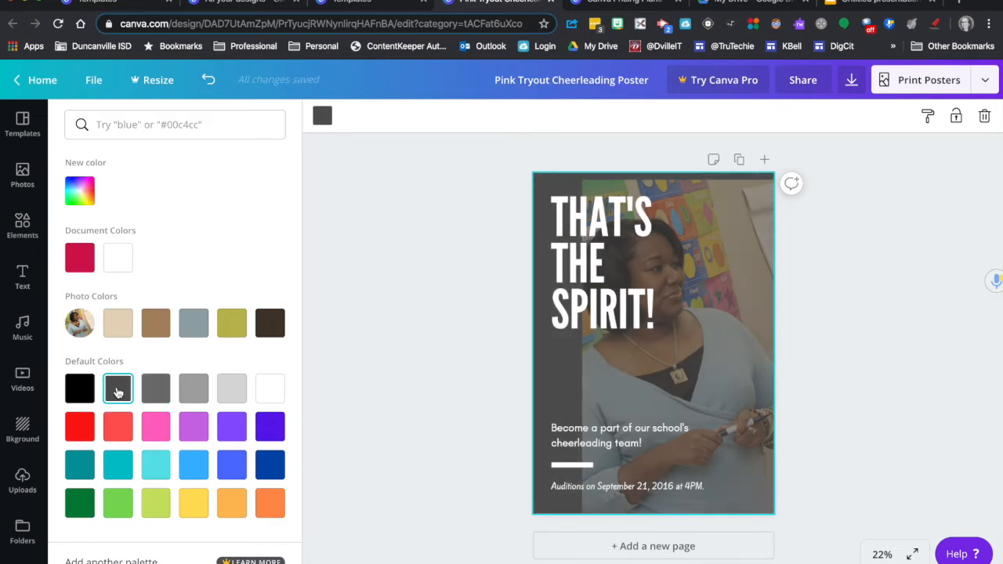
{"action": "left_click", "coordinate": [154, 389]}
{"action": "left_click", "coordinate": [195, 392]}
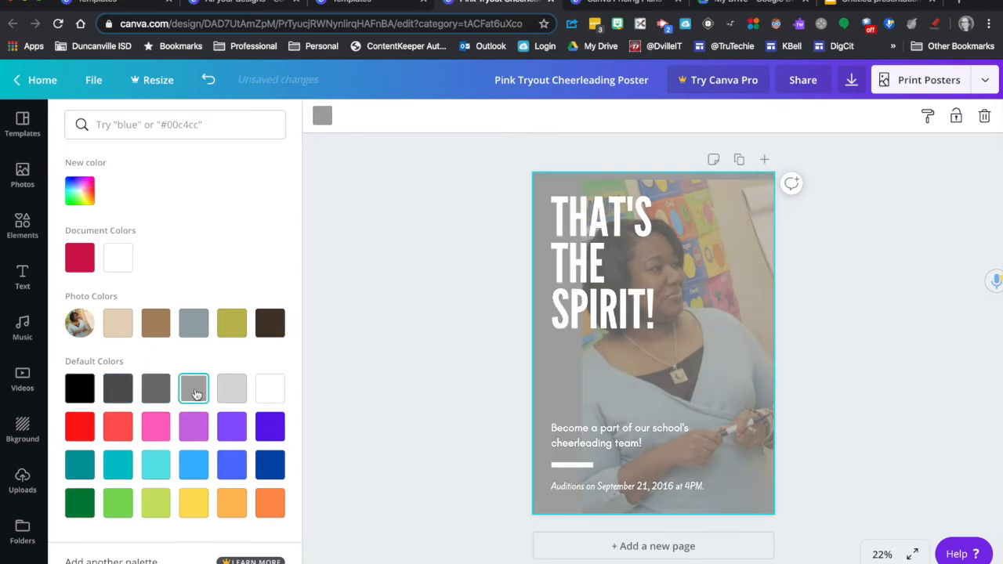
{"action": "left_click", "coordinate": [232, 392]}
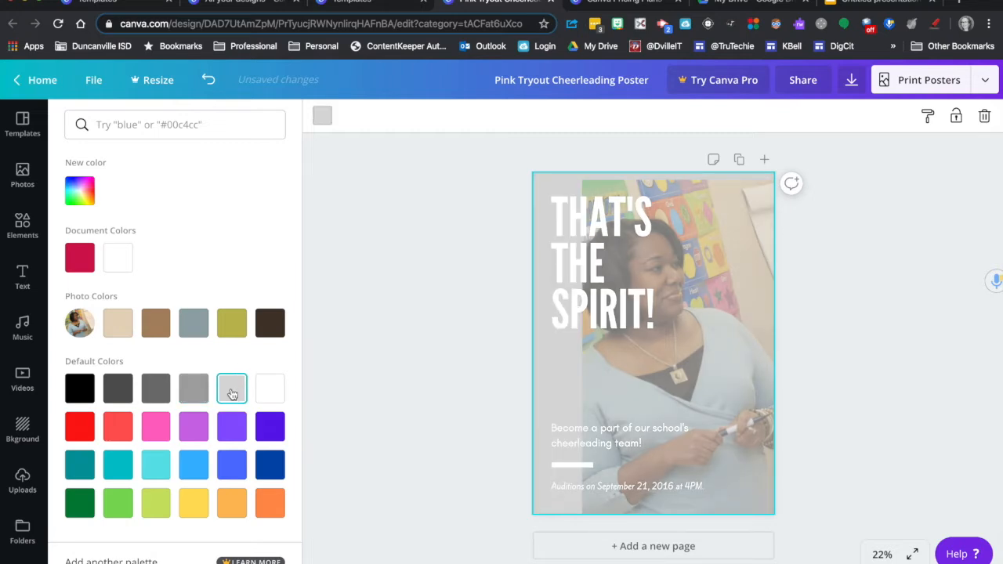
Step: Apply the free pastel bokeh image as the poster's background and align the photo grid with the page again
{"action": "left_click_drag", "start_coordinate": [674, 354], "coordinate": [629, 350]}
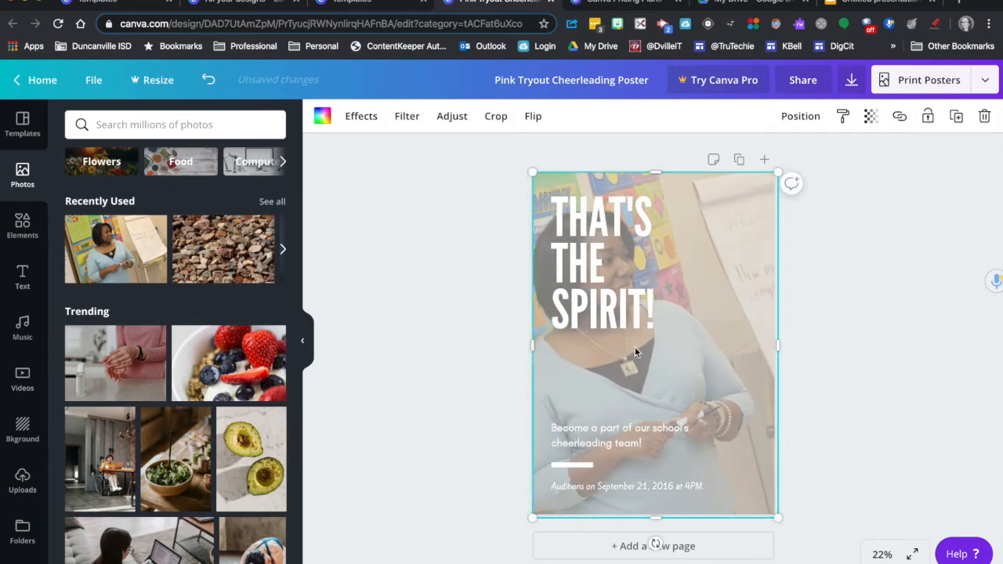
{"action": "left_click_drag", "start_coordinate": [638, 349], "coordinate": [753, 352]}
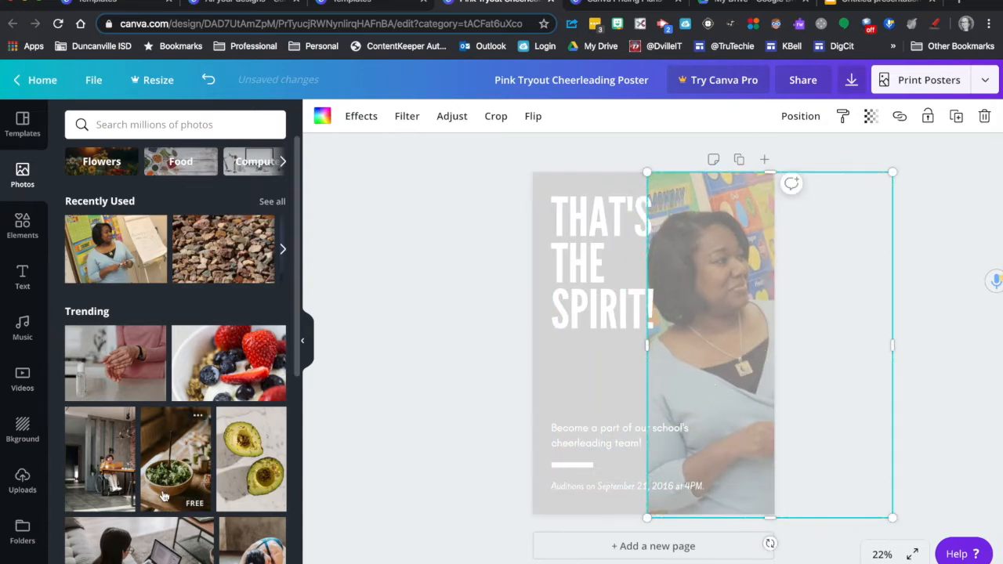
{"action": "left_click", "coordinate": [22, 429]}
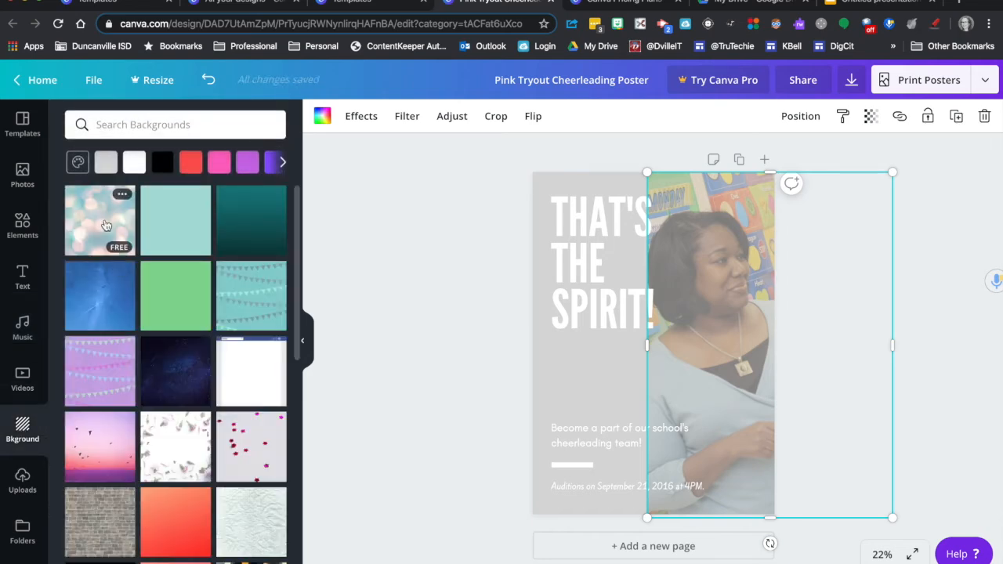
{"action": "left_click", "coordinate": [105, 225]}
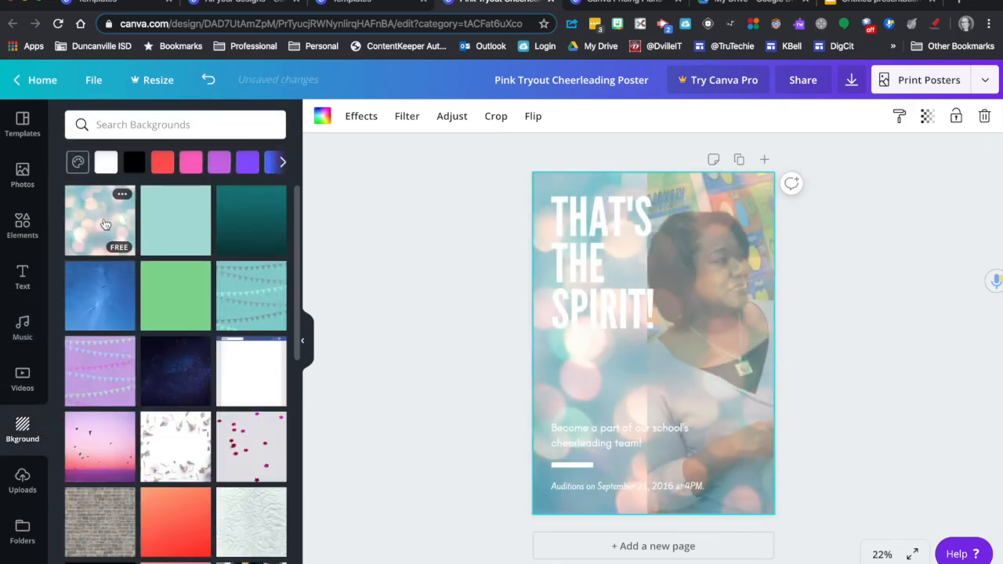
{"action": "left_click", "coordinate": [654, 294]}
{"action": "left_click_drag", "start_coordinate": [738, 293], "coordinate": [627, 300]}
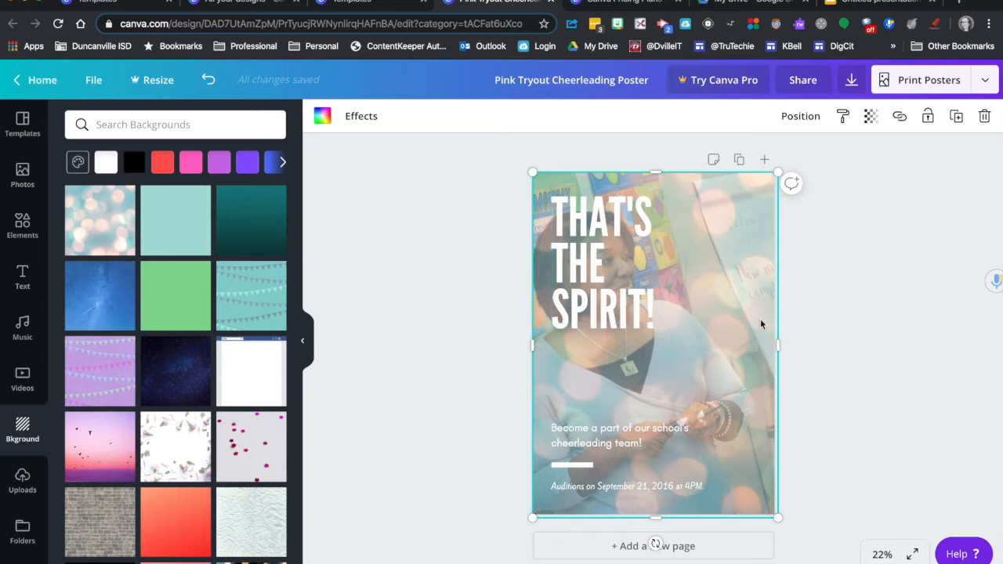
{"action": "left_click", "coordinate": [833, 259]}
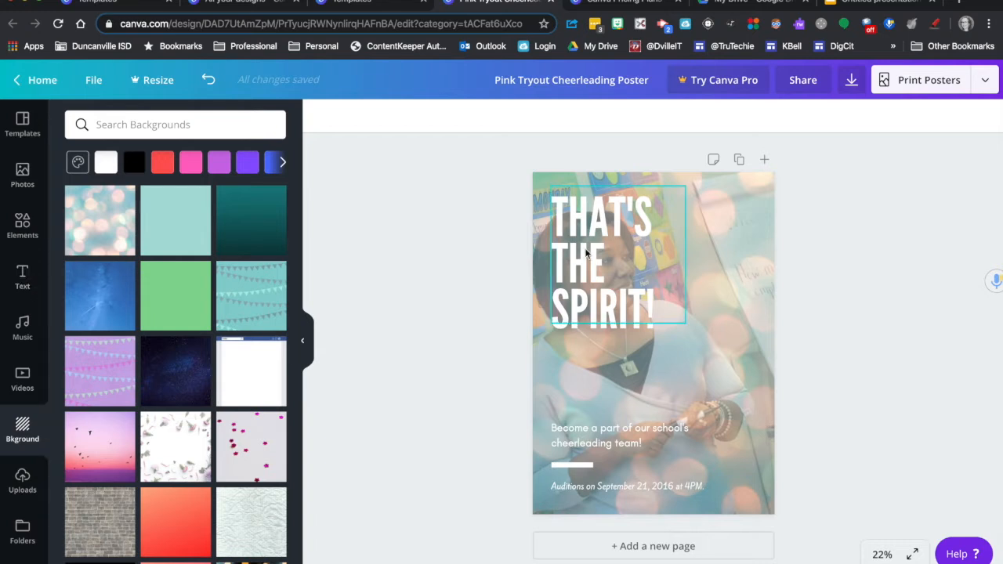
Step: Recolour the whole "THAT'S THE SPIRIT!" heading with the default dark blue
{"action": "left_click", "coordinate": [631, 297]}
{"action": "double_click", "coordinate": [648, 301]}
{"action": "left_click_drag", "start_coordinate": [657, 302], "coordinate": [550, 208]}
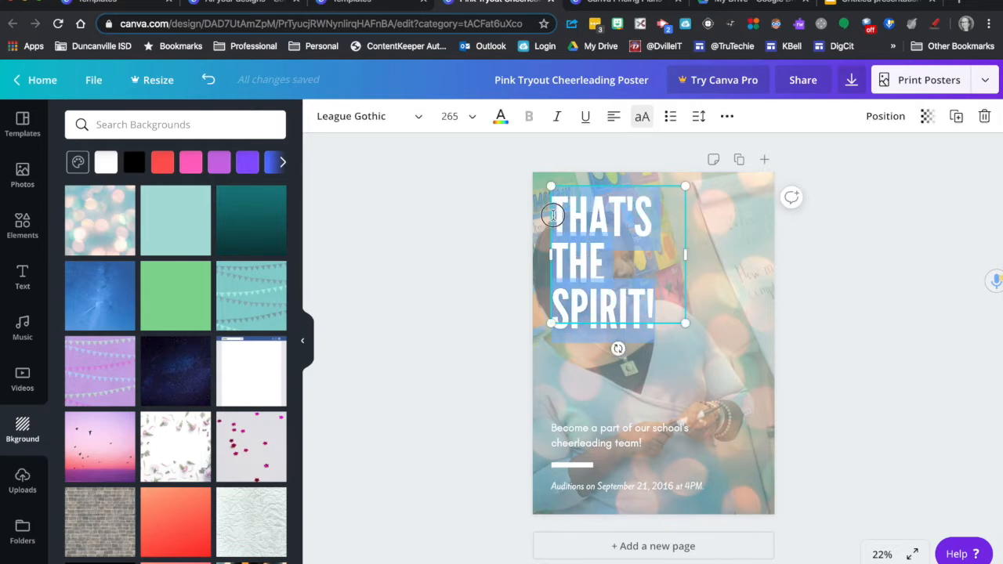
{"action": "left_click", "coordinate": [420, 119]}
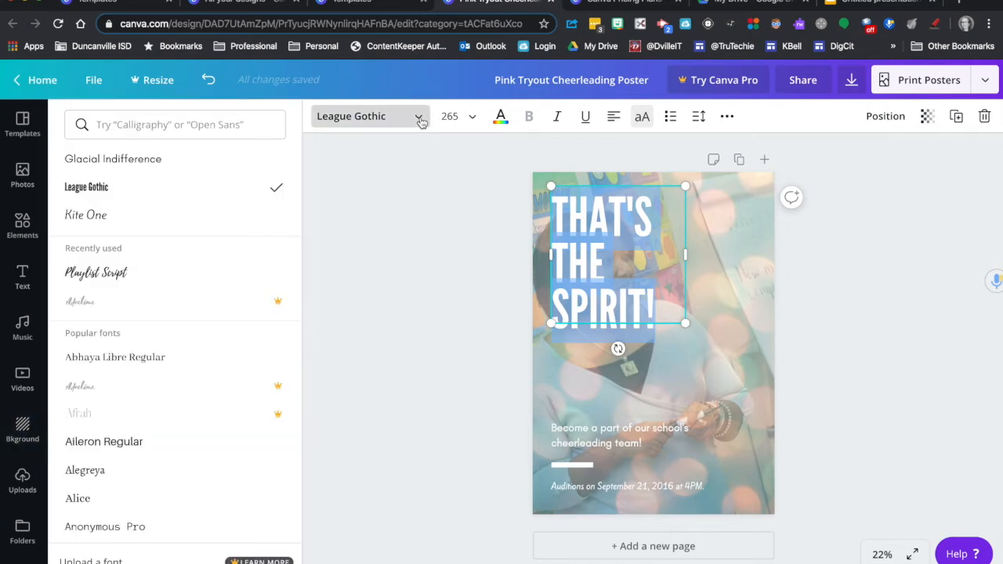
{"action": "left_click", "coordinate": [500, 118]}
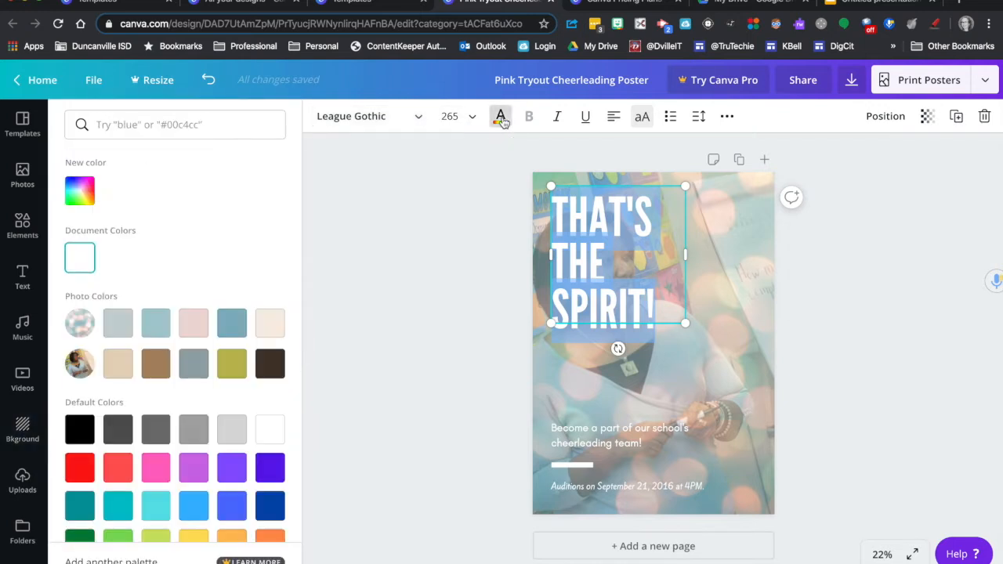
{"action": "left_click", "coordinate": [270, 506]}
{"action": "left_click", "coordinate": [414, 348]}
{"action": "left_click", "coordinate": [414, 343]}
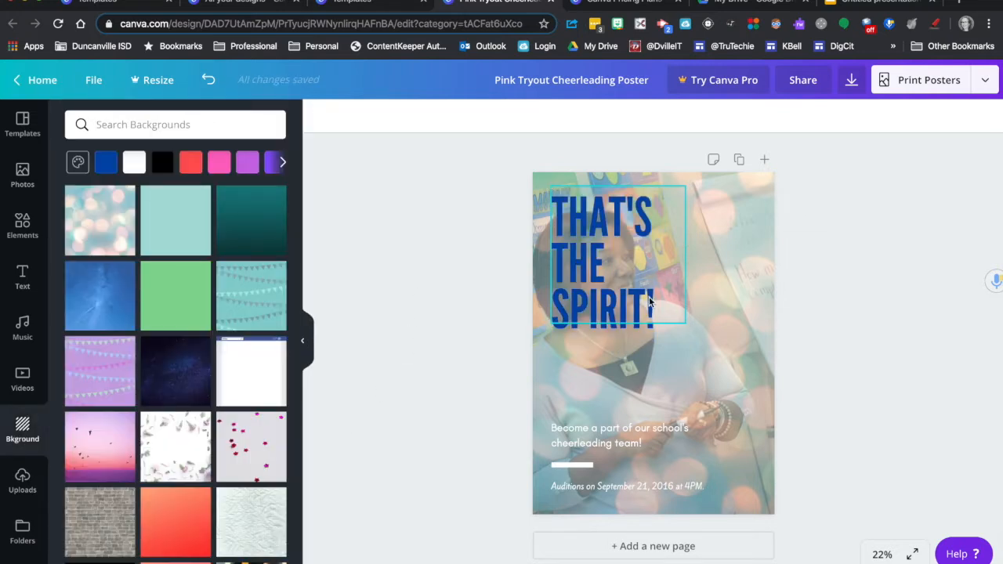
Step: Replace the heading's text with "THANK YOU!"
{"action": "left_click", "coordinate": [581, 275]}
{"action": "left_click_drag", "start_coordinate": [662, 301], "coordinate": [570, 214]}
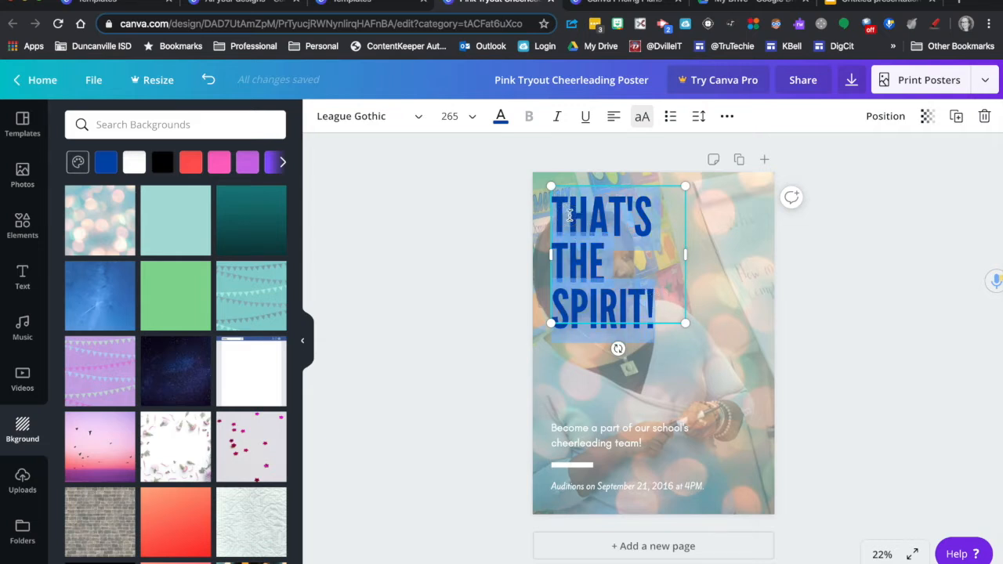
{"action": "type", "text": "THANK YOU!"}
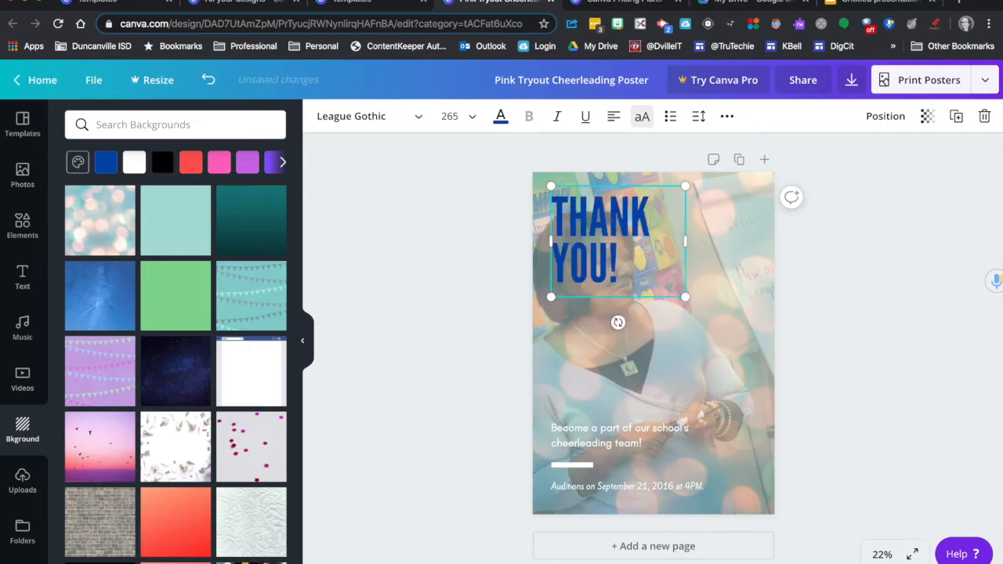
Step: Widen the heading's text box so that it fits on one line, and centre its text
{"action": "left_click_drag", "start_coordinate": [685, 240], "coordinate": [759, 234]}
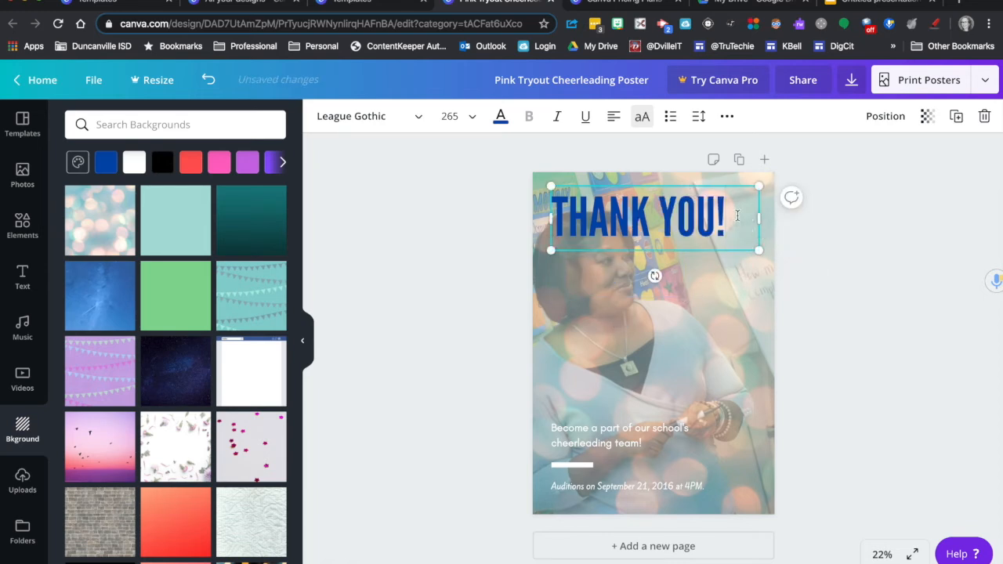
{"action": "left_click", "coordinate": [612, 117]}
{"action": "left_click", "coordinate": [891, 366]}
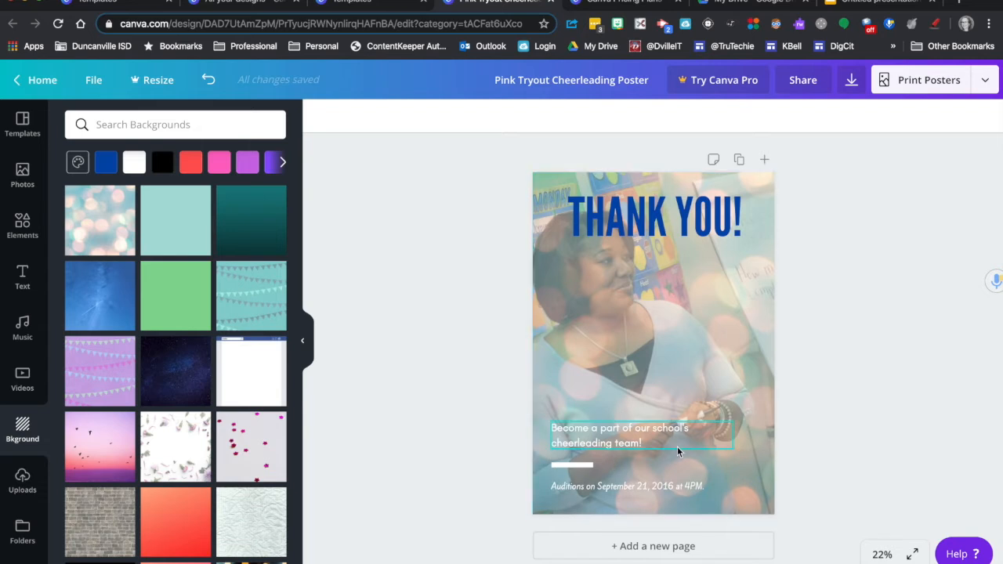
Step: Delete the auditions date line and replace the cheerleading team text with "For everything you do!"
{"action": "left_click", "coordinate": [614, 485]}
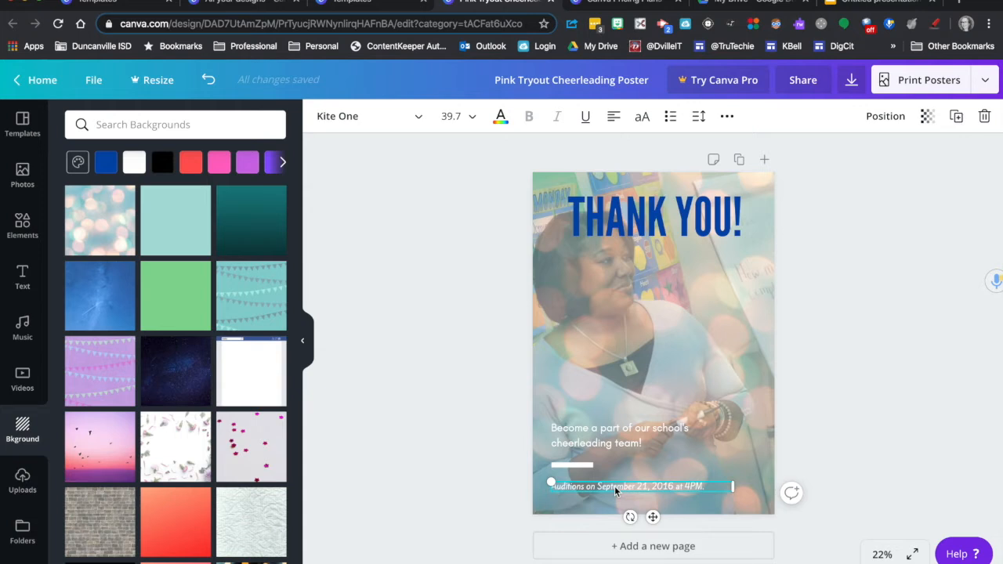
{"action": "key", "text": "Delete"}
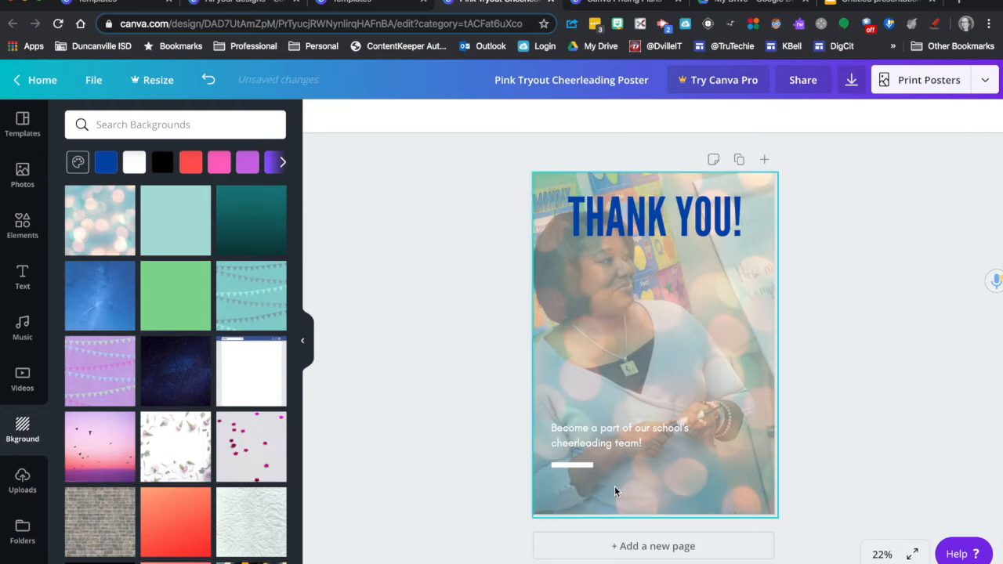
{"action": "left_click", "coordinate": [613, 443]}
{"action": "left_click_drag", "start_coordinate": [663, 444], "coordinate": [546, 425]}
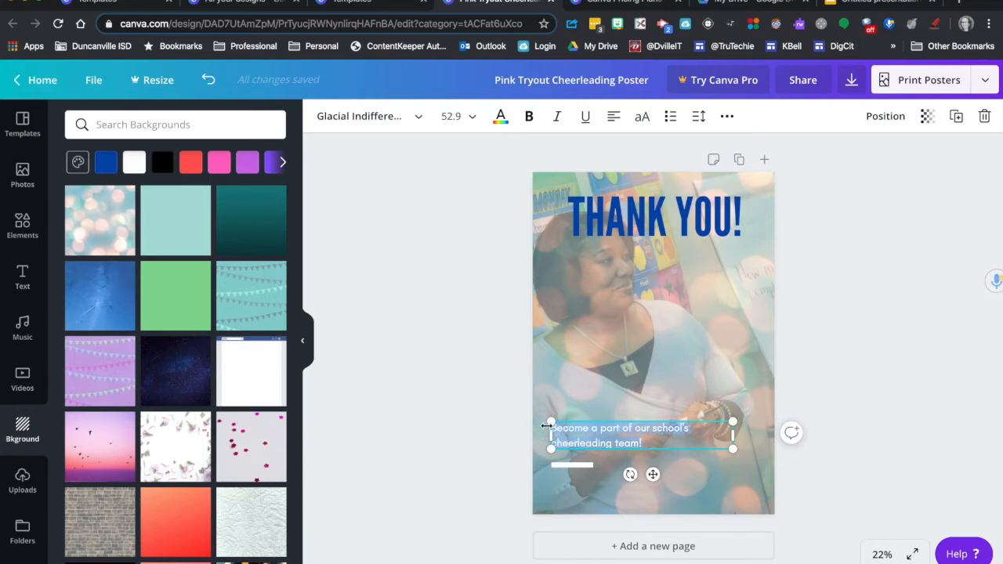
{"action": "type", "text": "For everything you do!"}
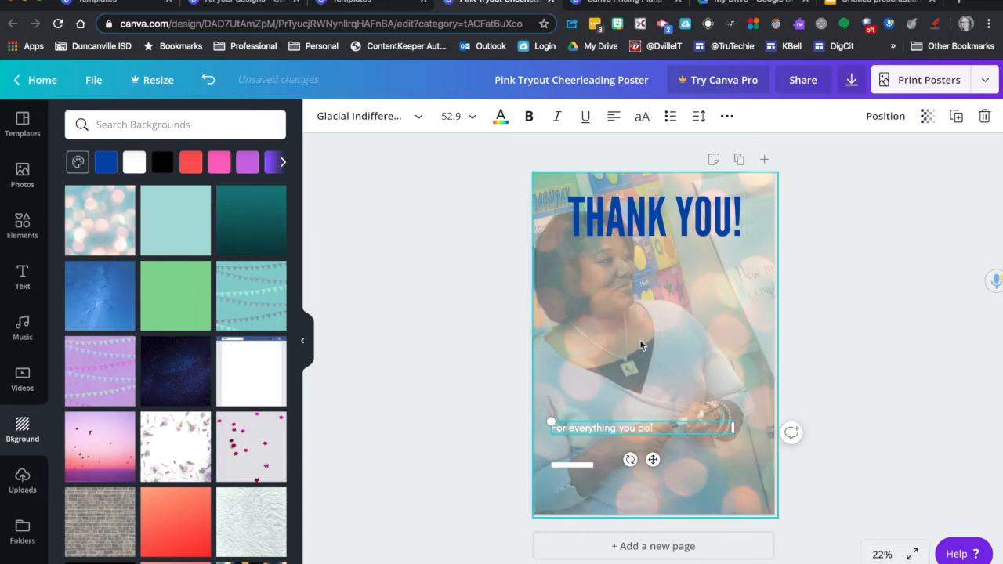
Step: Set the font size of the "For everything you do!" line to 88
{"action": "left_click_drag", "start_coordinate": [665, 428], "coordinate": [544, 423]}
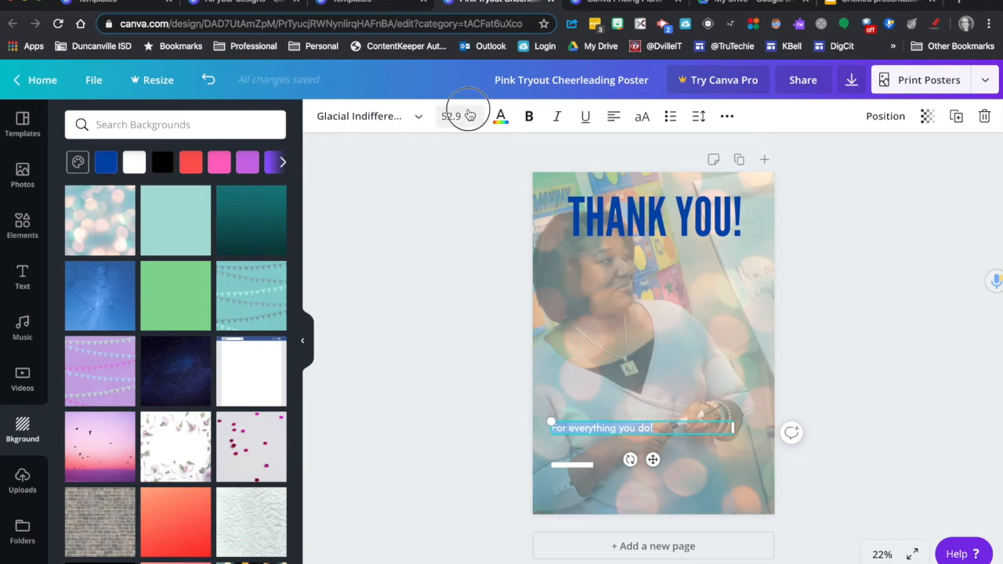
{"action": "left_click", "coordinate": [462, 116]}
{"action": "left_click", "coordinate": [453, 408]}
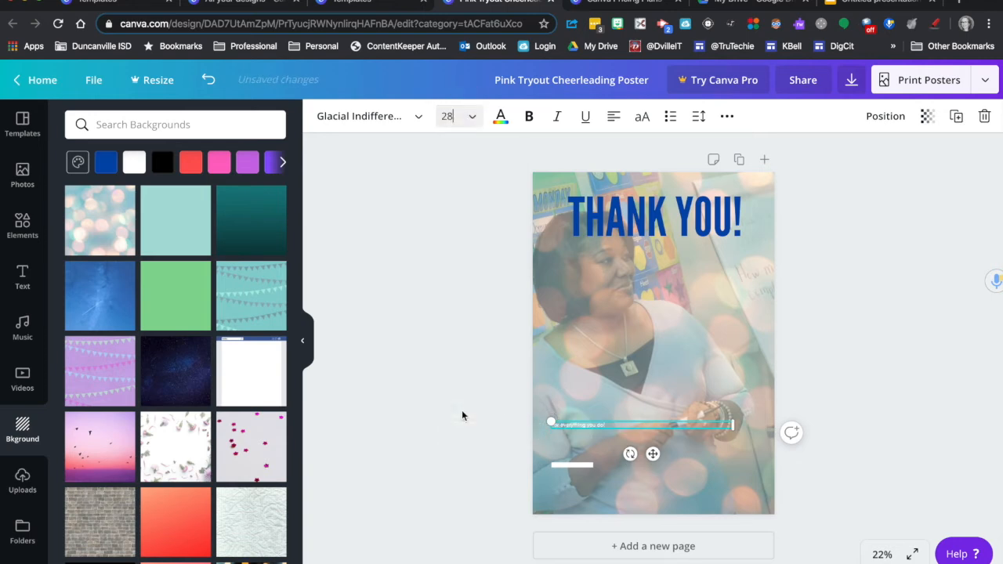
{"action": "left_click", "coordinate": [472, 117]}
{"action": "scroll", "coordinate": [447, 306], "scroll_direction": "down", "scroll_amount": 2}
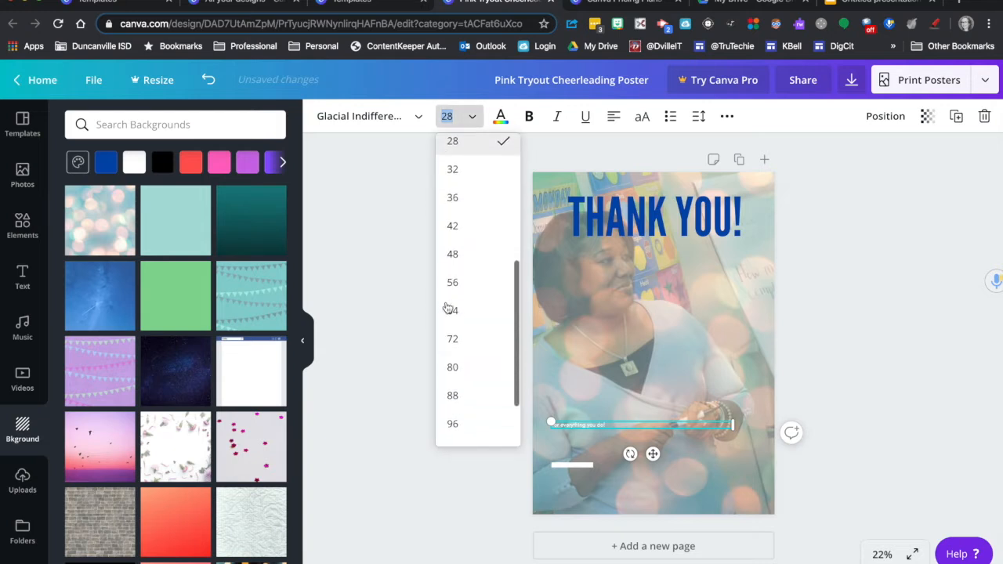
{"action": "left_click", "coordinate": [463, 396]}
{"action": "left_click", "coordinate": [880, 458]}
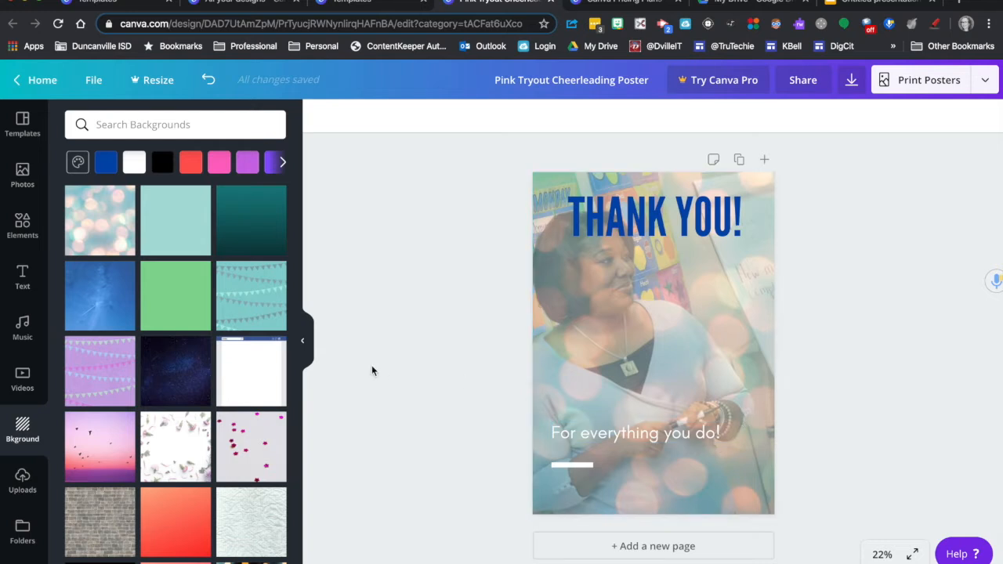
Step: Add the "Wild SALE" font combination to the poster, enlarge it to about the page width and move it up over the heading
{"action": "left_click", "coordinate": [24, 277]}
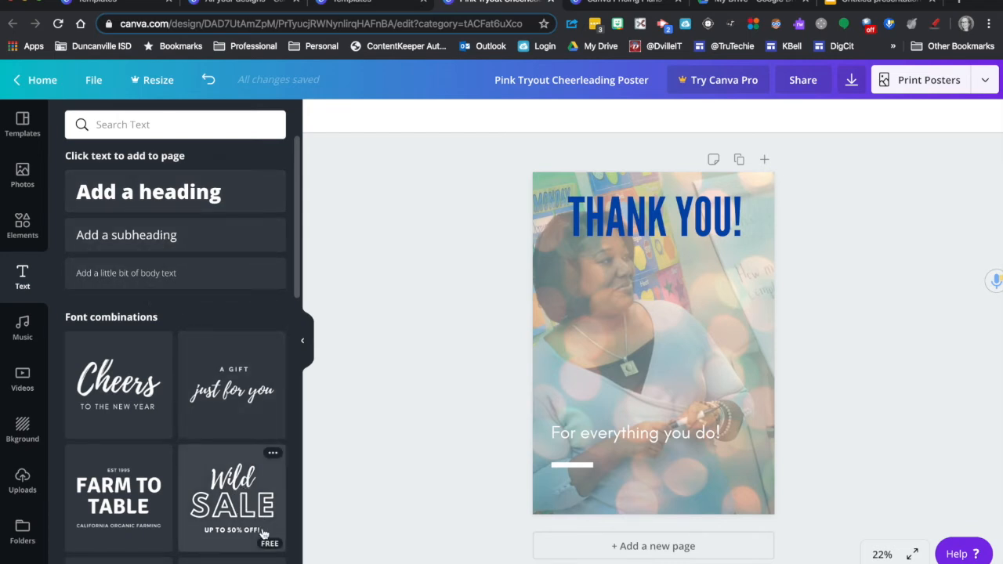
{"action": "scroll", "coordinate": [263, 533], "scroll_direction": "down", "scroll_amount": 3}
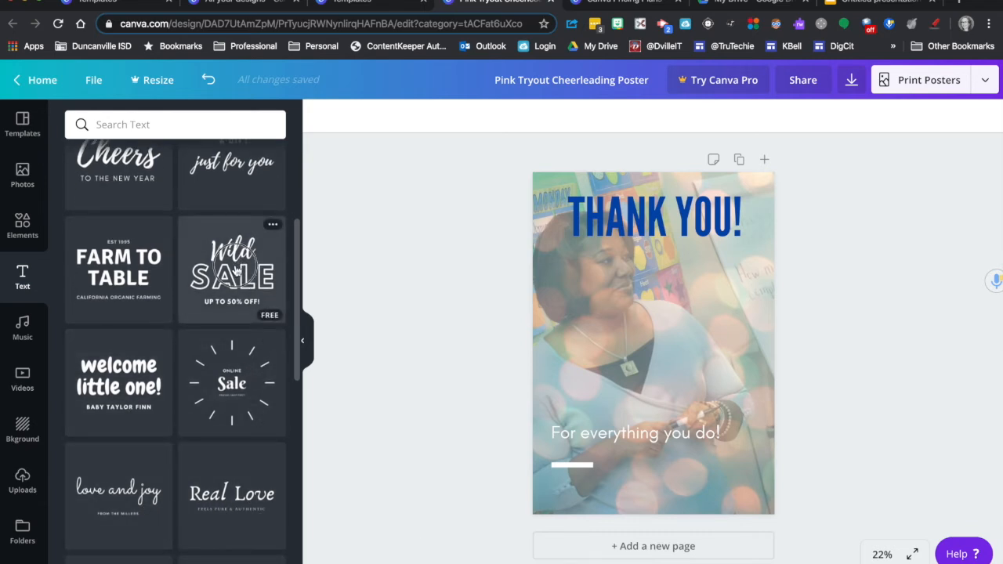
{"action": "left_click", "coordinate": [235, 271]}
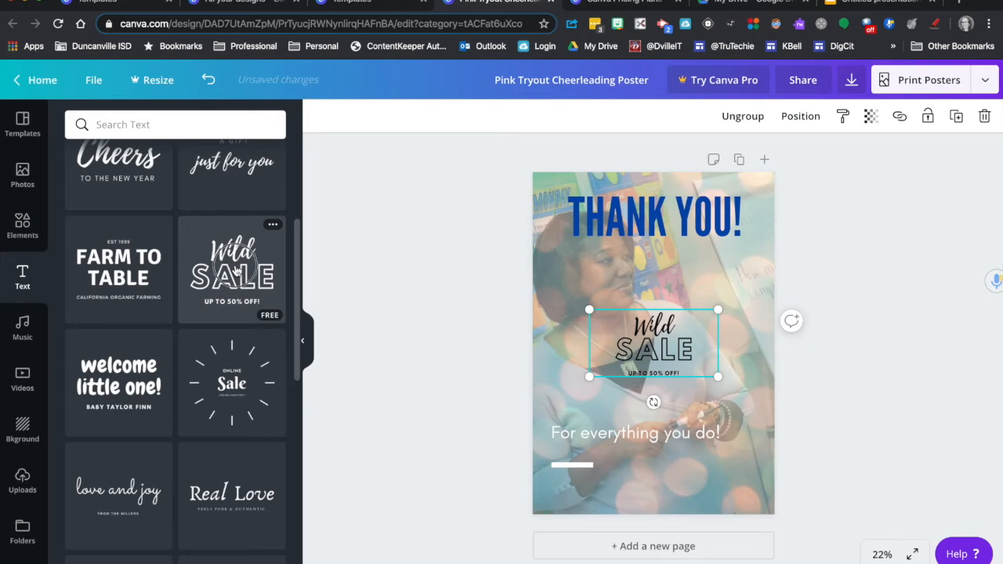
{"action": "left_click_drag", "start_coordinate": [588, 311], "coordinate": [533, 280]}
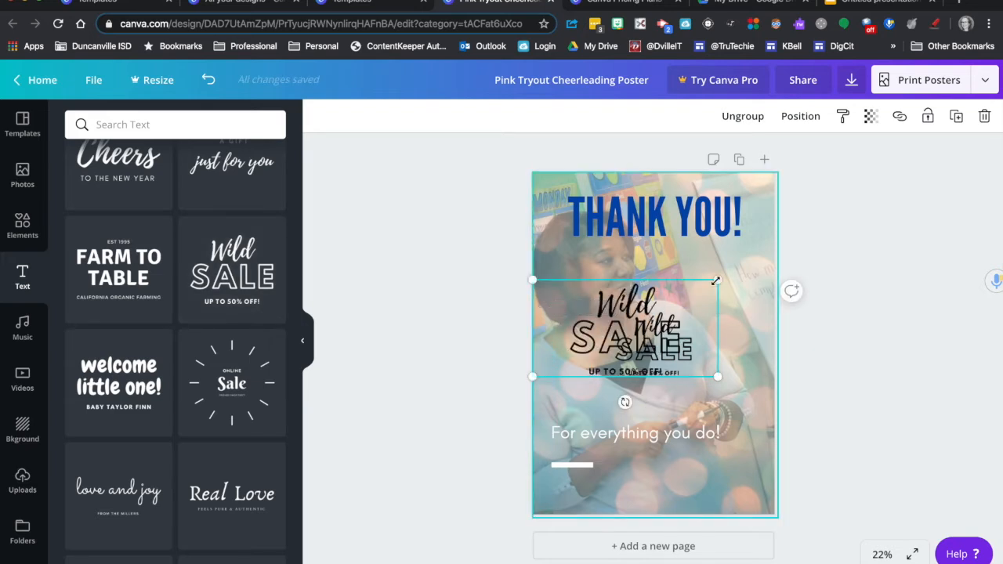
{"action": "left_click_drag", "start_coordinate": [717, 280], "coordinate": [776, 242]}
{"action": "left_click_drag", "start_coordinate": [672, 285], "coordinate": [668, 180]}
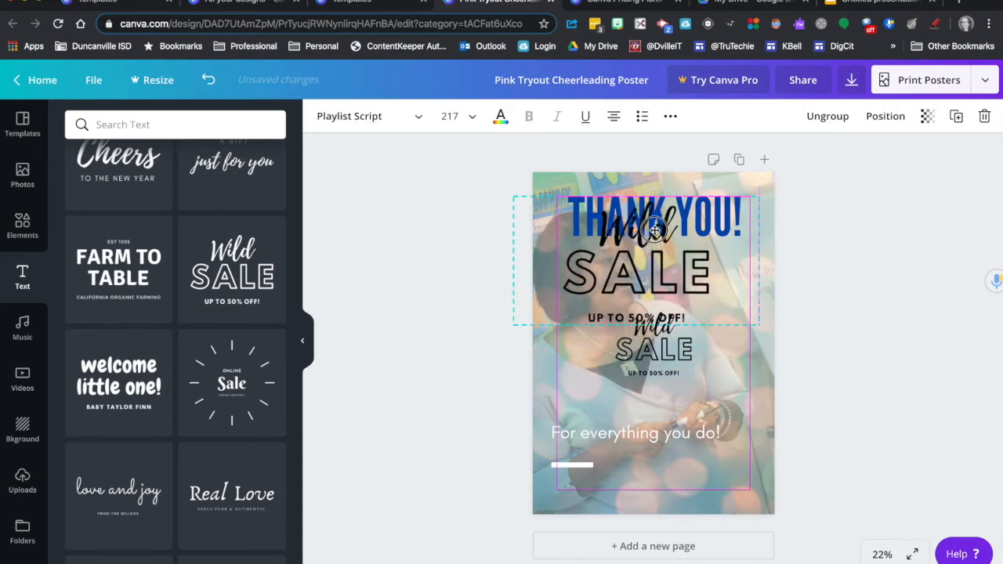
Step: Delete all three text pieces of the smaller duplicate "Wild SALE" group in the middle of the poster
{"action": "left_click", "coordinate": [662, 356]}
{"action": "key", "text": "Delete"}
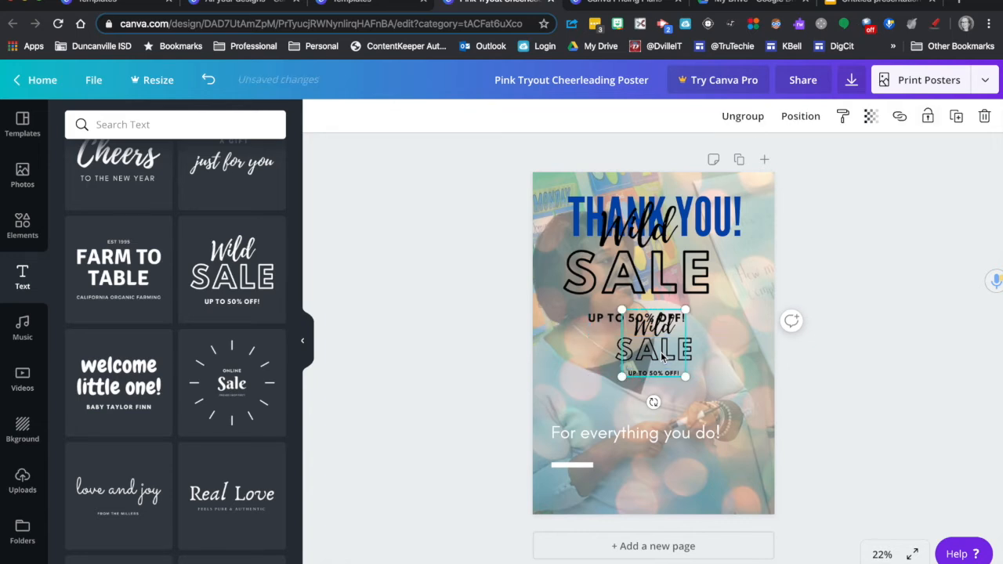
{"action": "key", "text": "ctrl+z"}
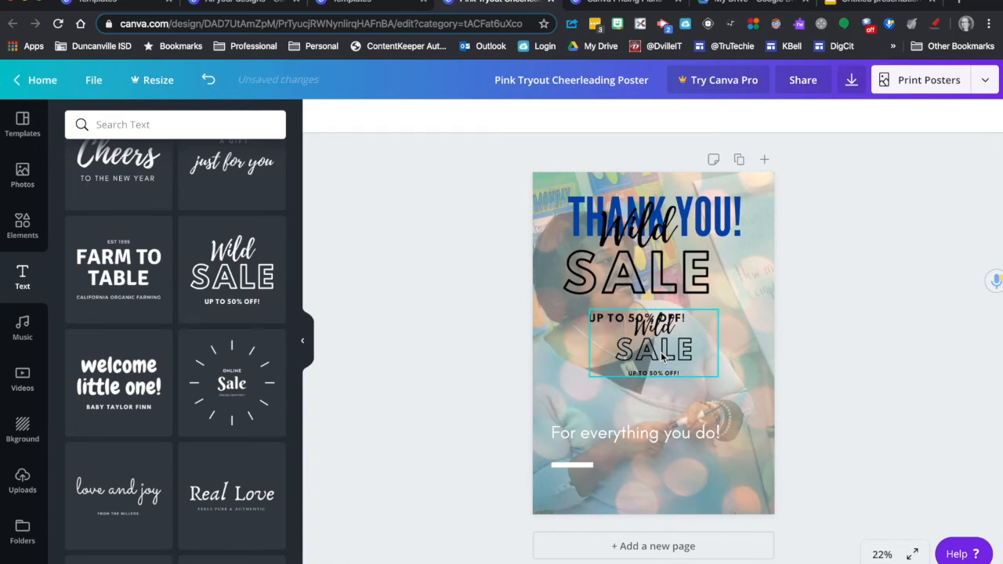
{"action": "key", "text": "Delete"}
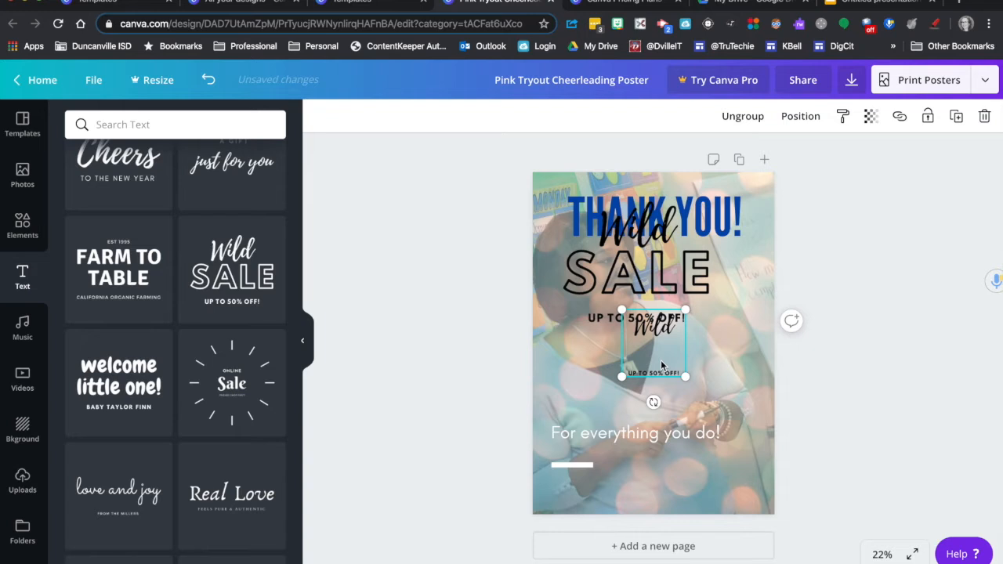
{"action": "left_click", "coordinate": [662, 331]}
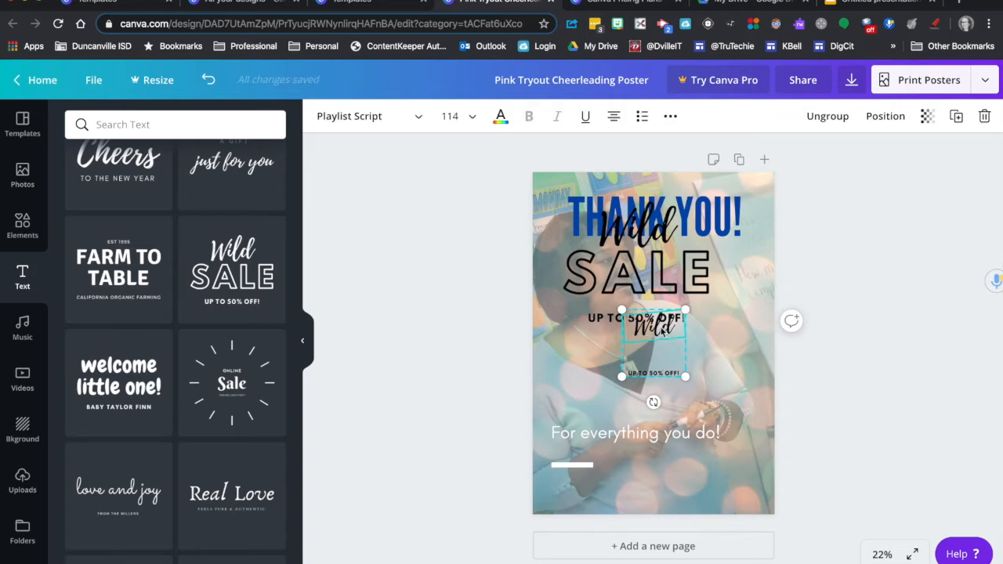
{"action": "key", "text": "Delete"}
{"action": "double_click", "coordinate": [650, 373]}
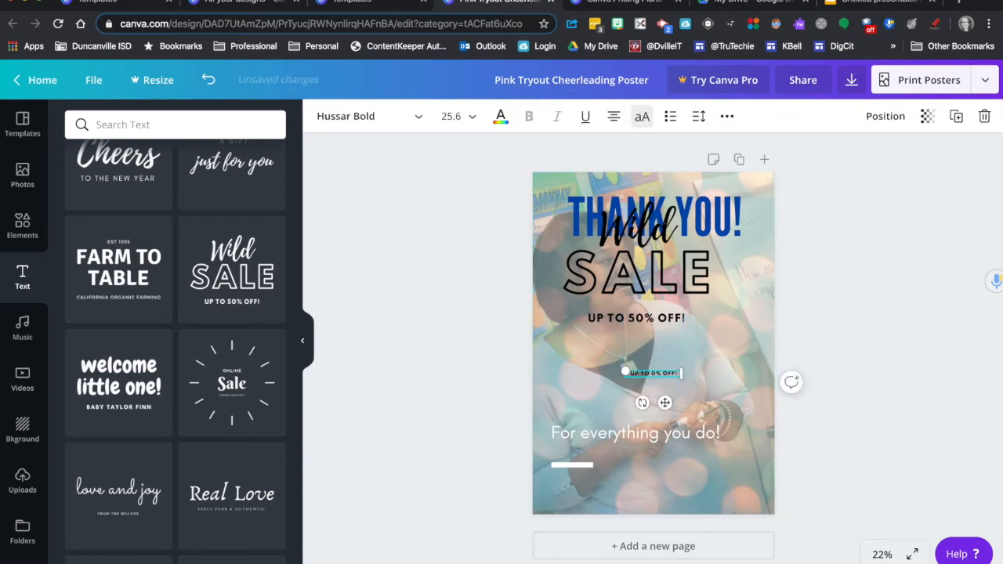
{"action": "left_click", "coordinate": [985, 118]}
Step: Move the "Wild SALE" group below the "THANK YOU!" heading and replace the word "Wild" with "Teachers"
{"action": "left_click_drag", "start_coordinate": [673, 301], "coordinate": [688, 346]}
{"action": "left_click", "coordinate": [670, 282]}
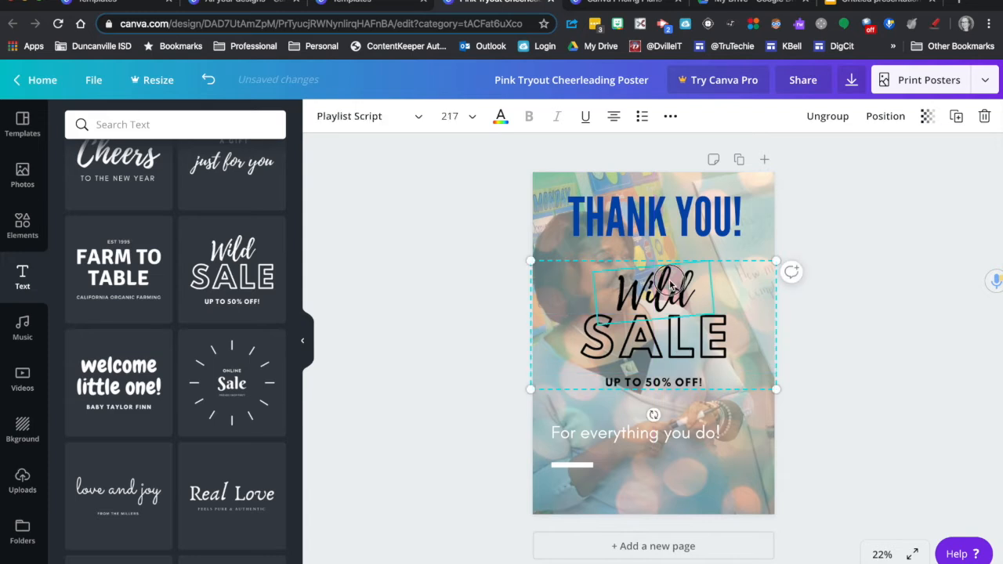
{"action": "double_click", "coordinate": [669, 279]}
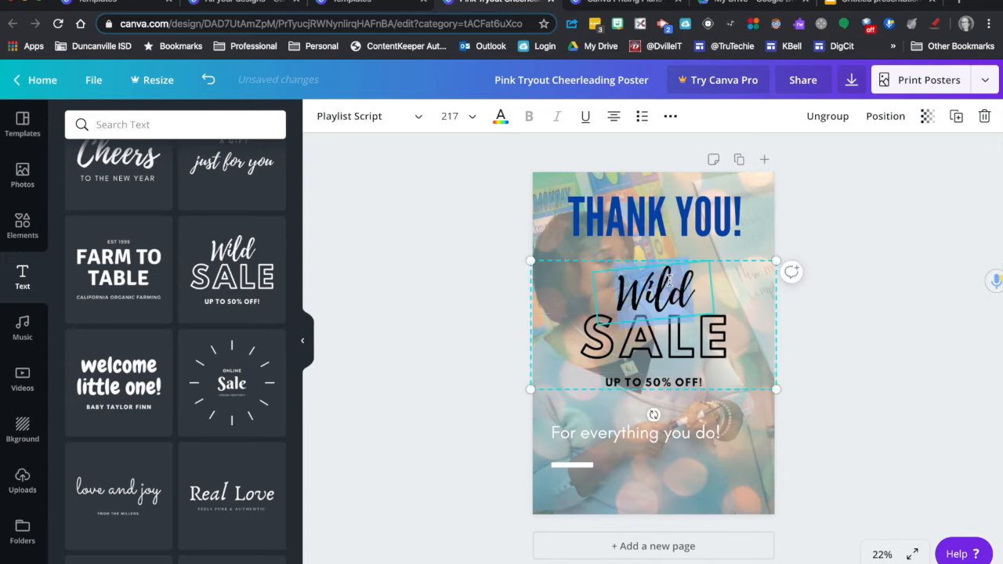
{"action": "type", "text": "Teacher"}
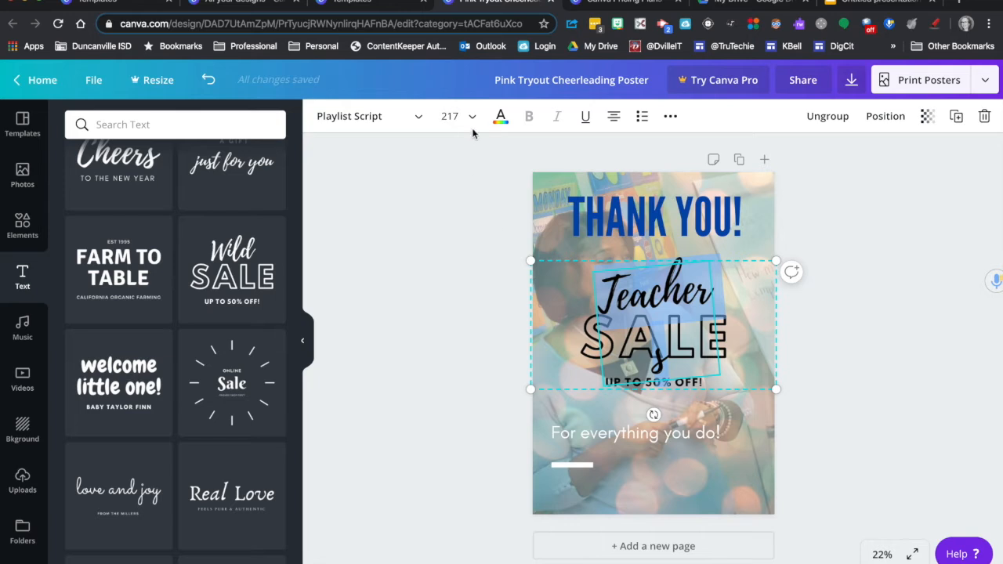
Step: Reduce the font size of the script word "Teachers" to 200
{"action": "left_click", "coordinate": [470, 117]}
{"action": "left_click", "coordinate": [453, 119]}
{"action": "left_click", "coordinate": [453, 122]}
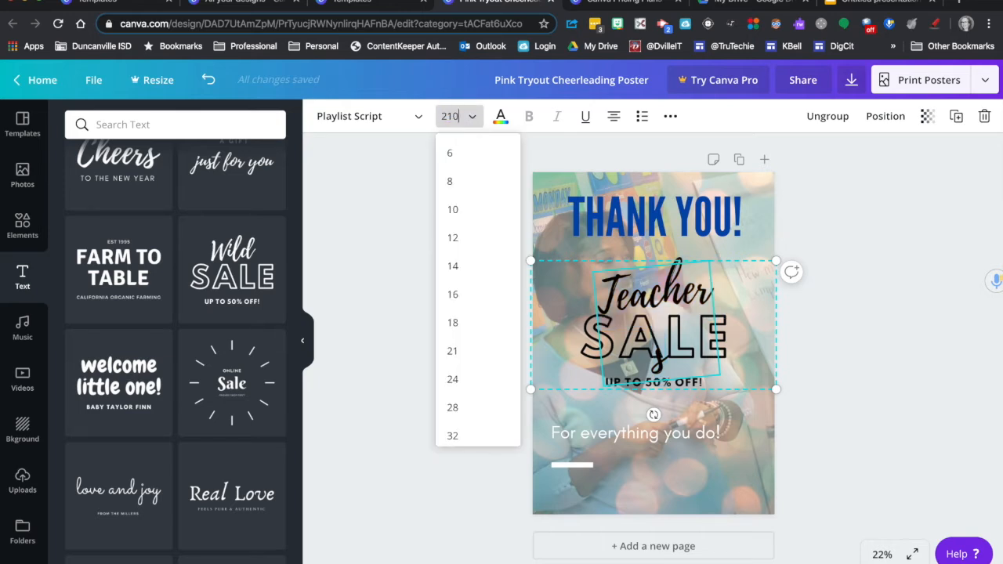
{"action": "key", "text": "Return"}
{"action": "triple_click", "coordinate": [459, 115]}
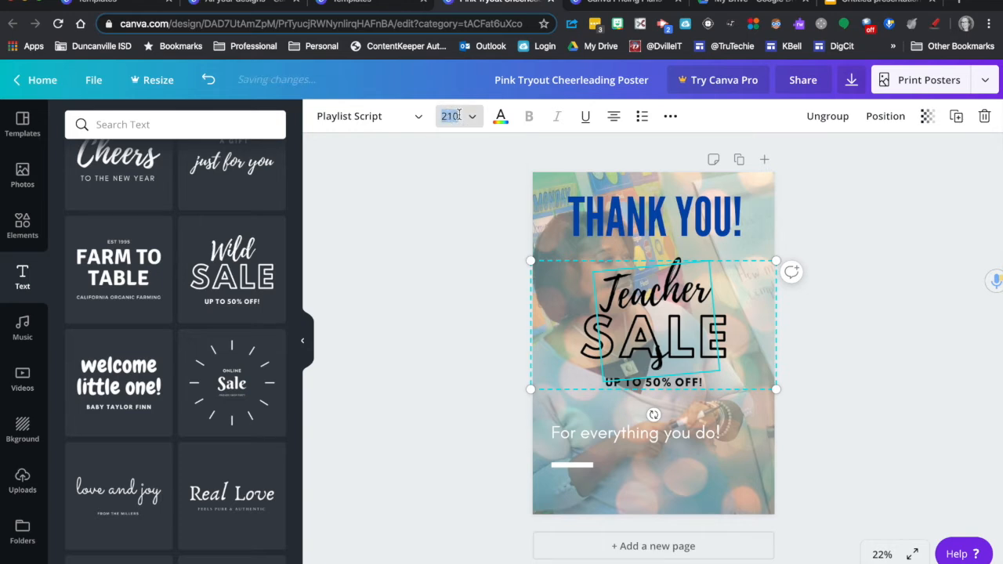
{"action": "type", "text": "200"}
{"action": "key", "text": "Return"}
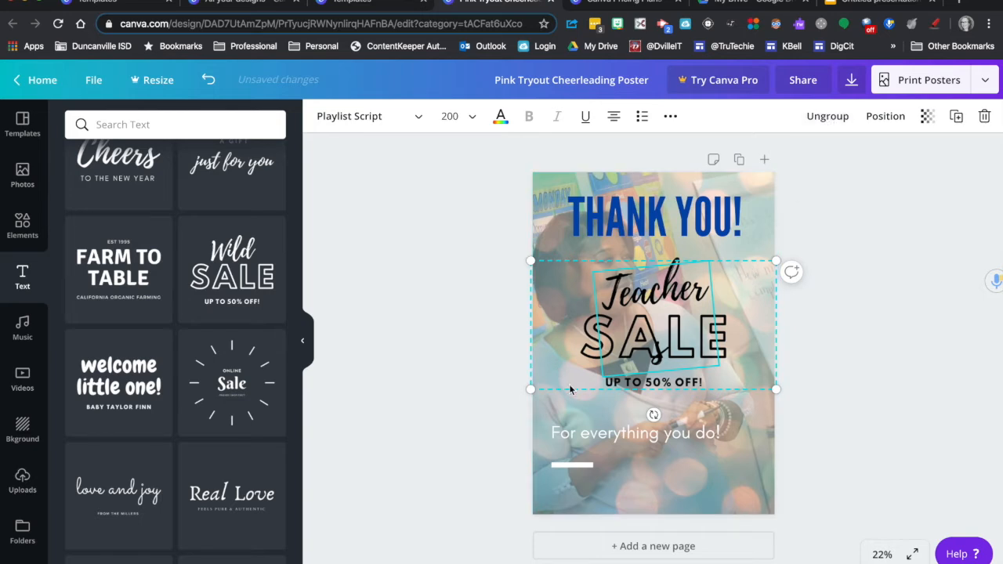
Step: Ungroup the added text and widen the "Teachers" text box so that the word fits on one line
{"action": "left_click", "coordinate": [829, 116]}
{"action": "left_click", "coordinate": [867, 251]}
{"action": "left_click", "coordinate": [665, 293]}
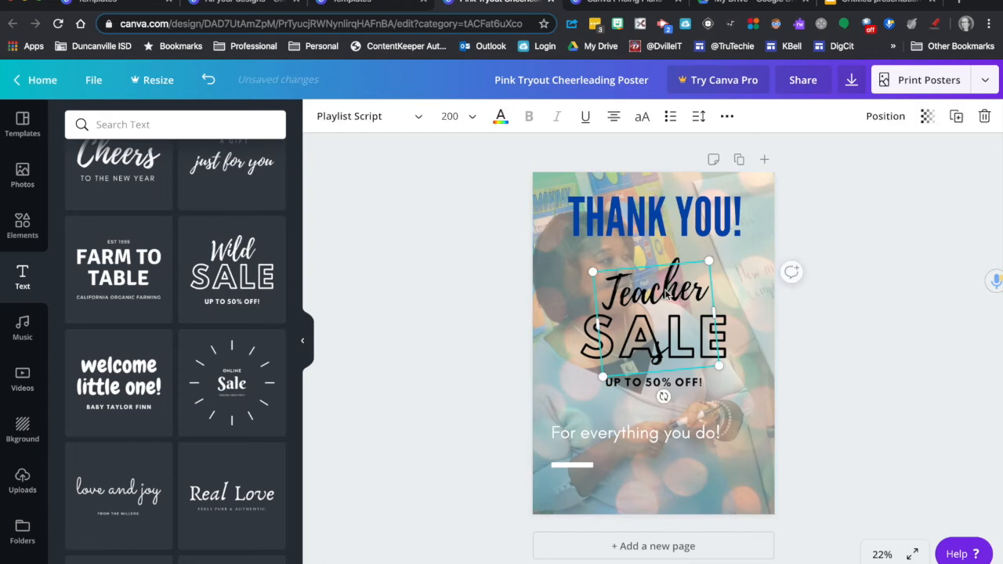
{"action": "left_click_drag", "start_coordinate": [714, 310], "coordinate": [684, 295]}
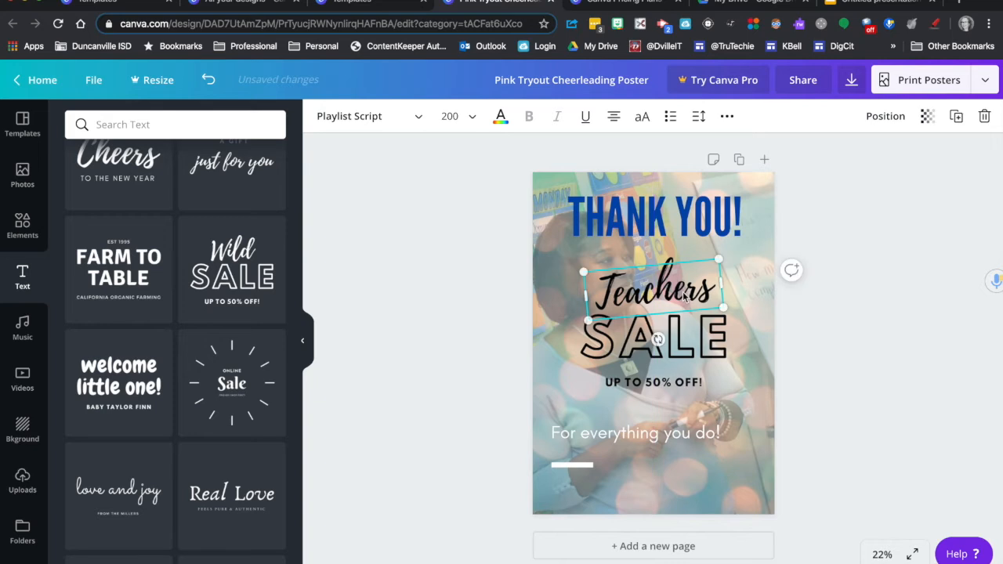
{"action": "left_click", "coordinate": [865, 338]}
Step: Replace "SALE" with "YOU" and "UP TO 50% OFF!" with "ARE AWESOME"
{"action": "left_click", "coordinate": [680, 339]}
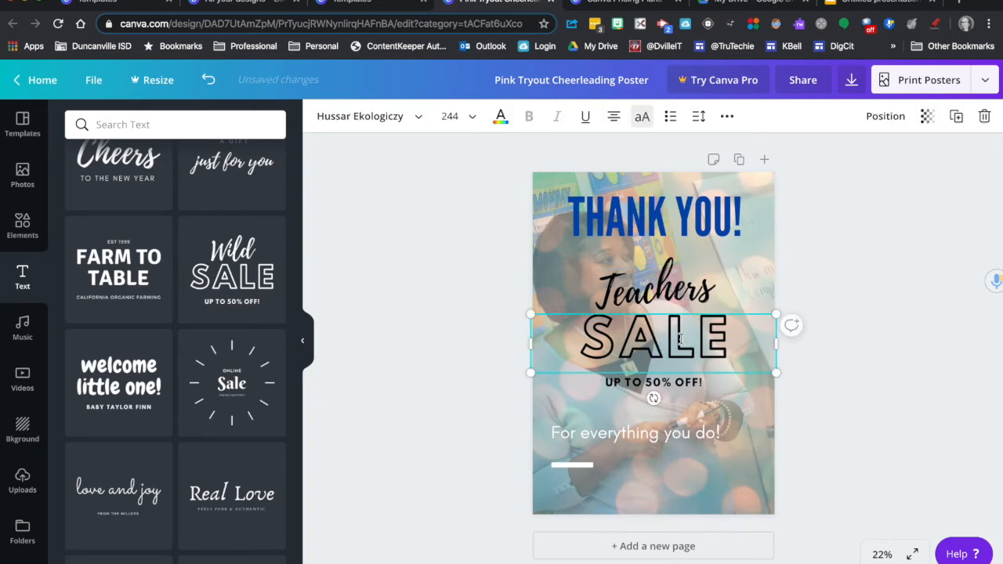
{"action": "double_click", "coordinate": [680, 339]}
{"action": "type", "text": "YOU"}
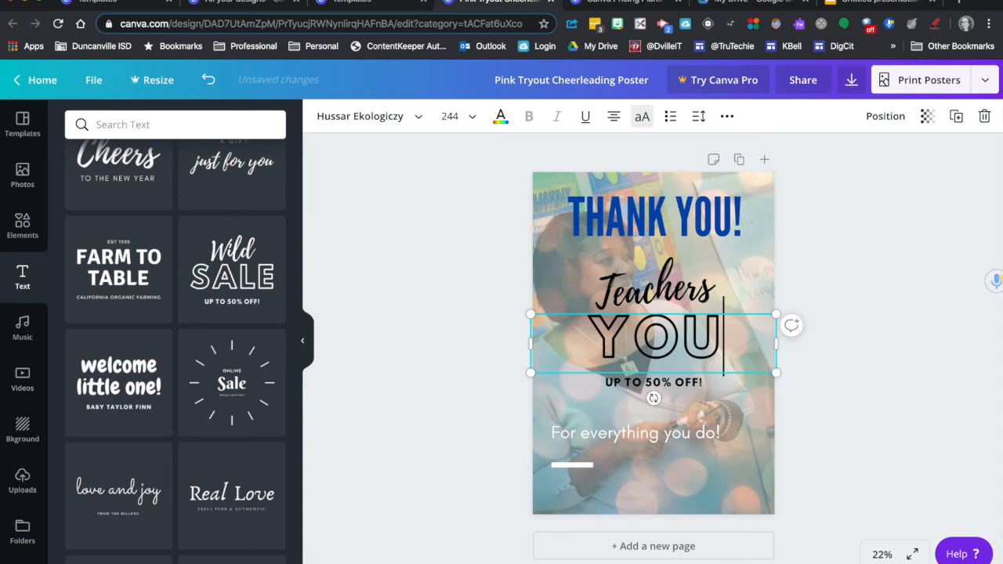
{"action": "left_click", "coordinate": [670, 385]}
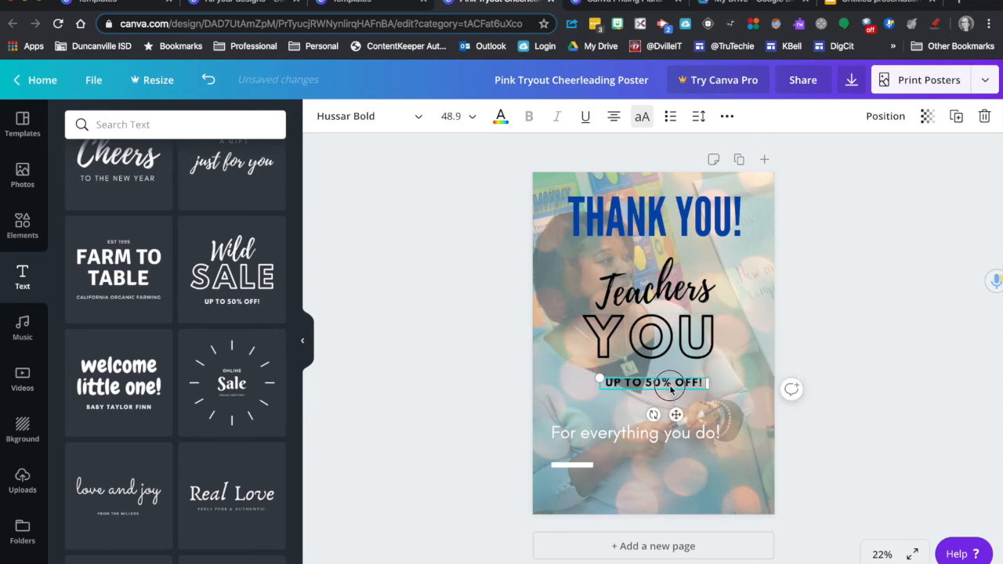
{"action": "left_click", "coordinate": [668, 382]}
{"action": "type", "text": "ARE AWESOME"}
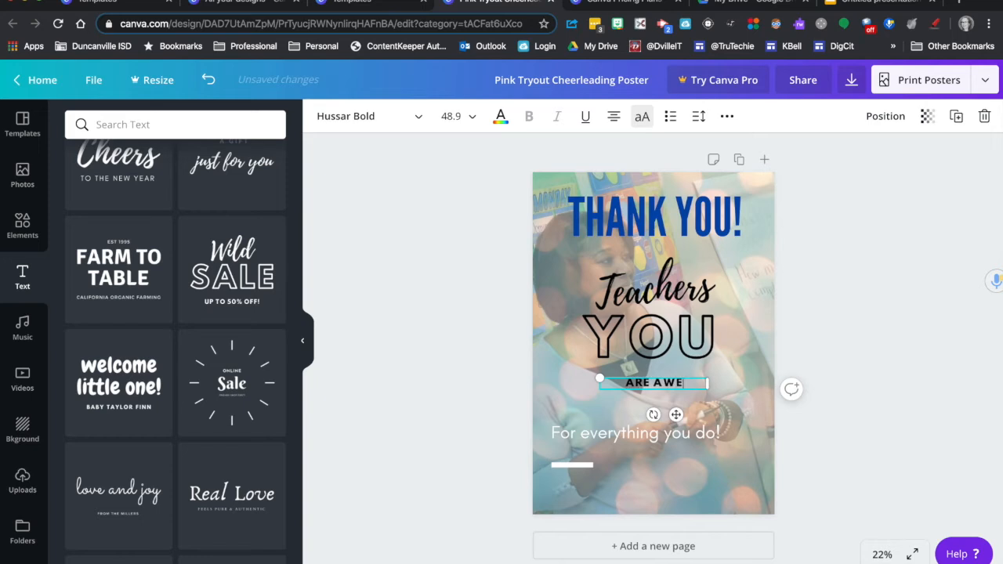
{"action": "left_click", "coordinate": [856, 314]}
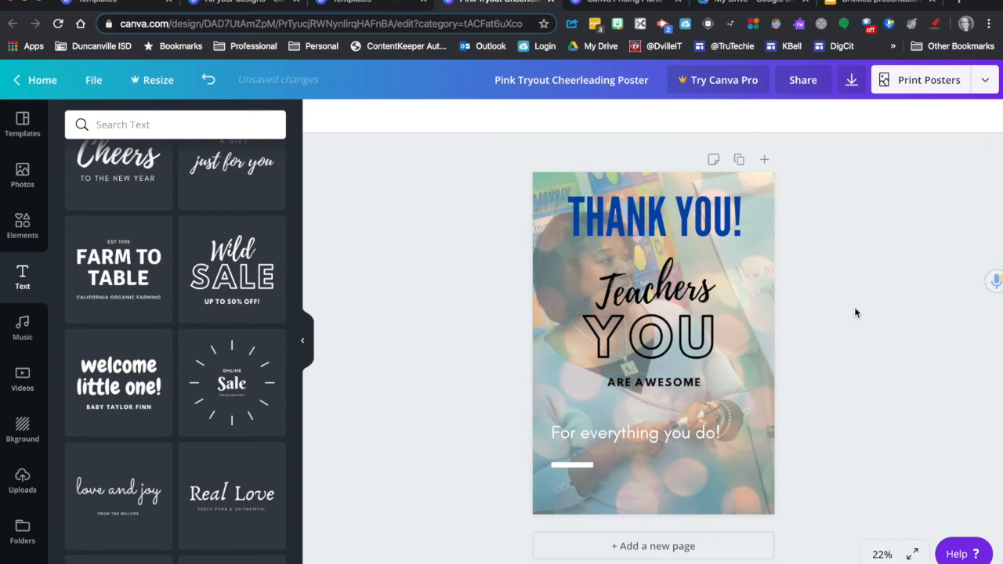
Step: Nudge "YOU" slightly down and recolour the word "Teachers" with the default dark blue
{"action": "left_click_drag", "start_coordinate": [688, 342], "coordinate": [689, 344]}
{"action": "left_click", "coordinate": [688, 298]}
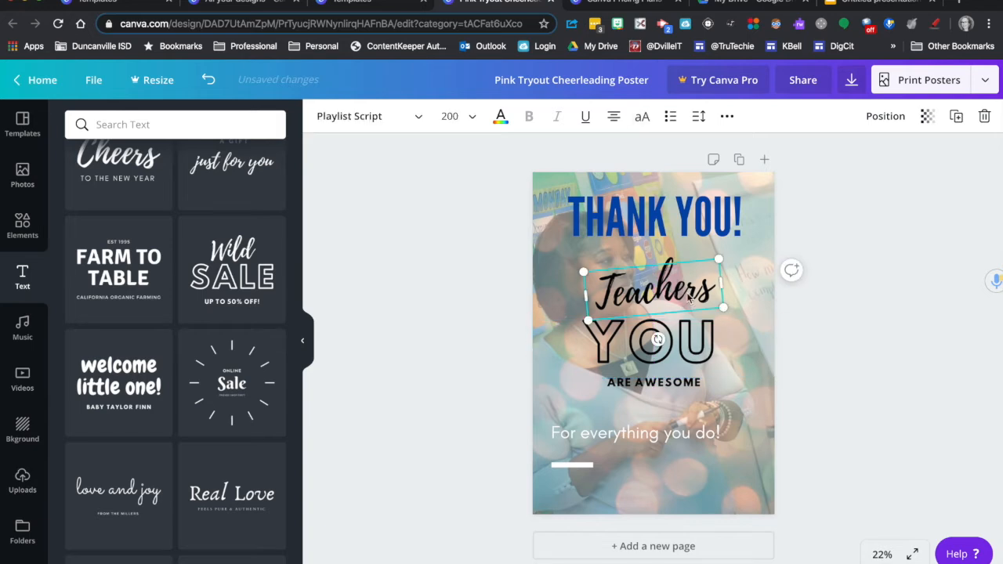
{"action": "double_click", "coordinate": [684, 289]}
{"action": "left_click", "coordinate": [500, 116]}
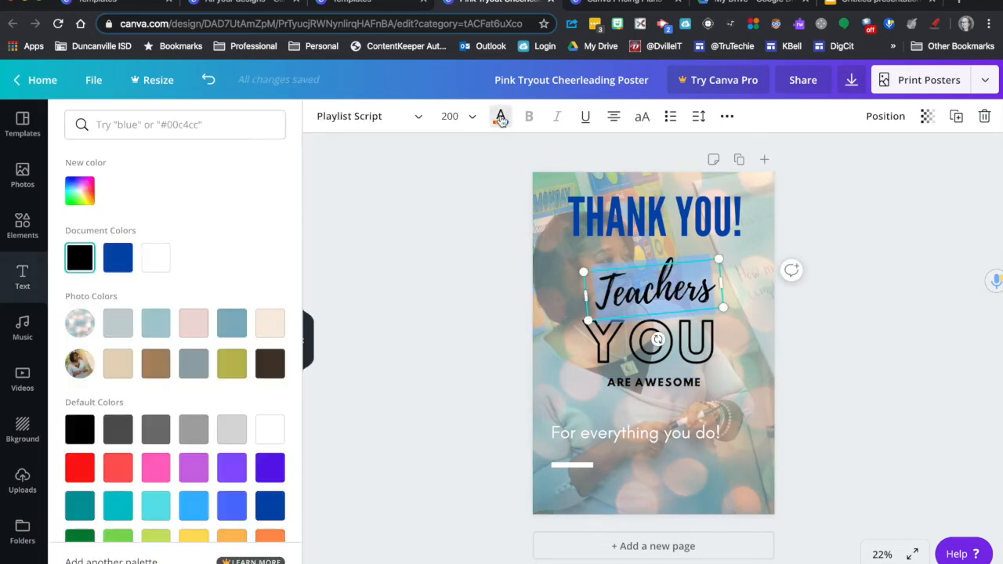
{"action": "left_click", "coordinate": [270, 513]}
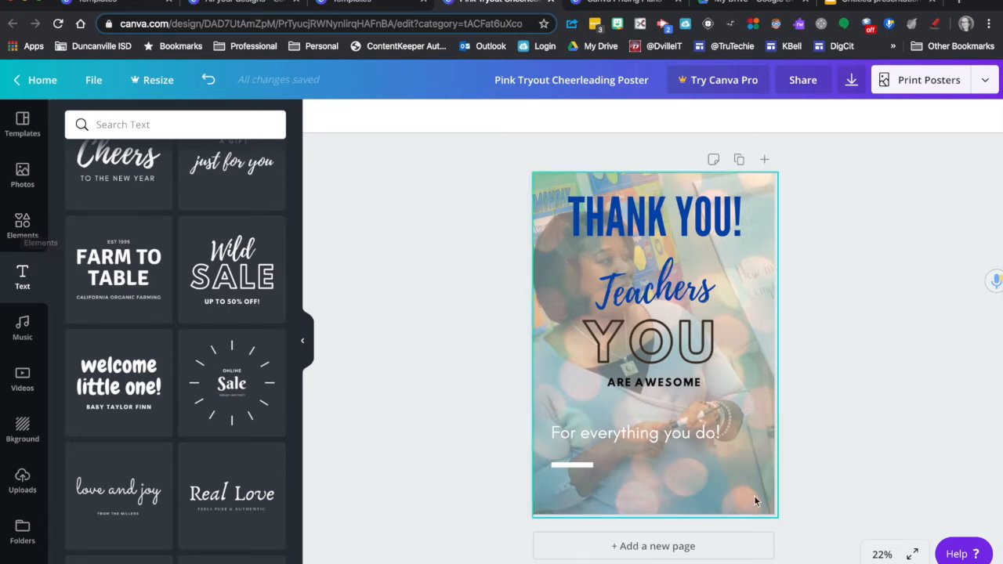
Step: Search the graphic elements library for "teacher"
{"action": "left_click", "coordinate": [21, 190]}
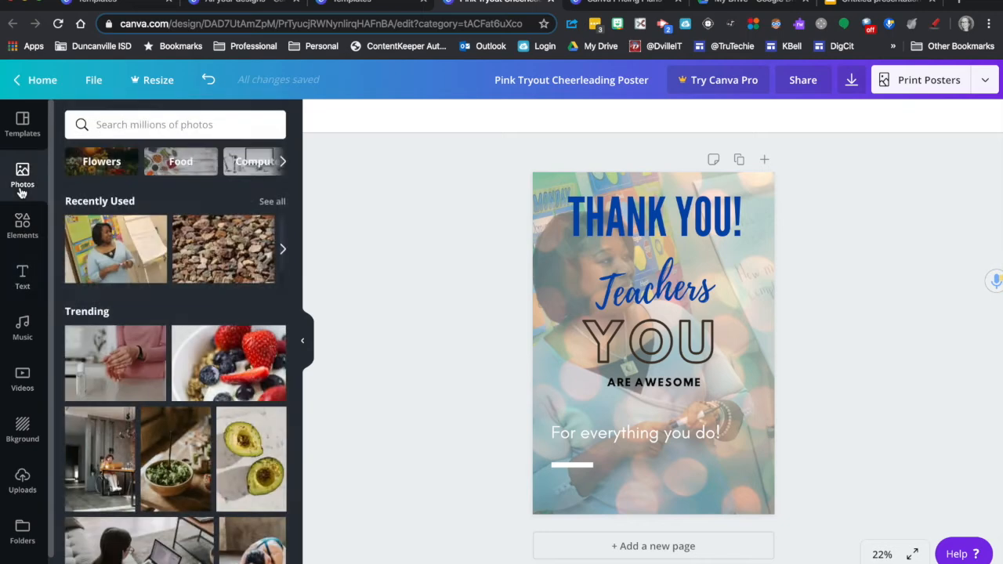
{"action": "left_click", "coordinate": [22, 225]}
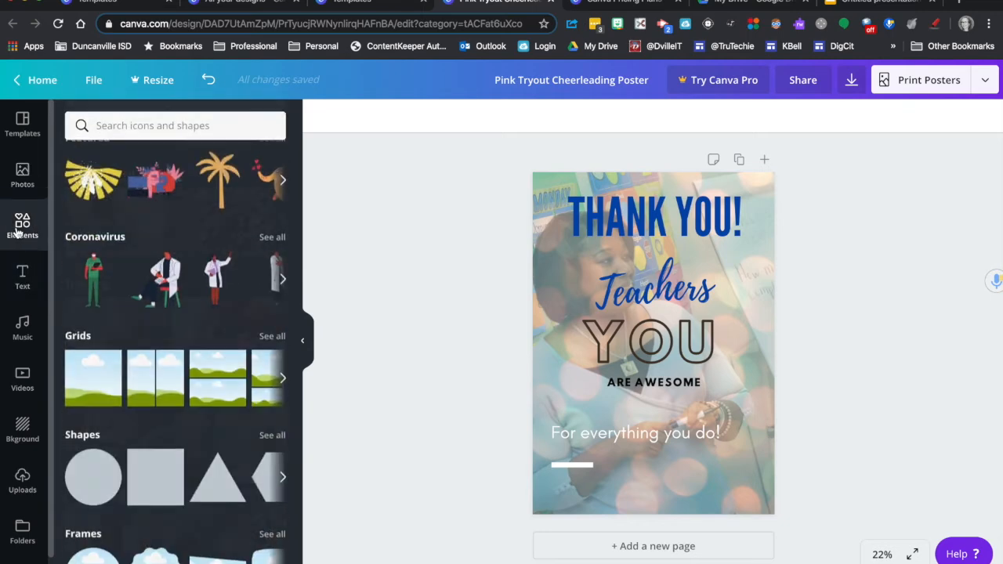
{"action": "left_click", "coordinate": [169, 125]}
{"action": "type", "text": "teacher"}
{"action": "key", "text": "Return"}
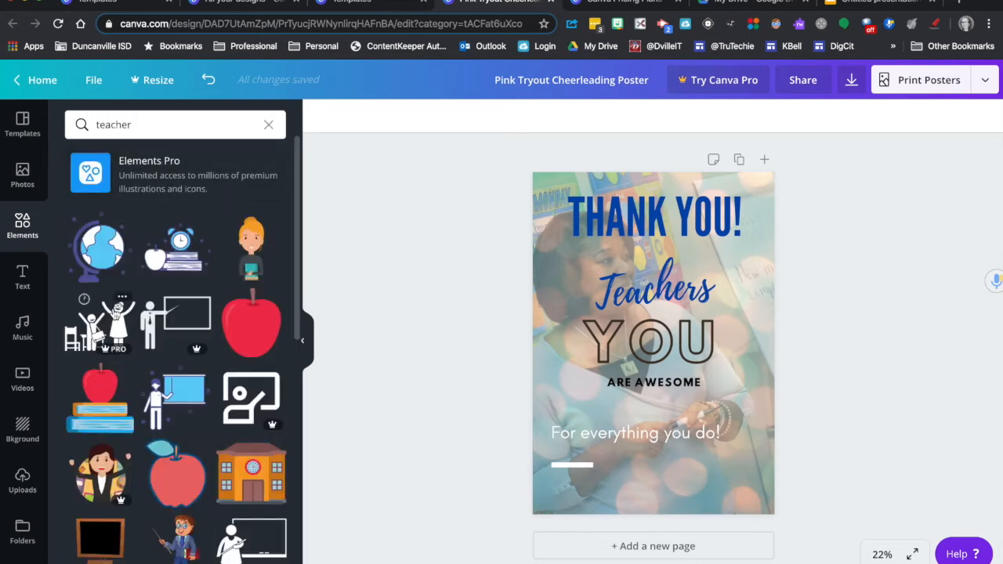
Step: Add the free graphic of blue books from the results and place it in the poster's lower-right corner
{"action": "mouse_move", "coordinate": [116, 357]}
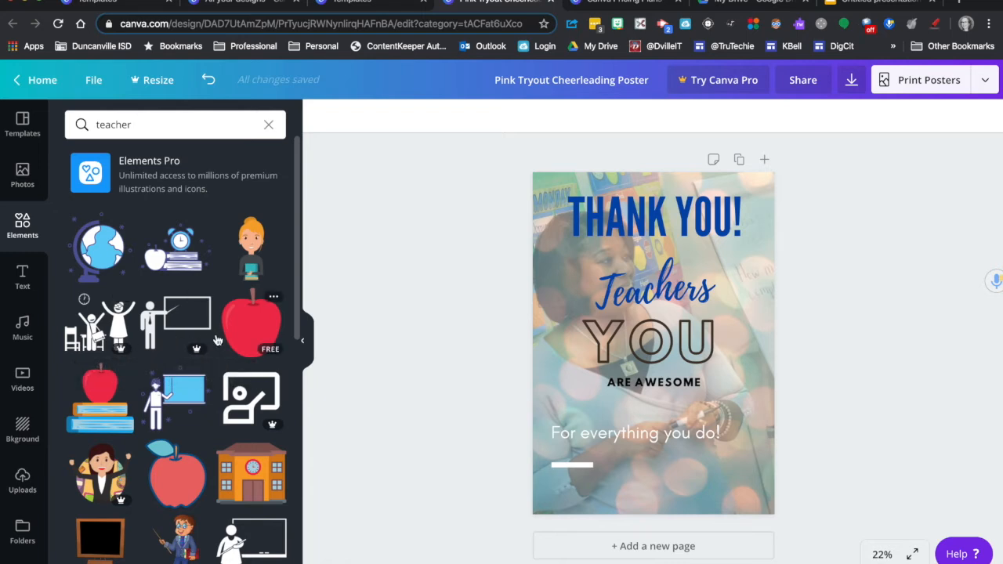
{"action": "scroll", "coordinate": [217, 390], "scroll_direction": "down", "scroll_amount": 3}
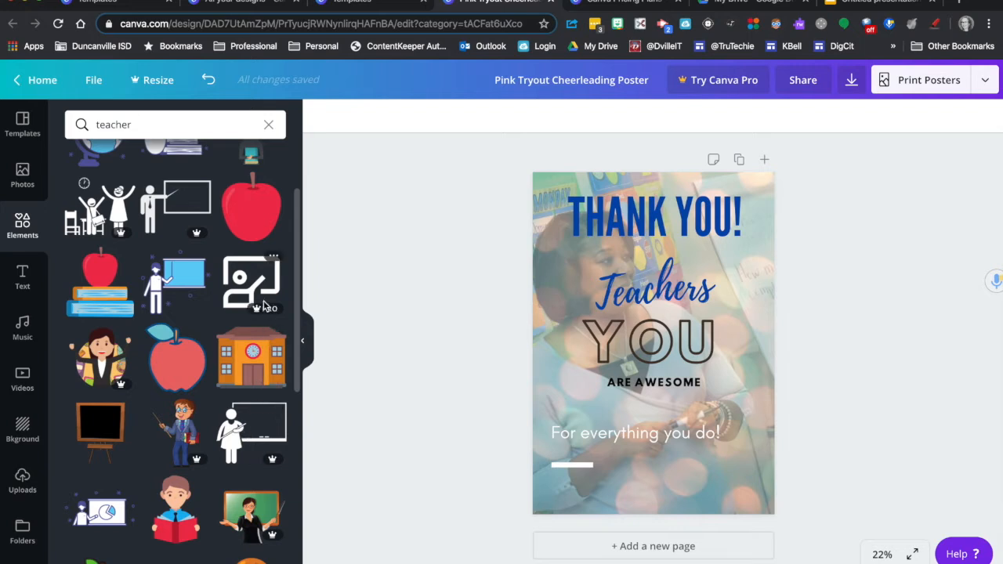
{"action": "scroll", "coordinate": [174, 424], "scroll_direction": "down", "scroll_amount": 3}
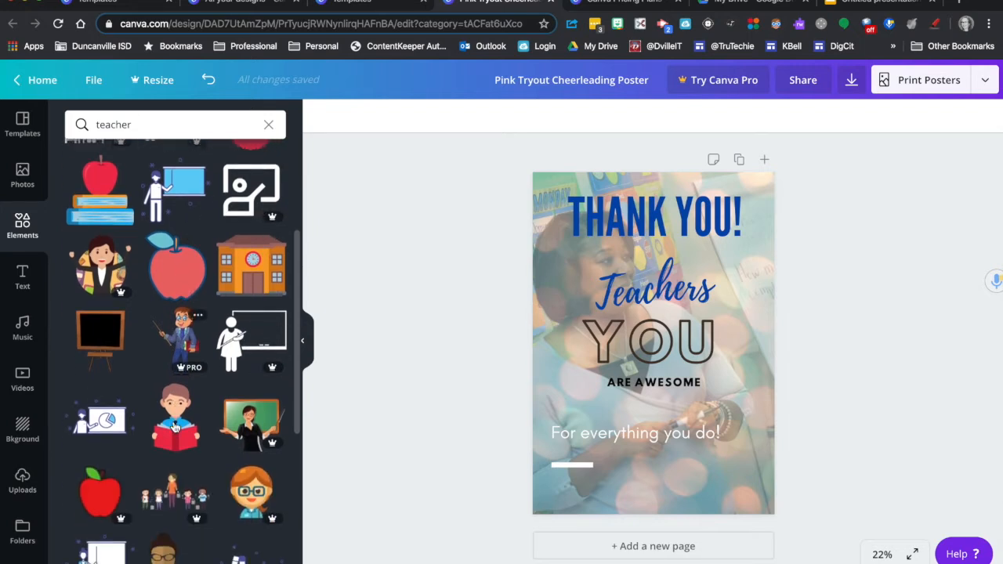
{"action": "scroll", "coordinate": [174, 427], "scroll_direction": "down", "scroll_amount": 2}
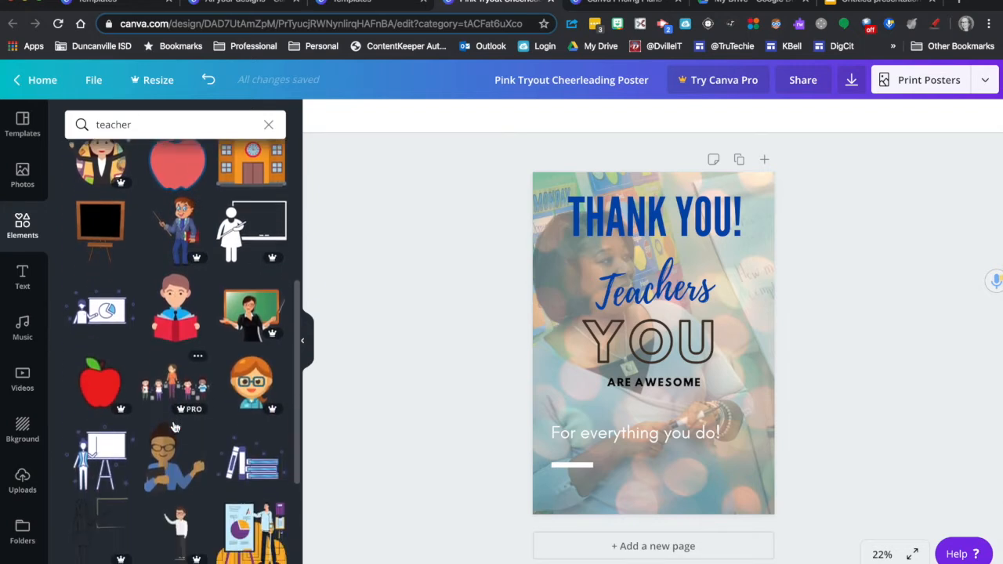
{"action": "left_click", "coordinate": [251, 459]}
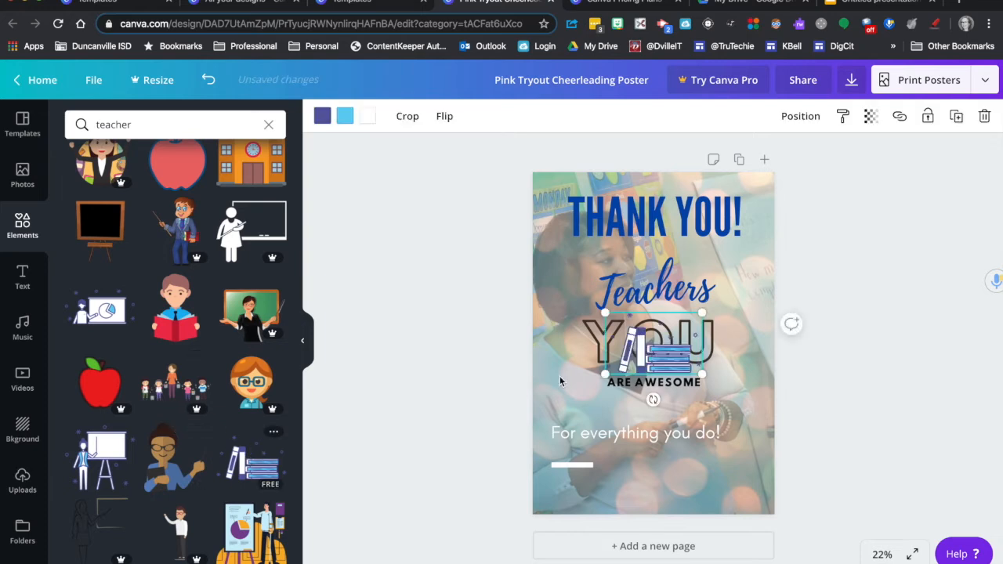
{"action": "left_click_drag", "start_coordinate": [674, 362], "coordinate": [730, 493]}
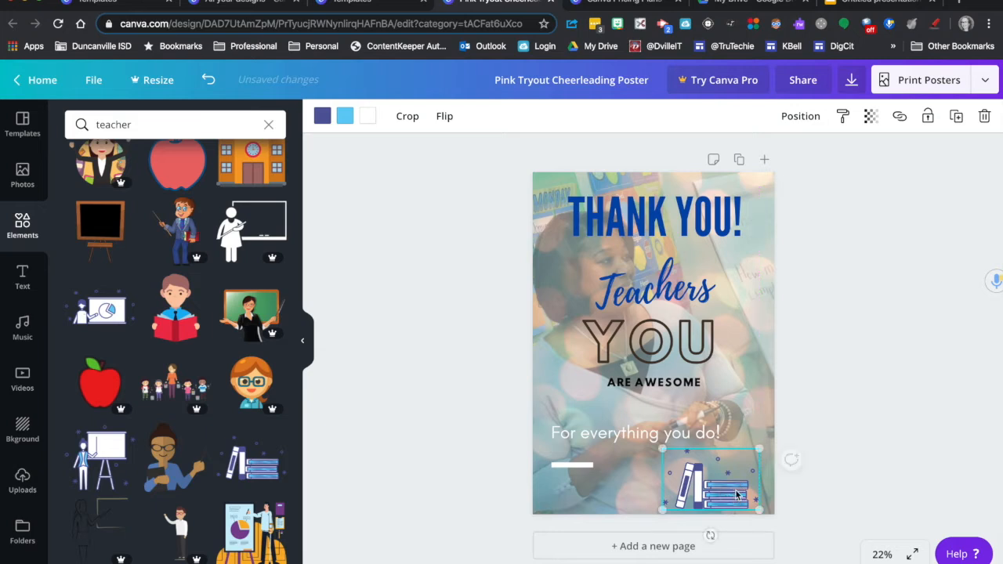
{"action": "left_click", "coordinate": [852, 456]}
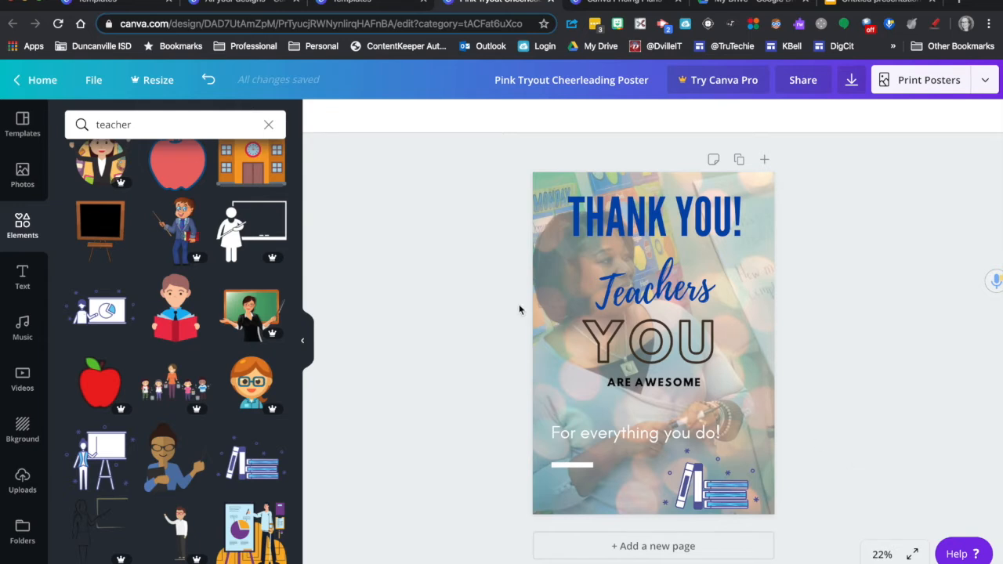
Step: Browse the element categories and open the full Stickers collection
{"action": "left_click", "coordinate": [22, 224]}
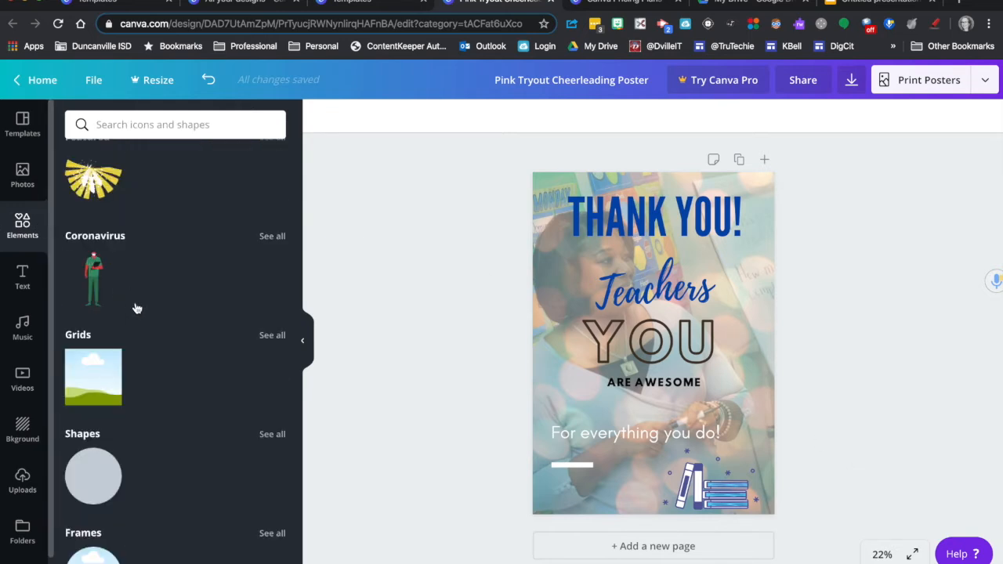
{"action": "scroll", "coordinate": [136, 307], "scroll_direction": "down", "scroll_amount": 5}
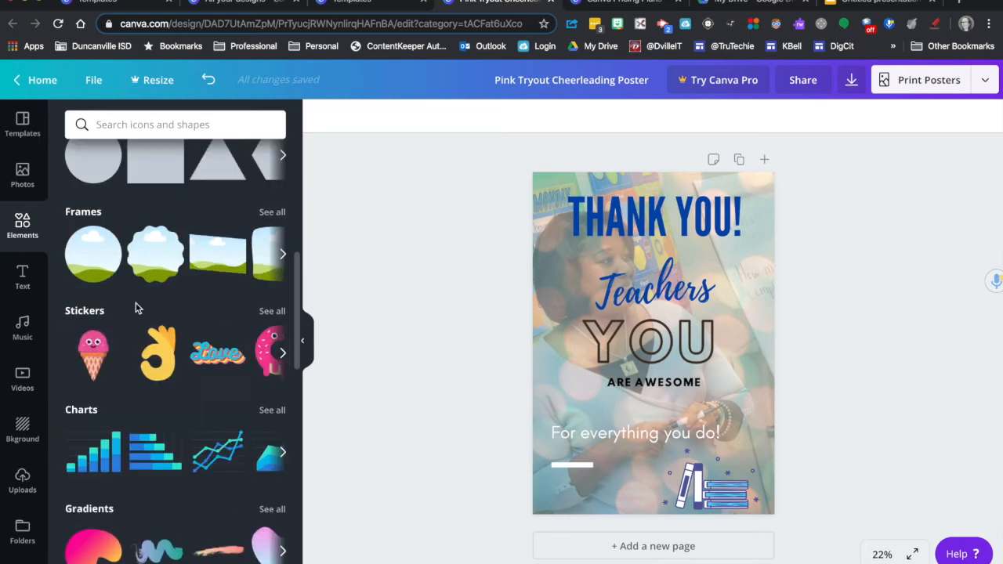
{"action": "scroll", "coordinate": [136, 307], "scroll_direction": "down", "scroll_amount": 3}
{"action": "scroll", "coordinate": [181, 295], "scroll_direction": "up", "scroll_amount": 3}
{"action": "scroll", "coordinate": [181, 295], "scroll_direction": "down", "scroll_amount": 1}
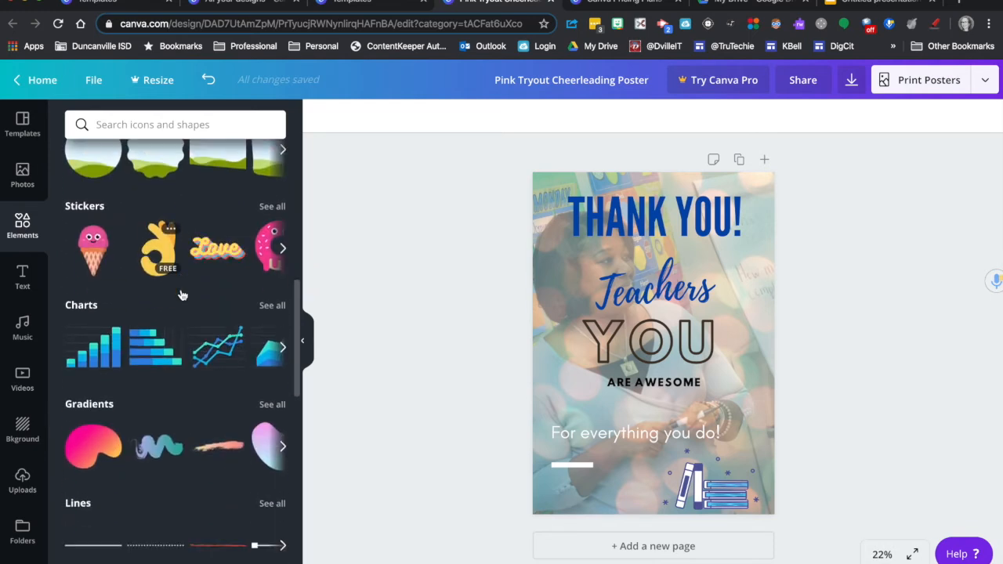
{"action": "left_click", "coordinate": [283, 247]}
{"action": "left_click", "coordinate": [283, 248]}
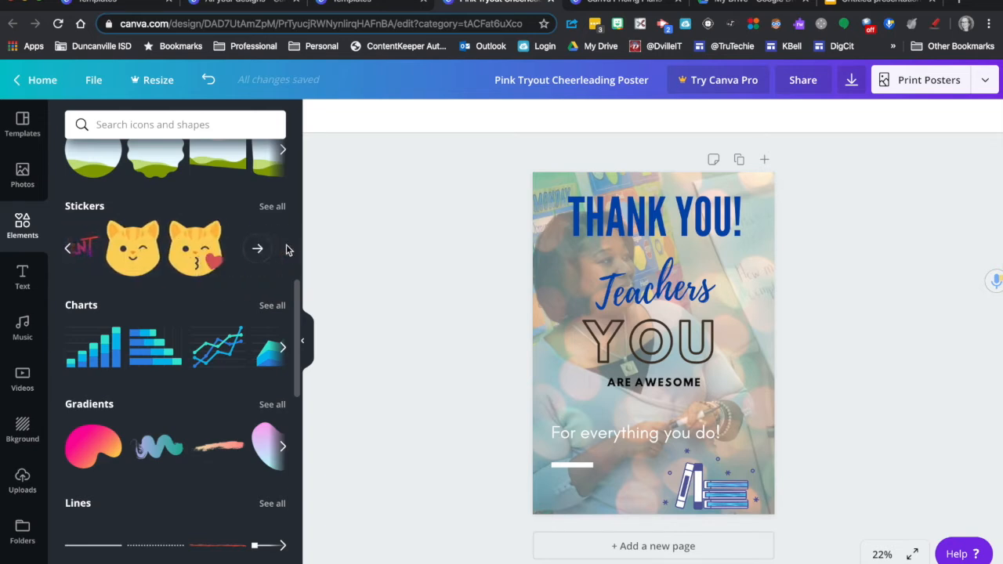
{"action": "left_click", "coordinate": [259, 248]}
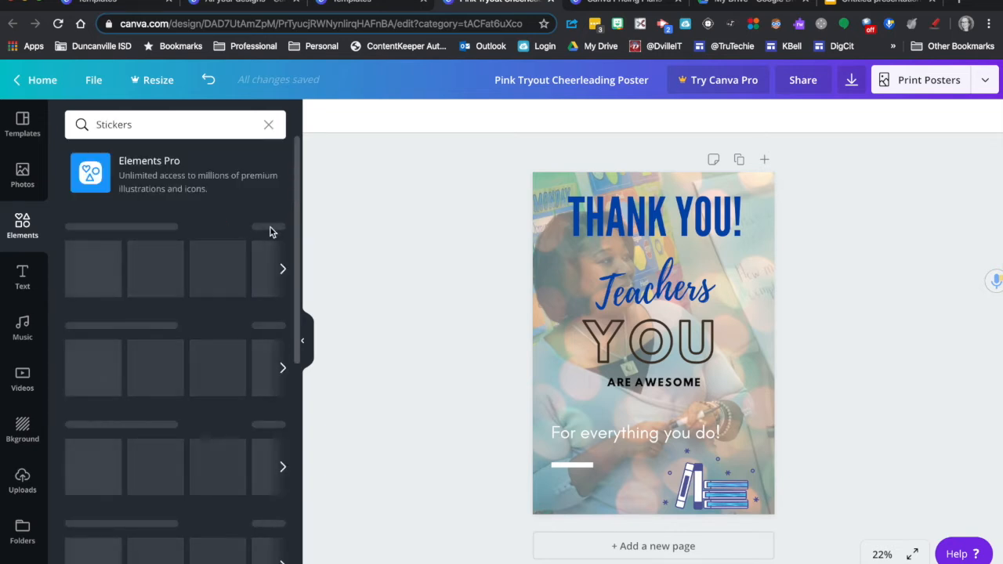
Step: Add the yellow laughing smiley from the Social Media stickers, shrink it and place it in the poster's lower-left corner over the white bar
{"action": "scroll", "coordinate": [222, 362], "scroll_direction": "down", "scroll_amount": 1}
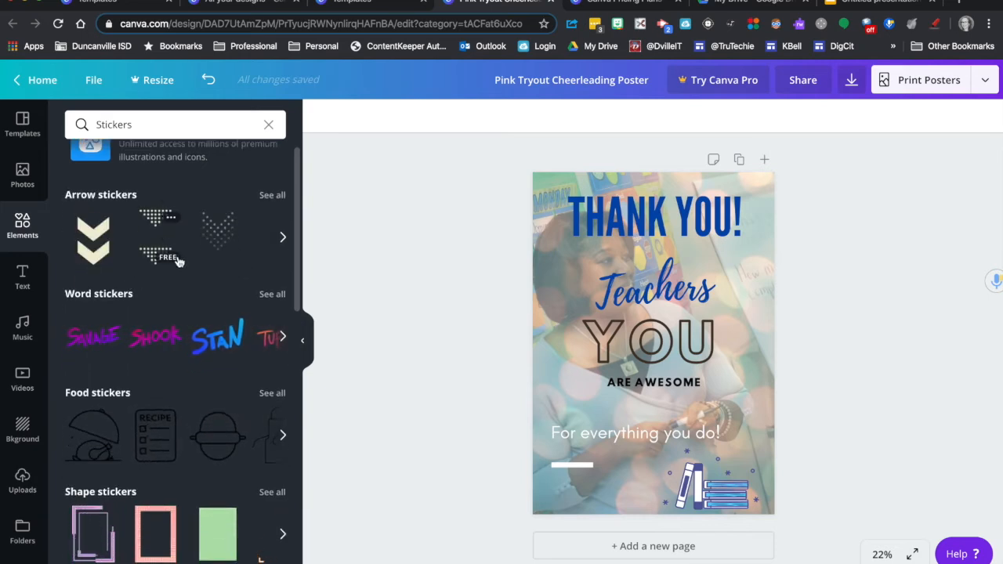
{"action": "scroll", "coordinate": [188, 340], "scroll_direction": "down", "scroll_amount": 2}
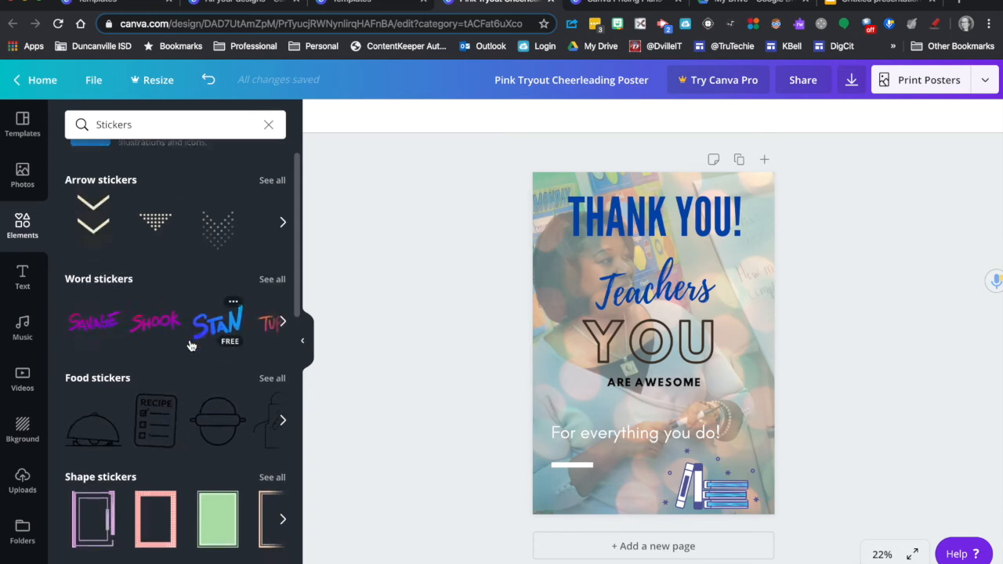
{"action": "scroll", "coordinate": [191, 346], "scroll_direction": "down", "scroll_amount": 5}
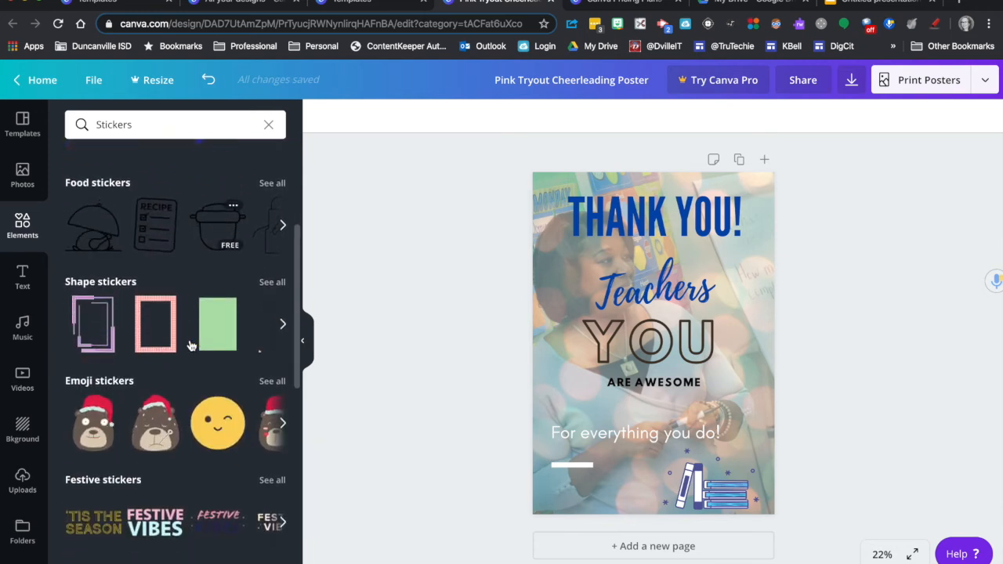
{"action": "scroll", "coordinate": [190, 345], "scroll_direction": "down", "scroll_amount": 3}
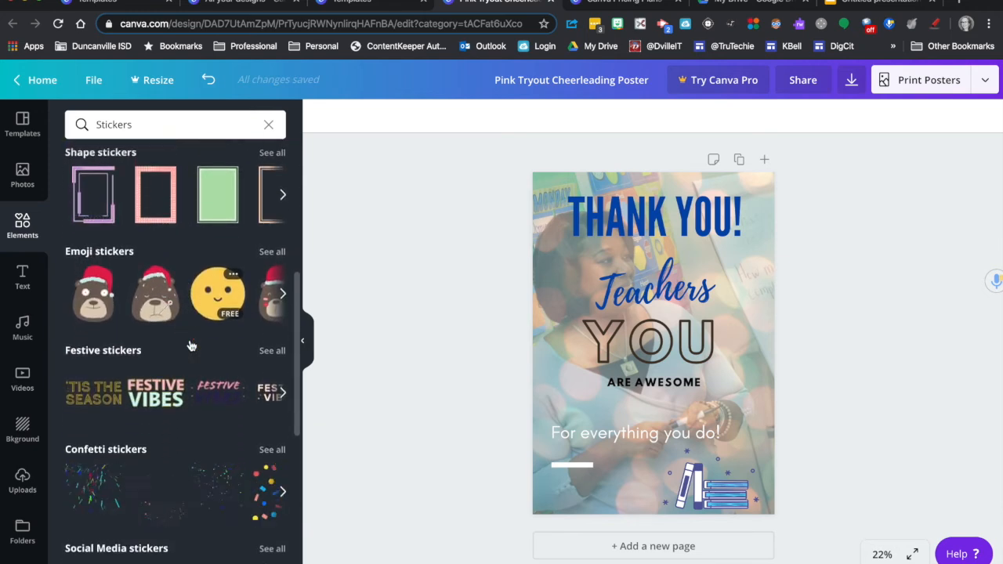
{"action": "scroll", "coordinate": [190, 345], "scroll_direction": "up", "scroll_amount": 2}
{"action": "scroll", "coordinate": [191, 346], "scroll_direction": "down", "scroll_amount": 3}
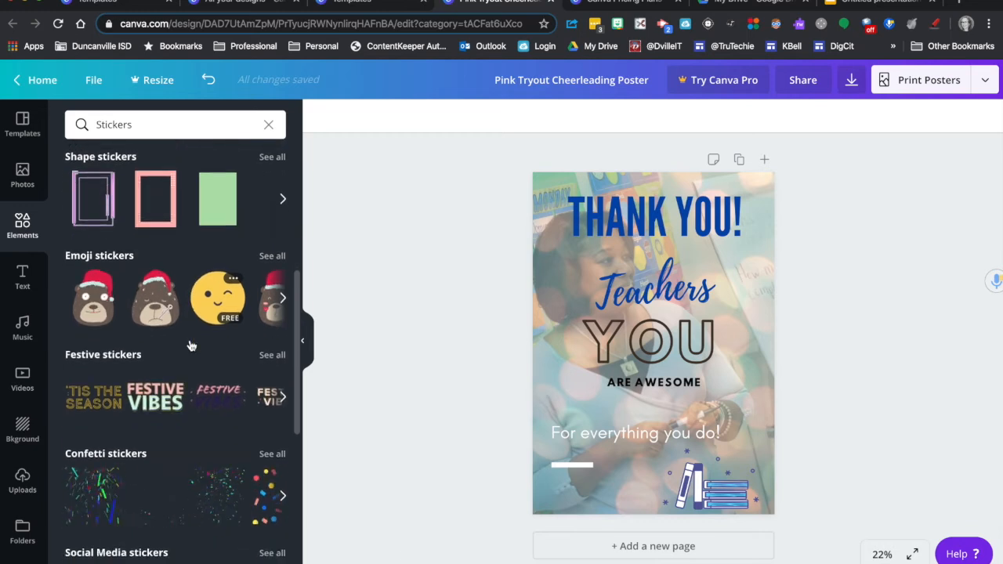
{"action": "scroll", "coordinate": [191, 346], "scroll_direction": "down", "scroll_amount": 2}
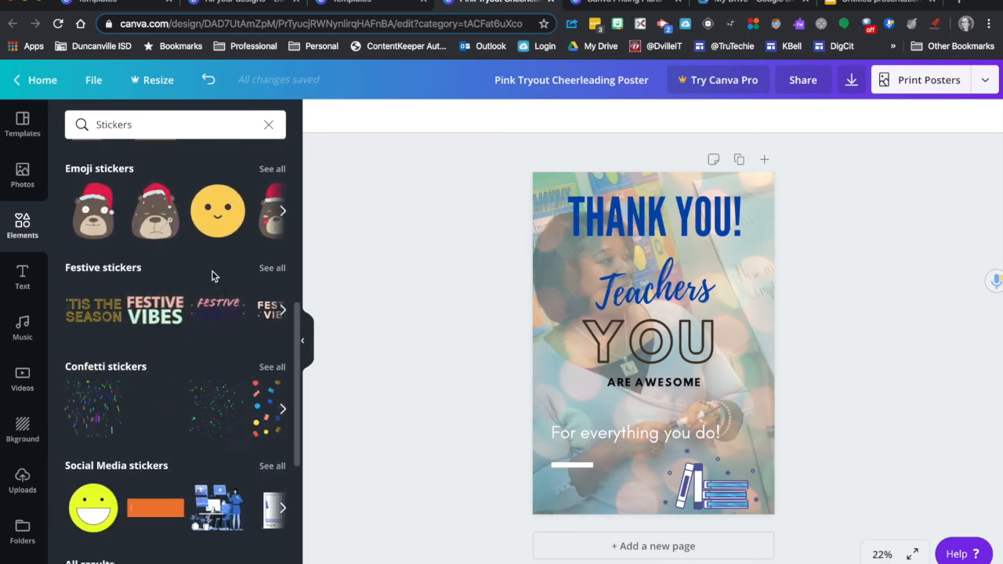
{"action": "scroll", "coordinate": [120, 477], "scroll_direction": "down", "scroll_amount": 4}
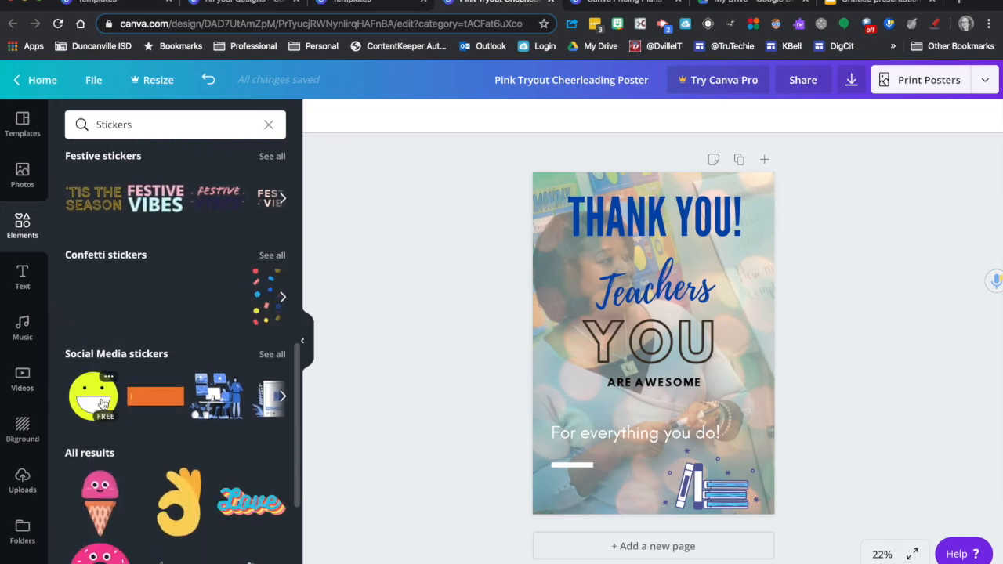
{"action": "left_click", "coordinate": [99, 403]}
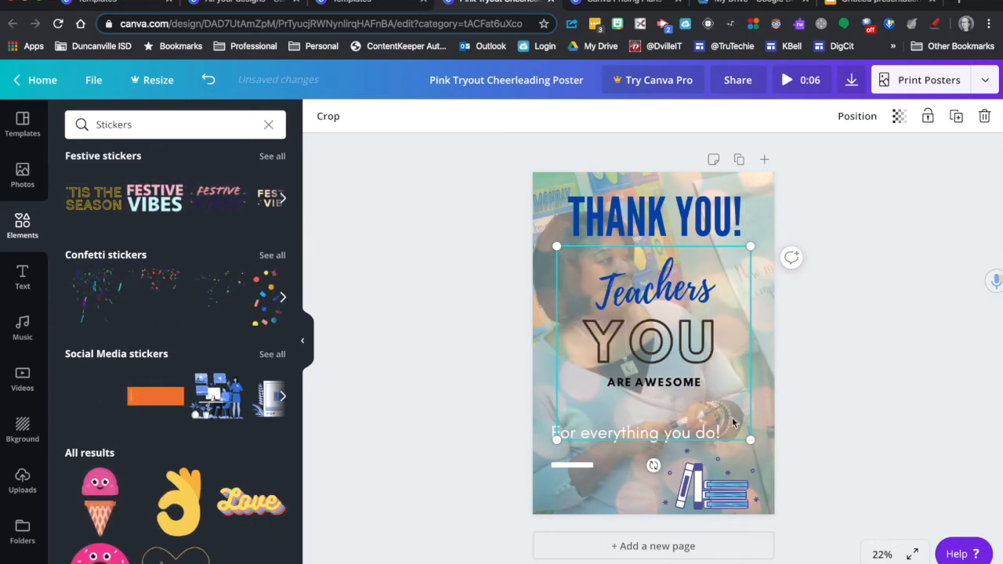
{"action": "left_click_drag", "start_coordinate": [688, 391], "coordinate": [559, 471]}
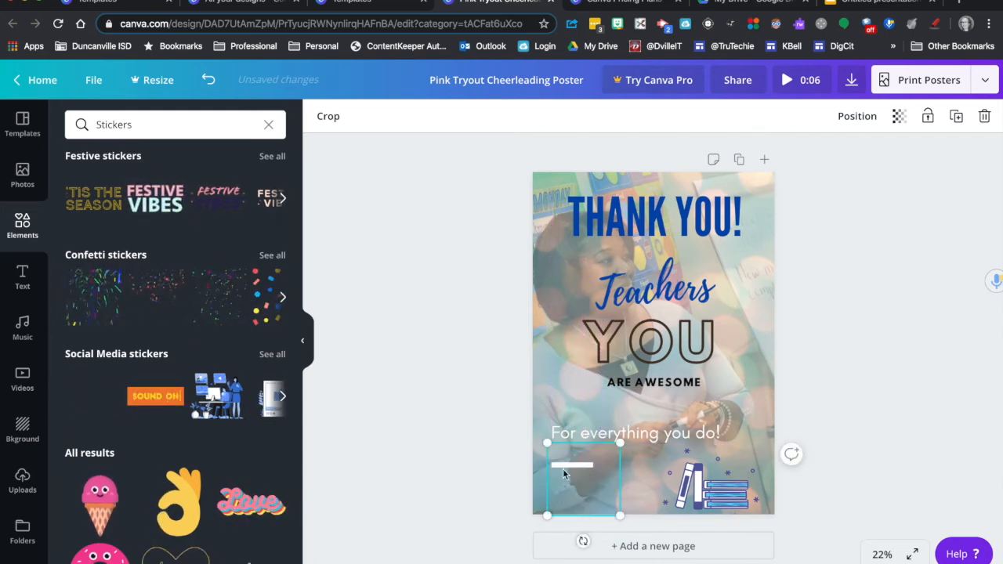
{"action": "left_click_drag", "start_coordinate": [621, 517], "coordinate": [583, 483]}
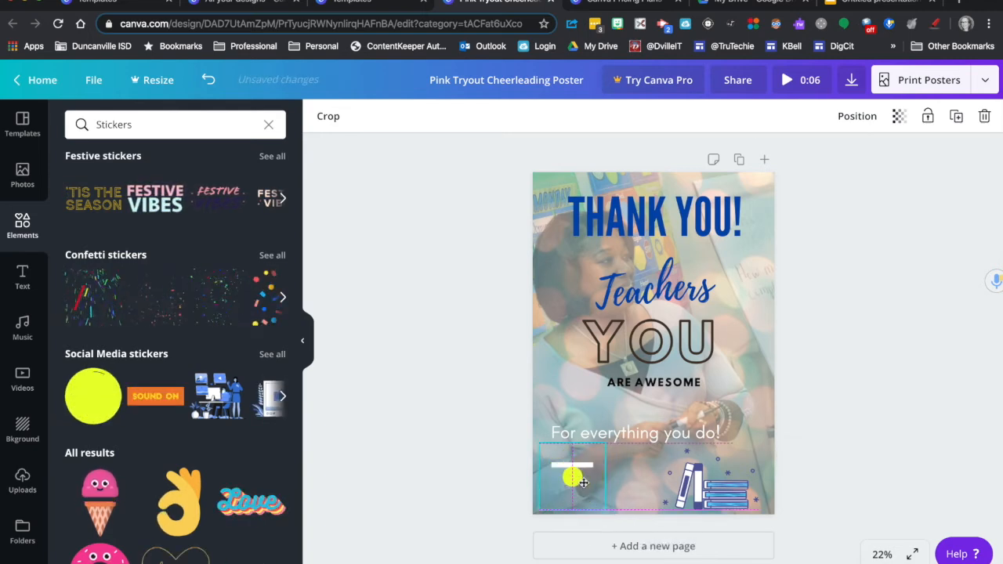
{"action": "left_click", "coordinate": [471, 427]}
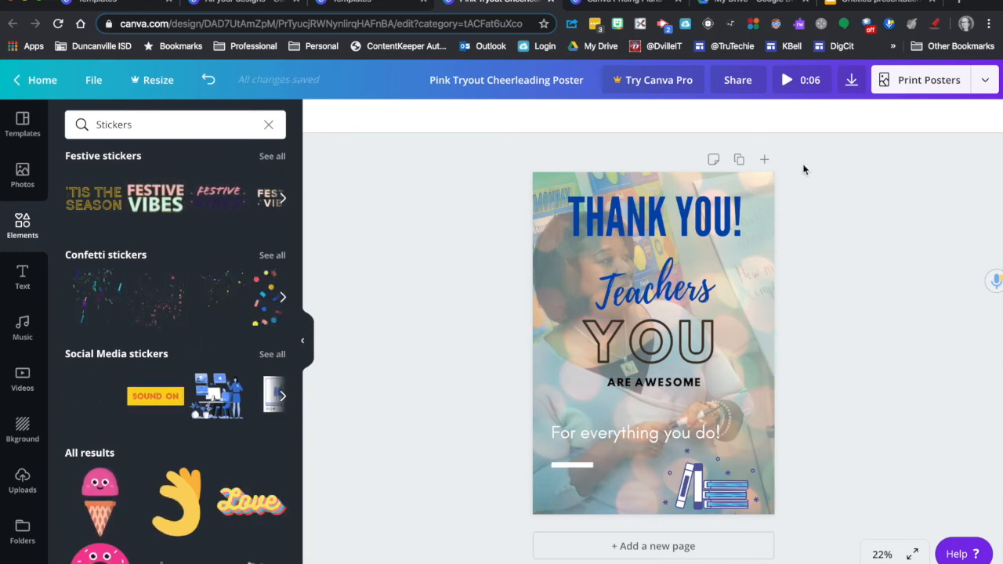
Step: Download the poster as a GIF to the Desktop as "Pink Tryout Cheerleading Poster" and dismiss the Canva Pro offer
{"action": "left_click", "coordinate": [852, 82]}
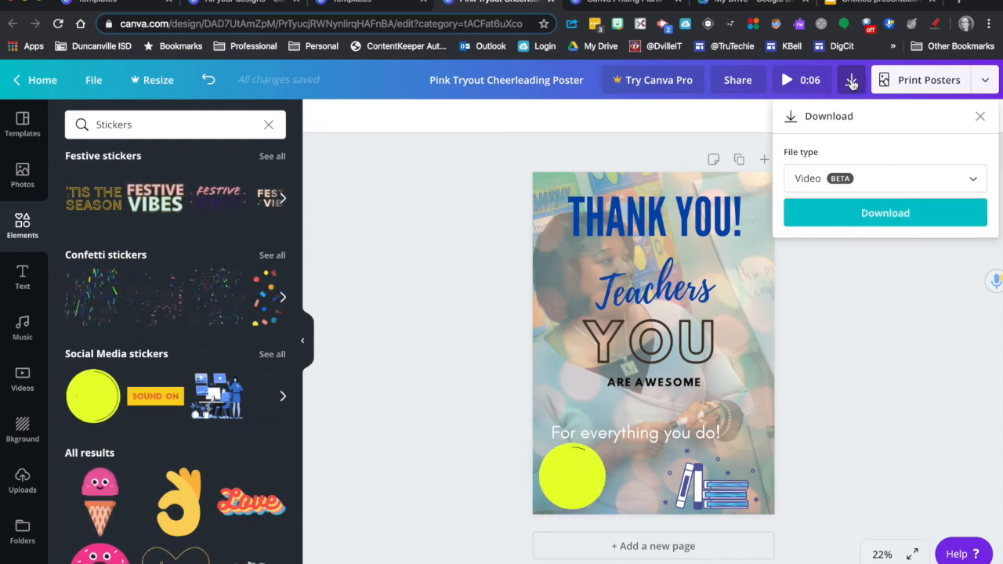
{"action": "left_click", "coordinate": [889, 184]}
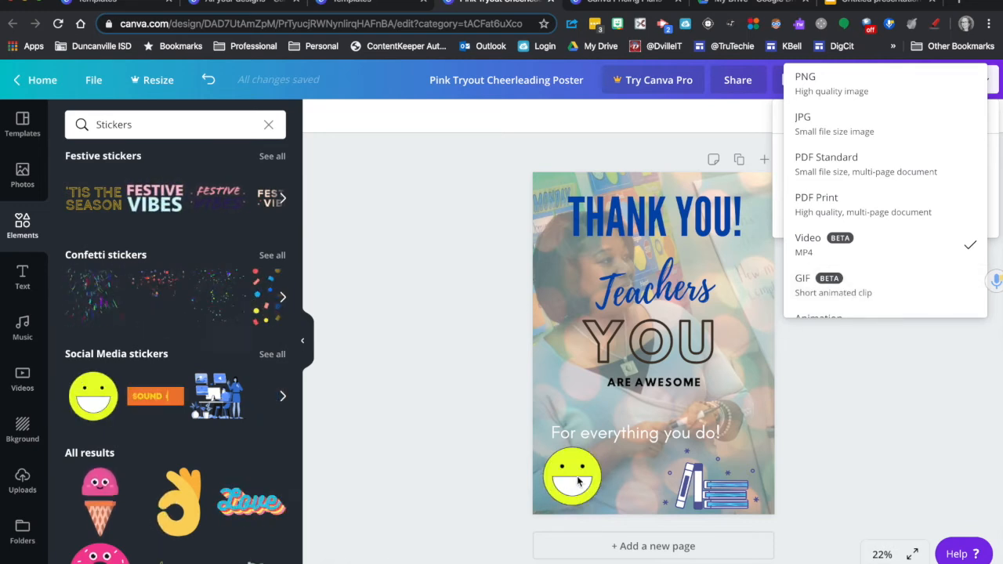
{"action": "left_click", "coordinate": [853, 285]}
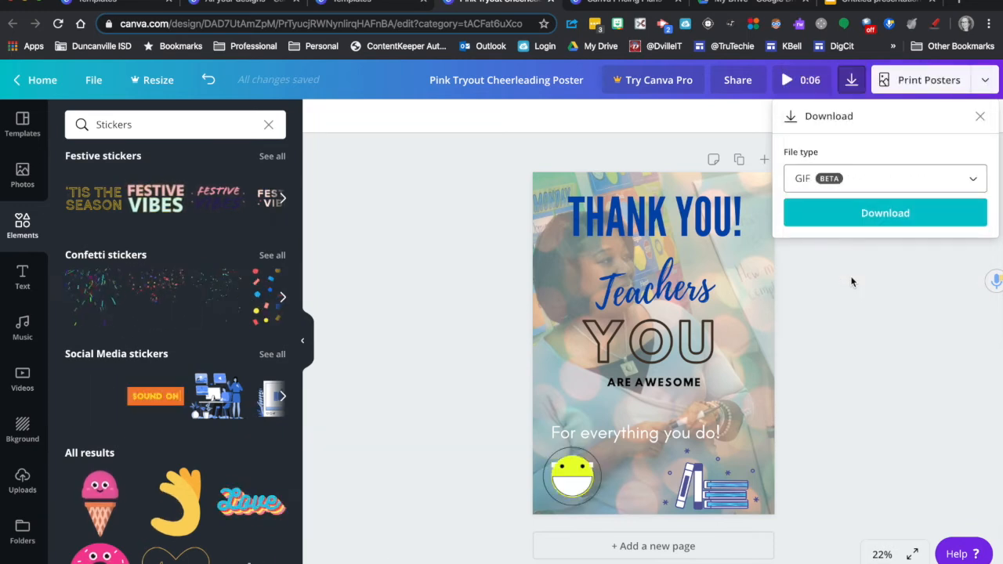
{"action": "left_click", "coordinate": [855, 214]}
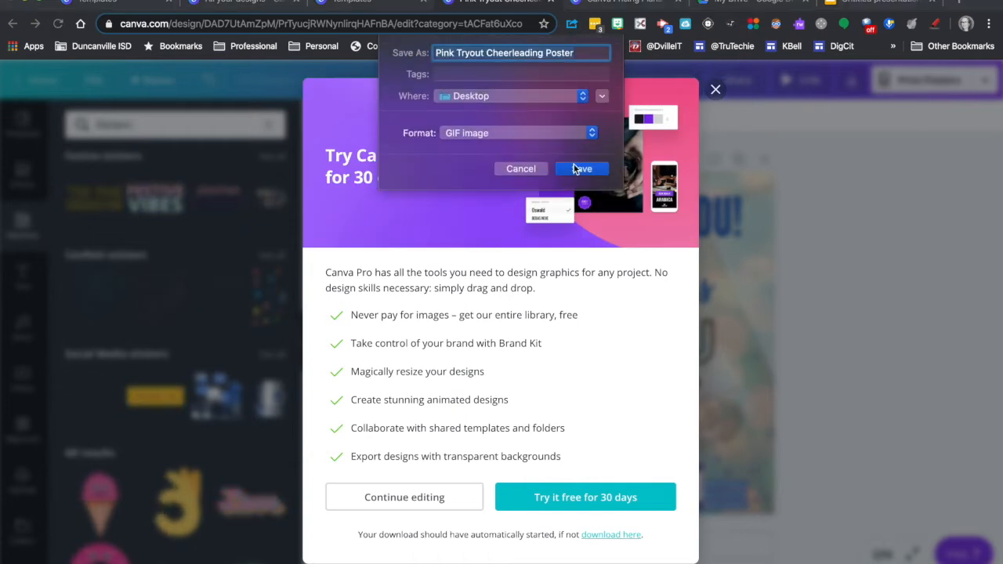
{"action": "left_click", "coordinate": [576, 170]}
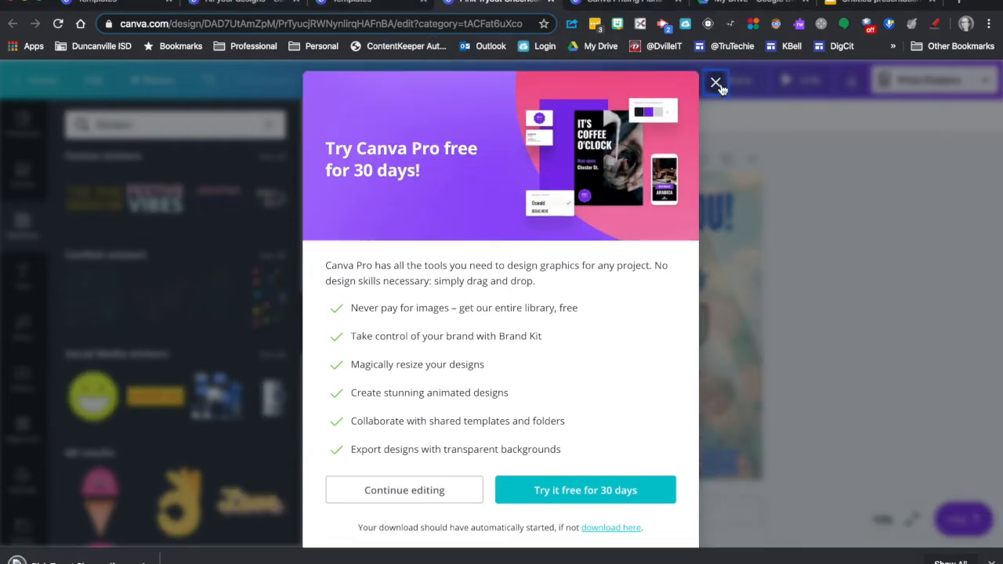
{"action": "left_click", "coordinate": [718, 90]}
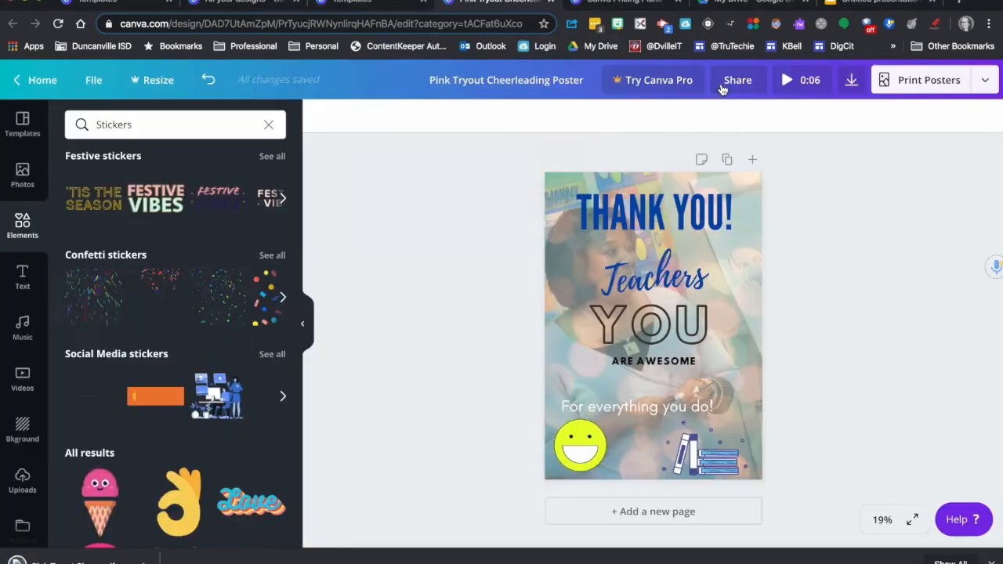
Step: Set the poster's download file type to JPG
{"action": "left_click", "coordinate": [853, 81]}
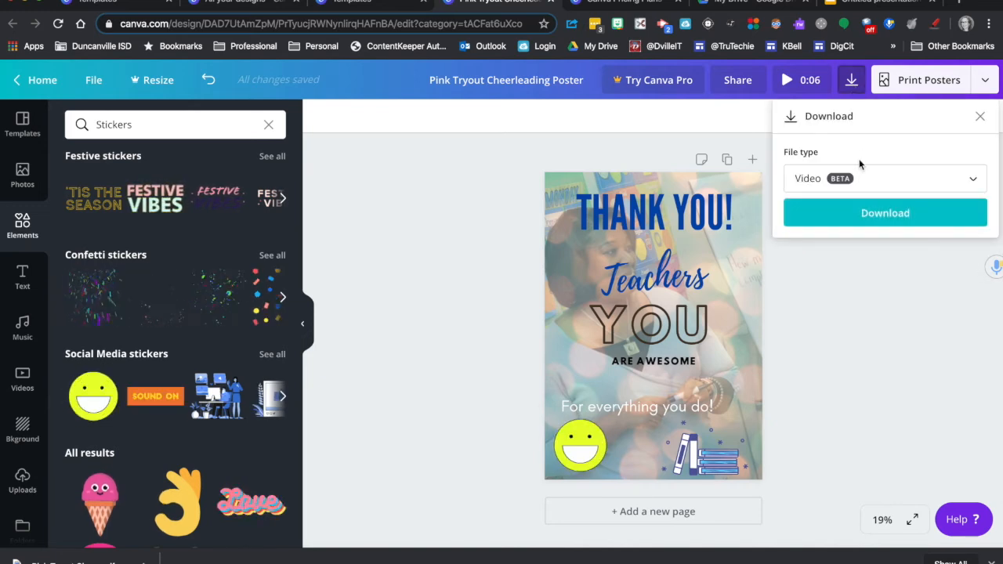
{"action": "left_click", "coordinate": [851, 179]}
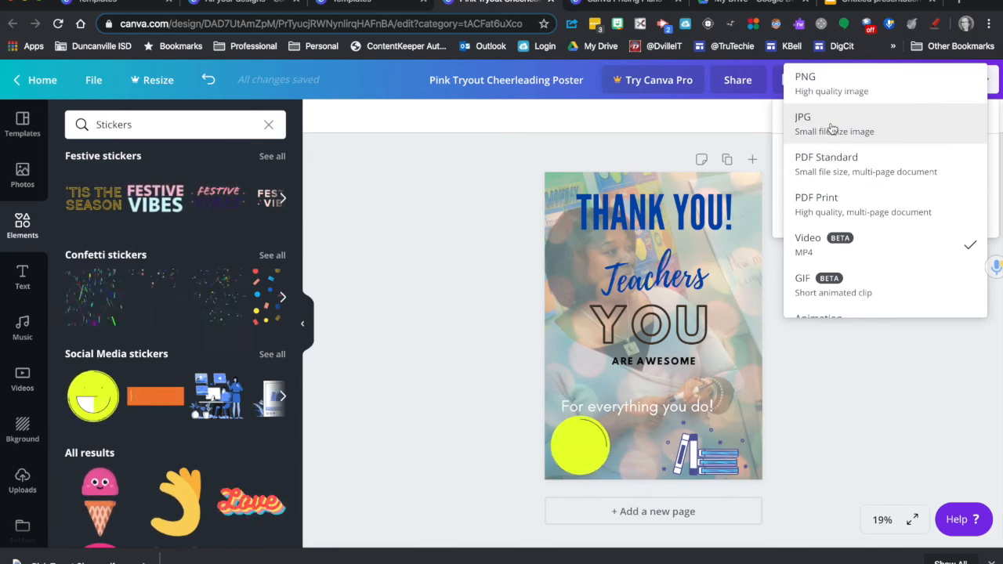
{"action": "left_click", "coordinate": [832, 129]}
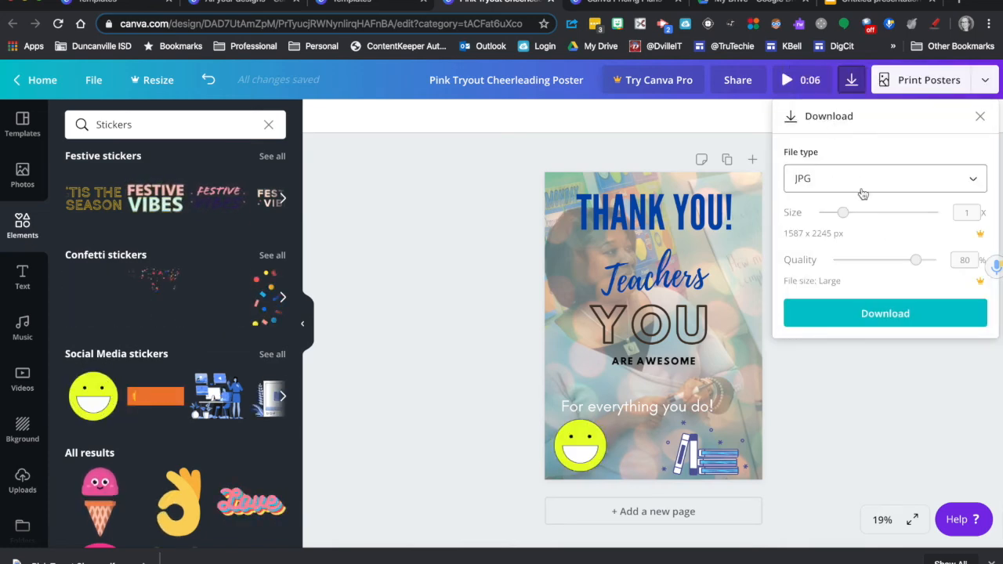
Step: Download the poster as a JPG, save it to the Desktop as "Pink Tryout Cheerleading Poster" and dismiss the Canva Pro offer
{"action": "left_click", "coordinate": [874, 316]}
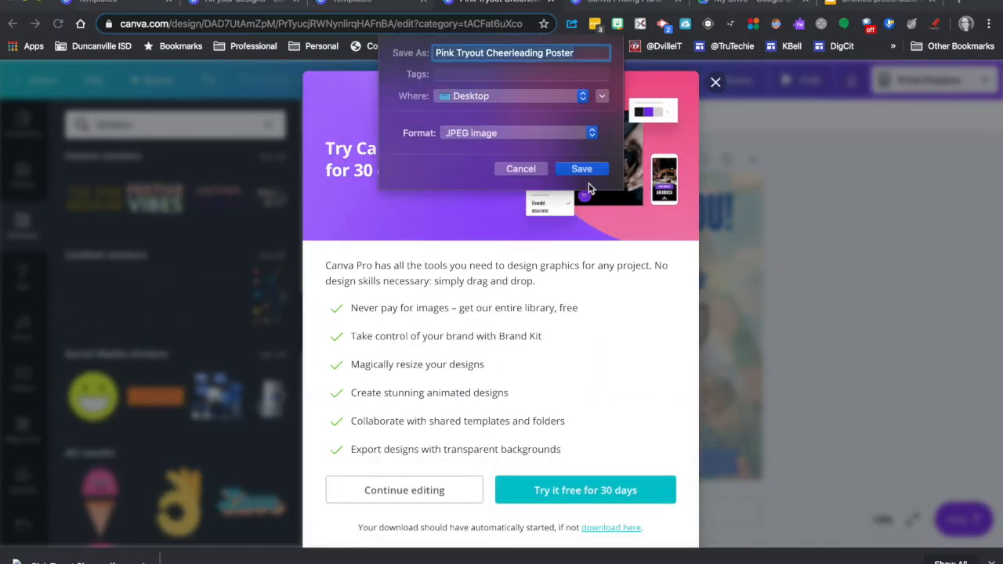
{"action": "left_click", "coordinate": [585, 170]}
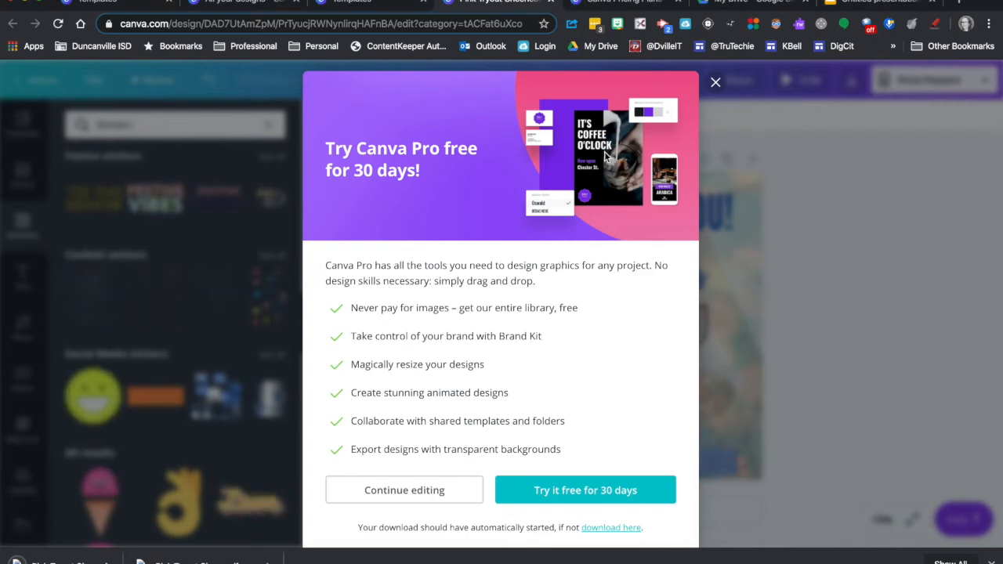
{"action": "left_click", "coordinate": [716, 83]}
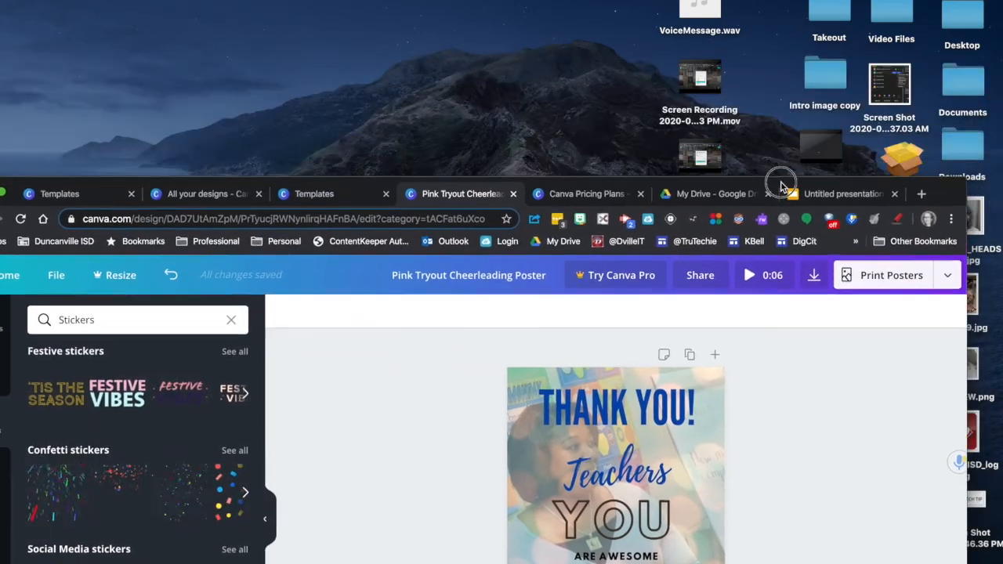
{"action": "left_click_drag", "start_coordinate": [786, 195], "coordinate": [779, 12]}
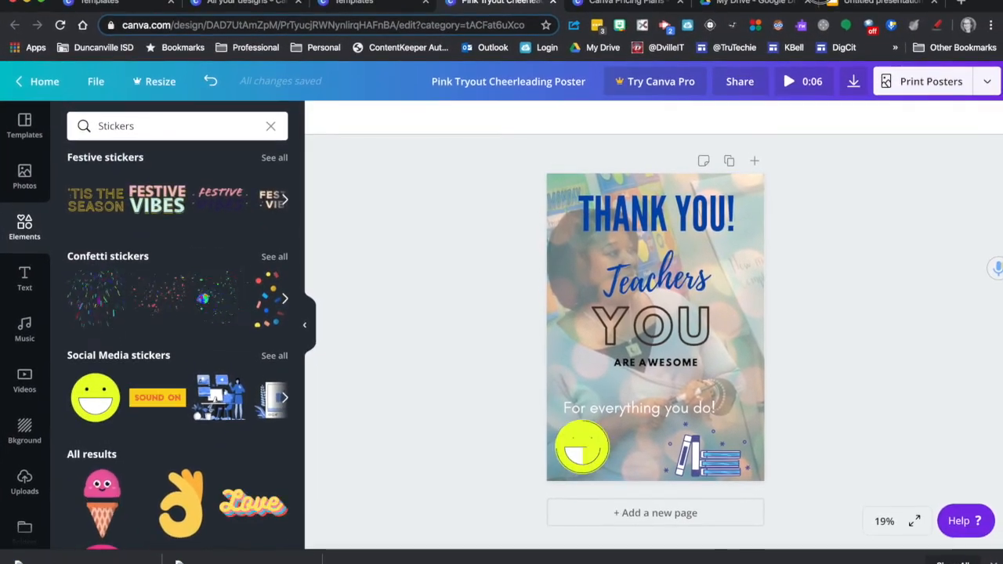
Step: Switch to the untitled Google Slides presentation and insert "Pink Tryout Cheerleading Poster.gif" from the Desktop onto the blank slide
{"action": "left_click", "coordinate": [876, 6]}
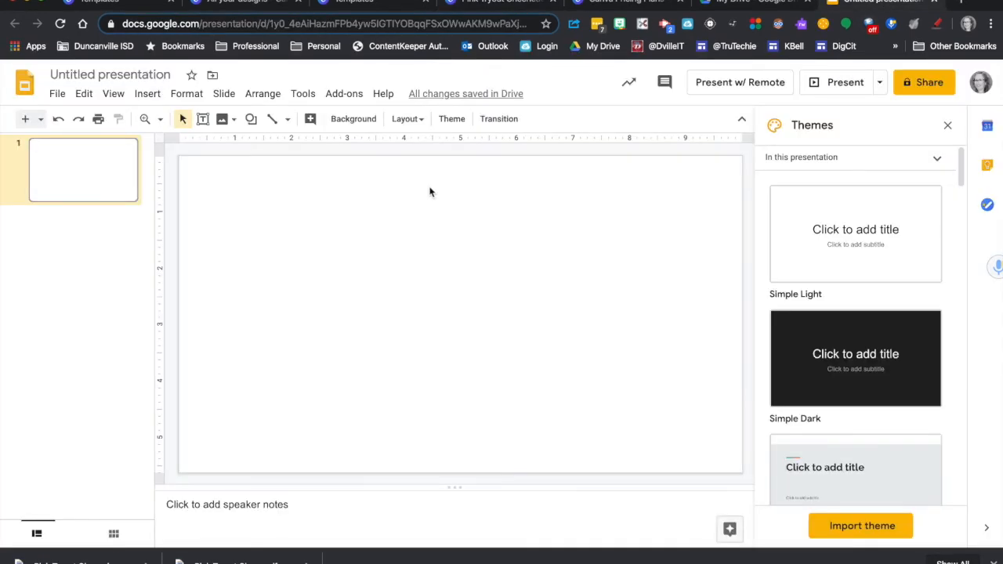
{"action": "left_click", "coordinate": [146, 96]}
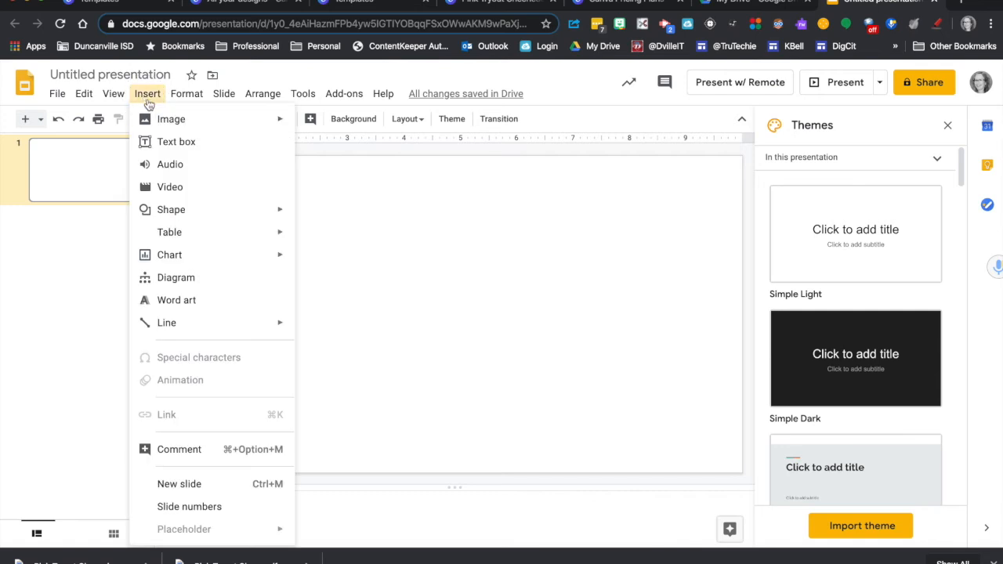
{"action": "mouse_move", "coordinate": [224, 128]}
{"action": "left_click", "coordinate": [333, 127]}
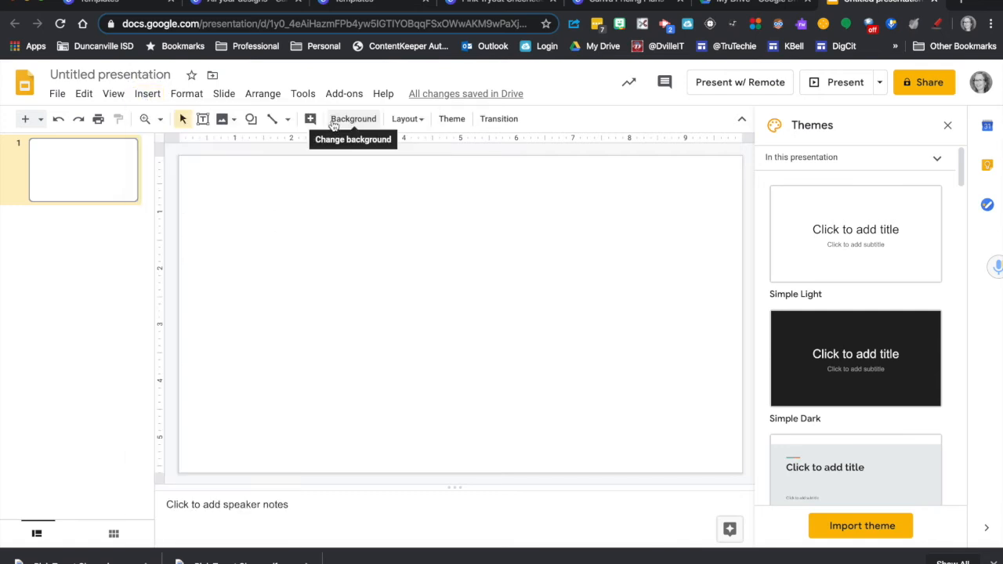
{"action": "left_click", "coordinate": [316, 102]}
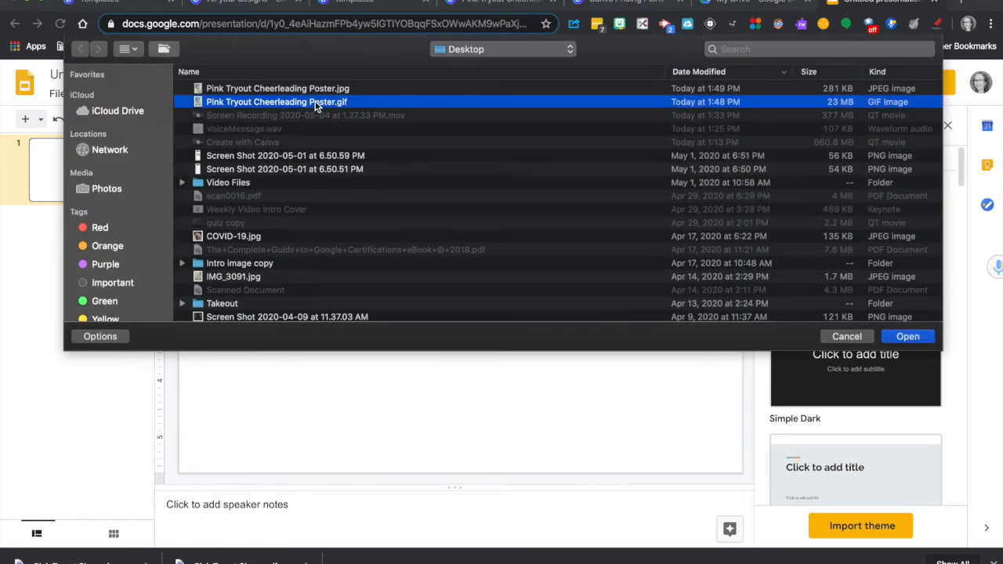
{"action": "left_click", "coordinate": [907, 339]}
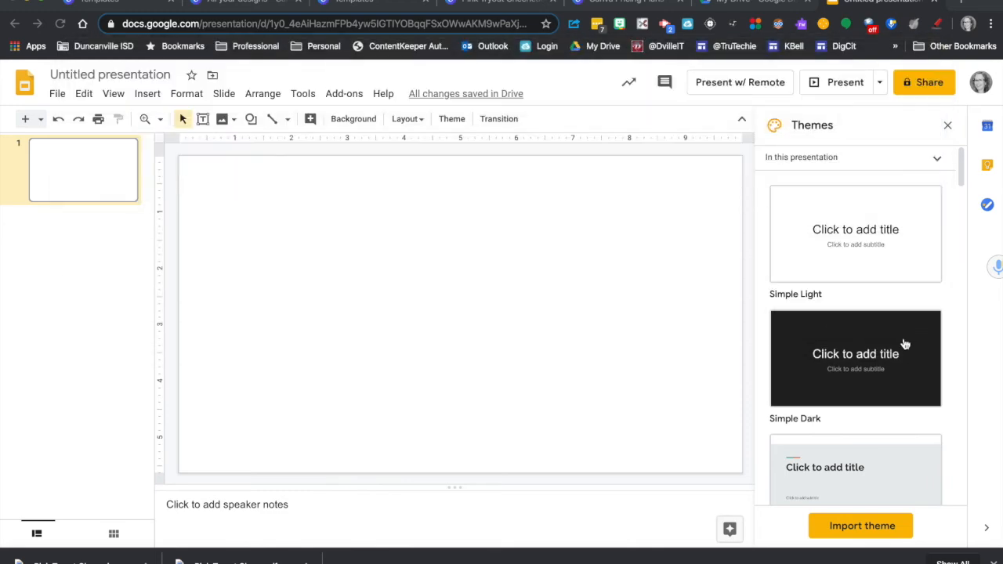
Step: Insert "Pink Tryout Cheerleading Poster.jpg" from the Desktop onto the same slide, placed beside the GIF version, and deselect it
{"action": "left_click", "coordinate": [186, 94]}
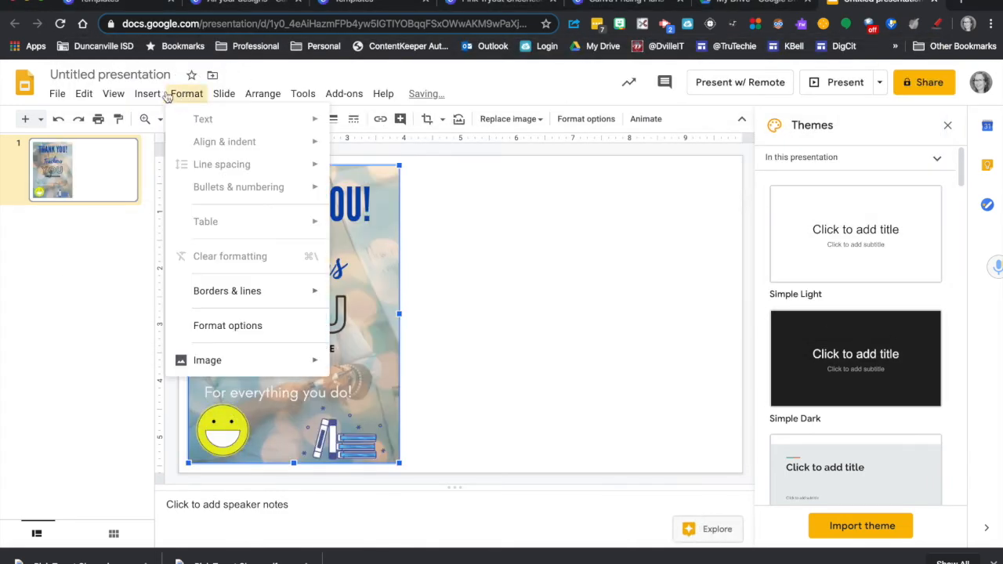
{"action": "left_click", "coordinate": [146, 94]}
{"action": "left_click", "coordinate": [147, 94]}
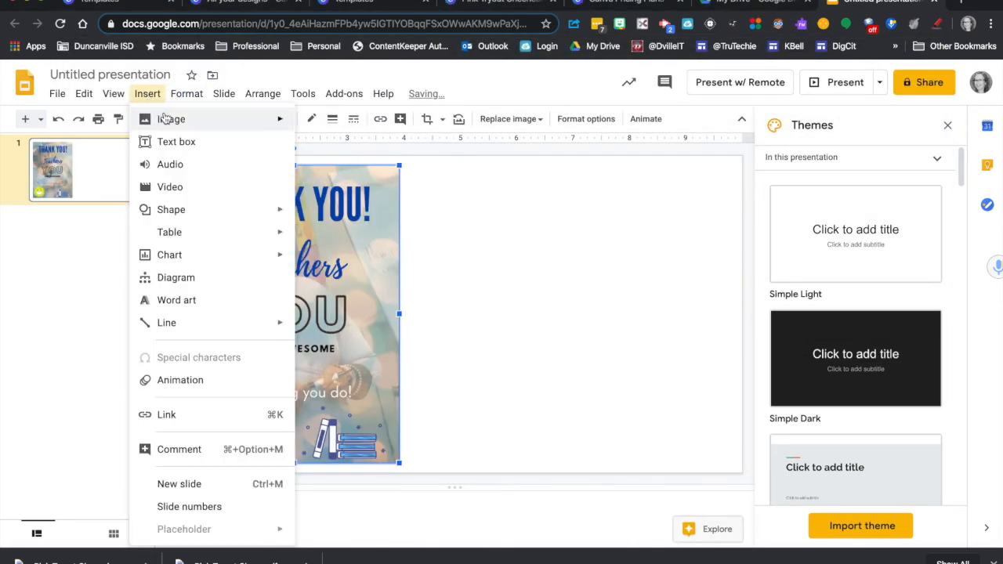
{"action": "mouse_move", "coordinate": [163, 119]}
{"action": "left_click", "coordinate": [346, 125]}
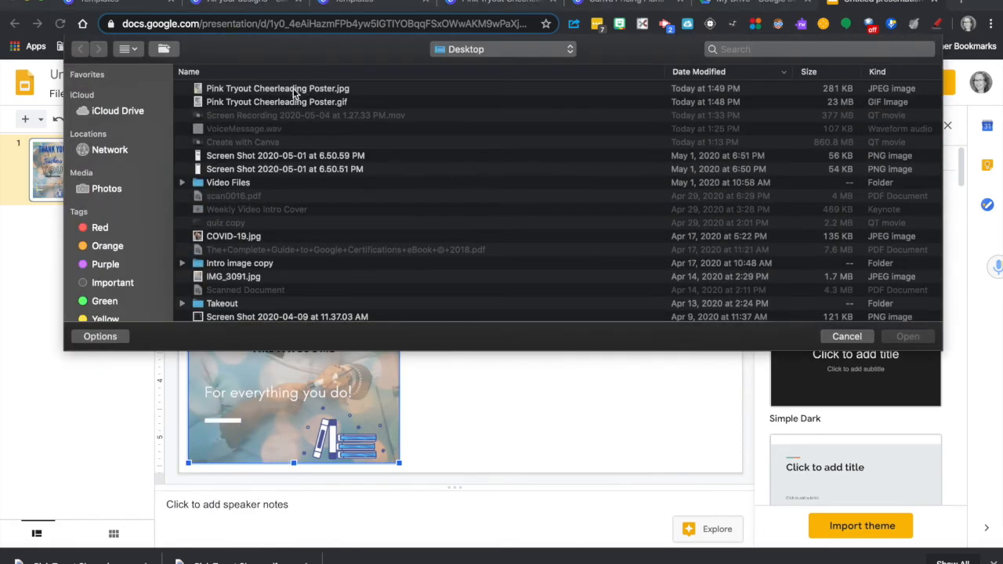
{"action": "left_click", "coordinate": [295, 92]}
{"action": "left_click", "coordinate": [907, 342]}
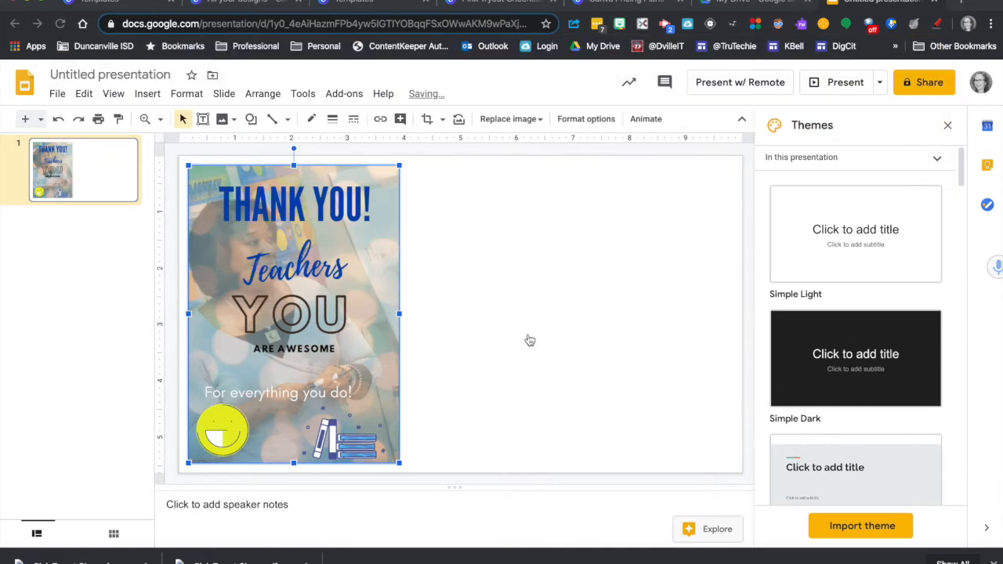
{"action": "left_click", "coordinate": [669, 354]}
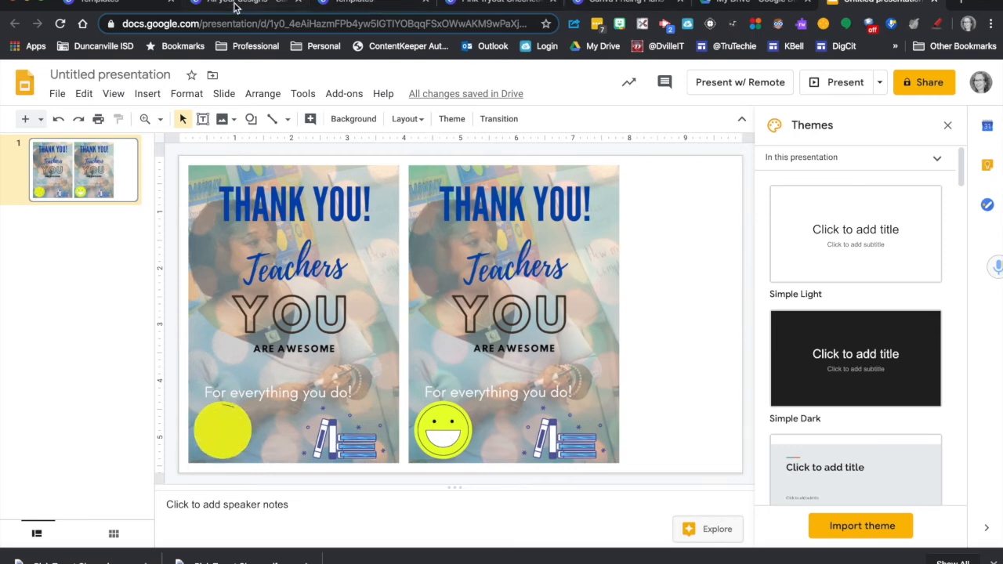
Step: Switch back to the poster in Canva, look through the design resource categories and view the uploaded images
{"action": "left_click", "coordinate": [464, 6]}
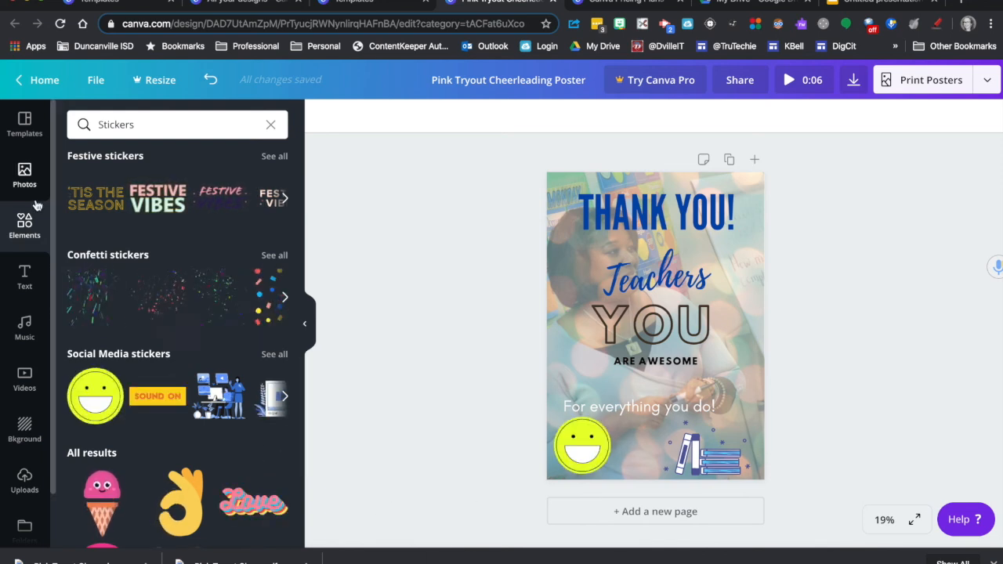
{"action": "scroll", "coordinate": [11, 281], "scroll_direction": "down", "scroll_amount": 1}
{"action": "scroll", "coordinate": [11, 280], "scroll_direction": "down", "scroll_amount": 1}
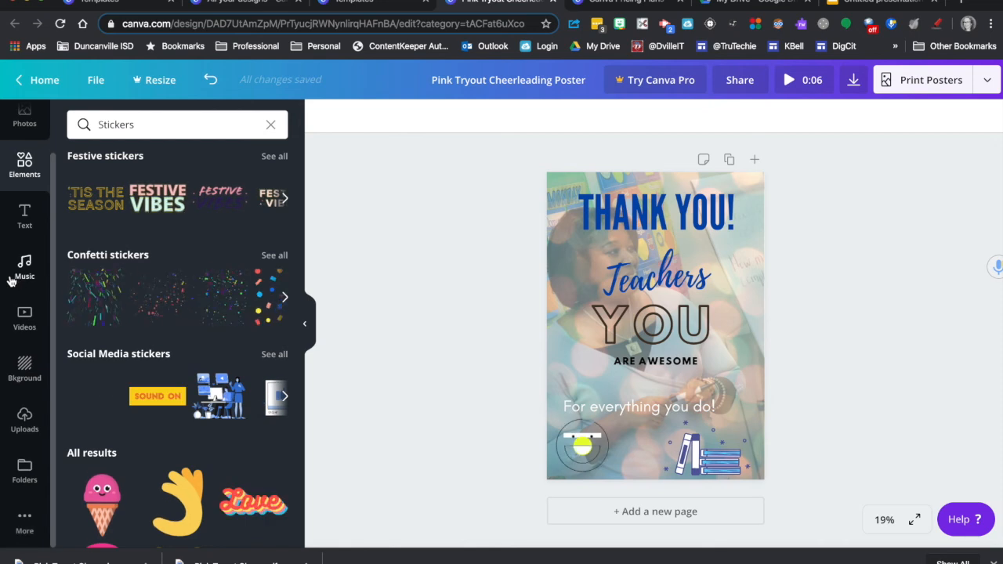
{"action": "scroll", "coordinate": [11, 281], "scroll_direction": "up", "scroll_amount": 1}
{"action": "scroll", "coordinate": [11, 280], "scroll_direction": "down", "scroll_amount": 1}
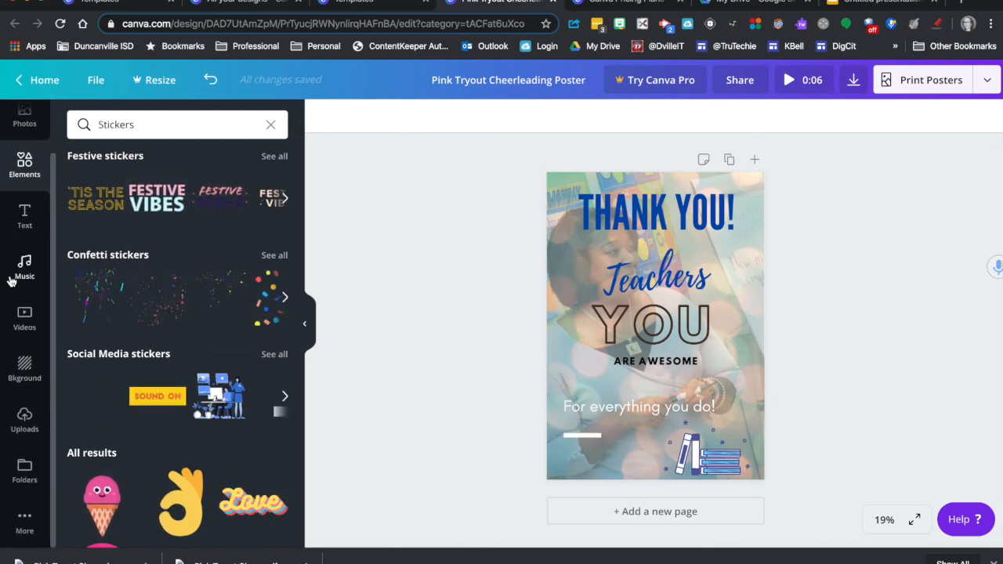
{"action": "left_click", "coordinate": [29, 424]}
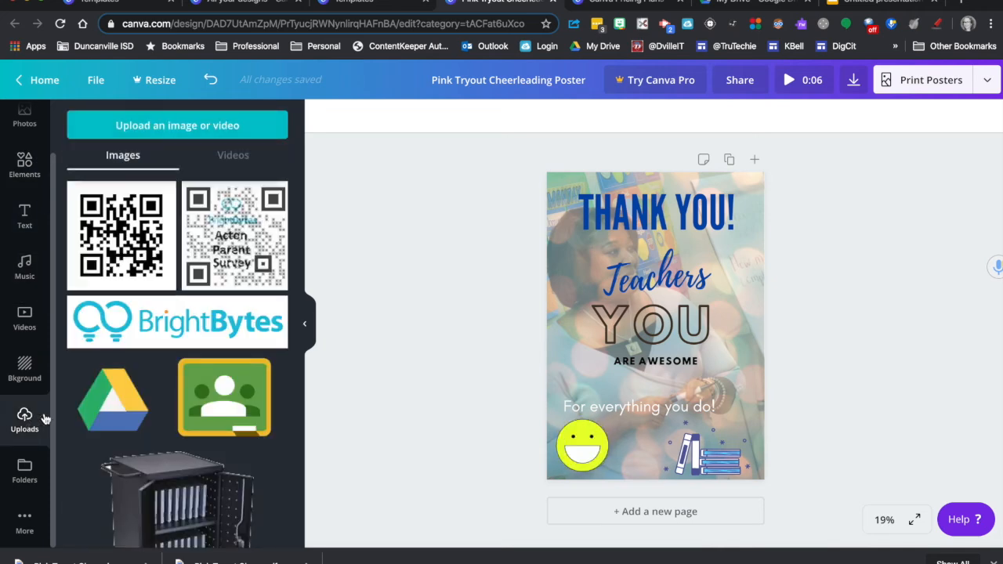
{"action": "scroll", "coordinate": [30, 141], "scroll_direction": "up", "scroll_amount": 2}
{"action": "left_click", "coordinate": [24, 223]}
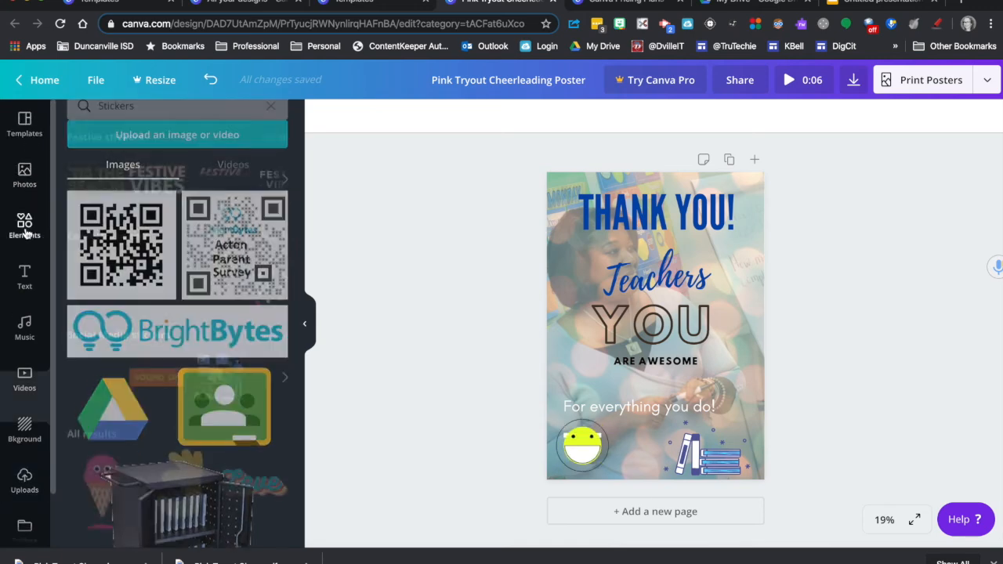
{"action": "left_click", "coordinate": [28, 489]}
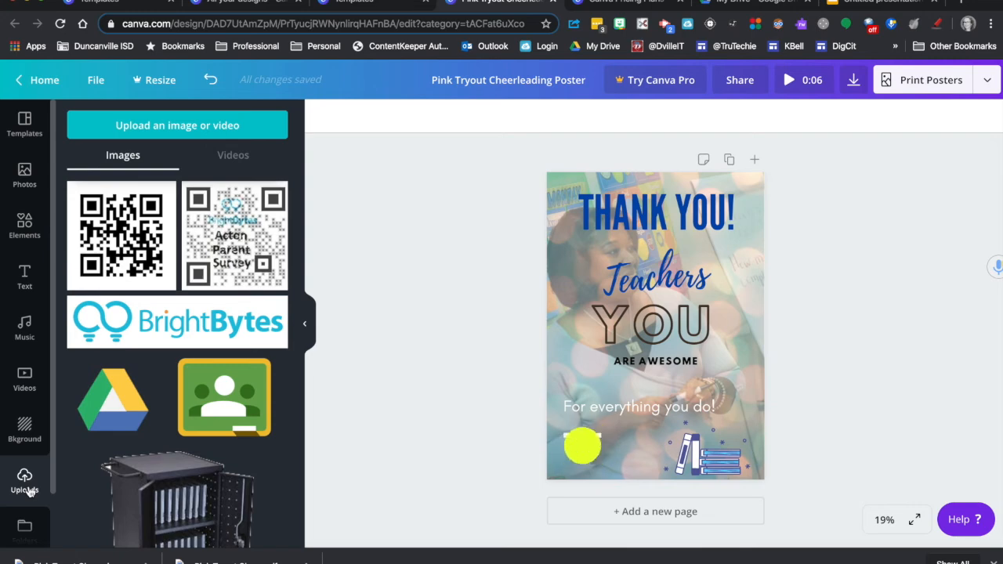
Step: Browse the backgrounds, add a second page to the design and set its background color to white
{"action": "left_click", "coordinate": [25, 429]}
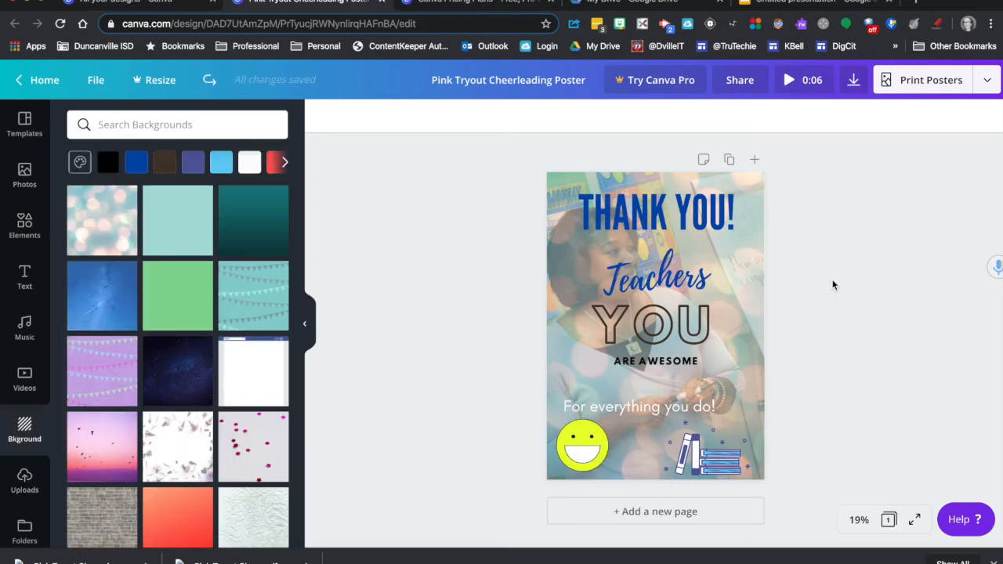
{"action": "left_click", "coordinate": [634, 512]}
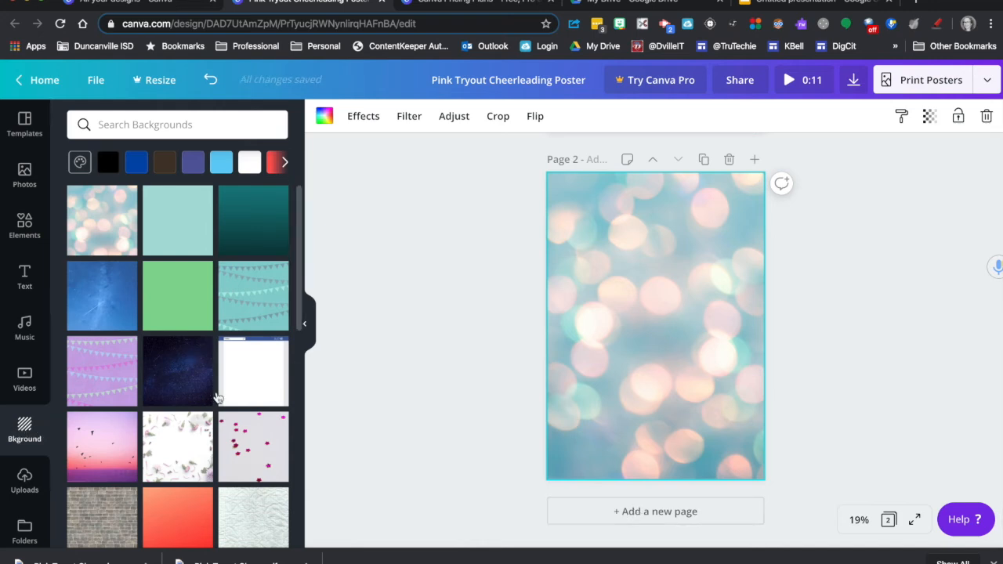
{"action": "left_click", "coordinate": [272, 398]}
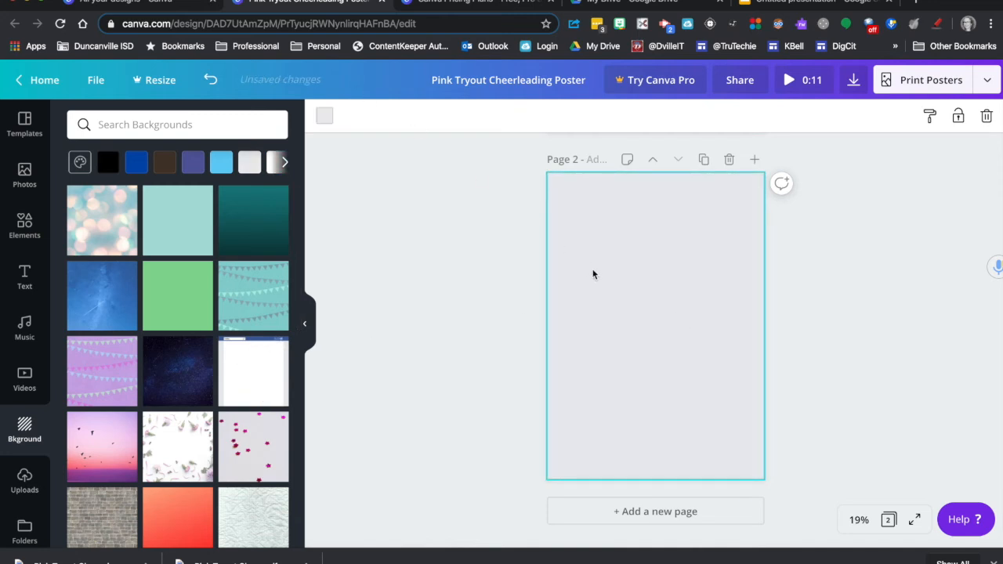
{"action": "left_click", "coordinate": [325, 117]}
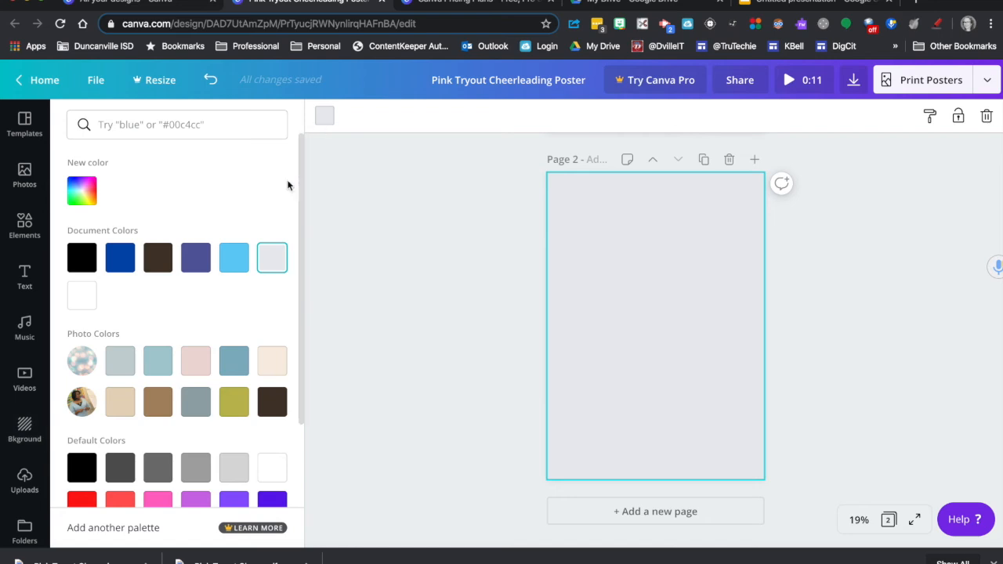
{"action": "left_click", "coordinate": [82, 300]}
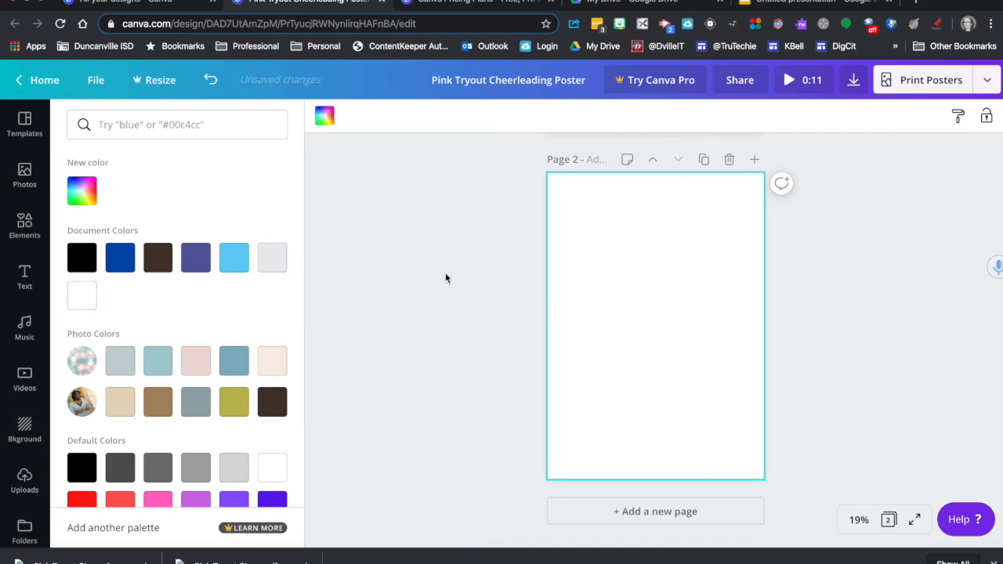
{"action": "left_click", "coordinate": [409, 277]}
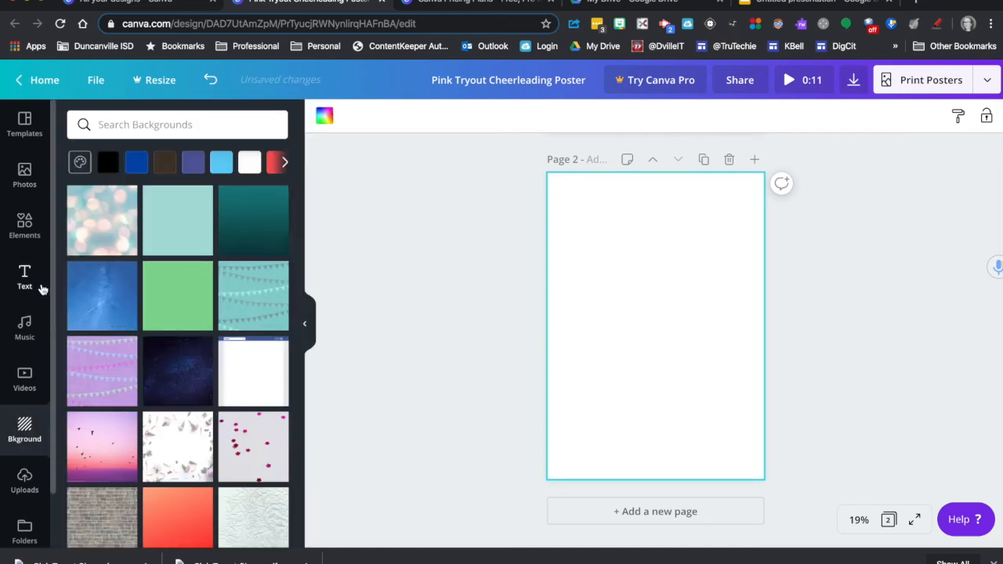
Step: Add the recently used rock photo to page 2, enlarge it to the page width and align it with the top edge
{"action": "left_click", "coordinate": [28, 177]}
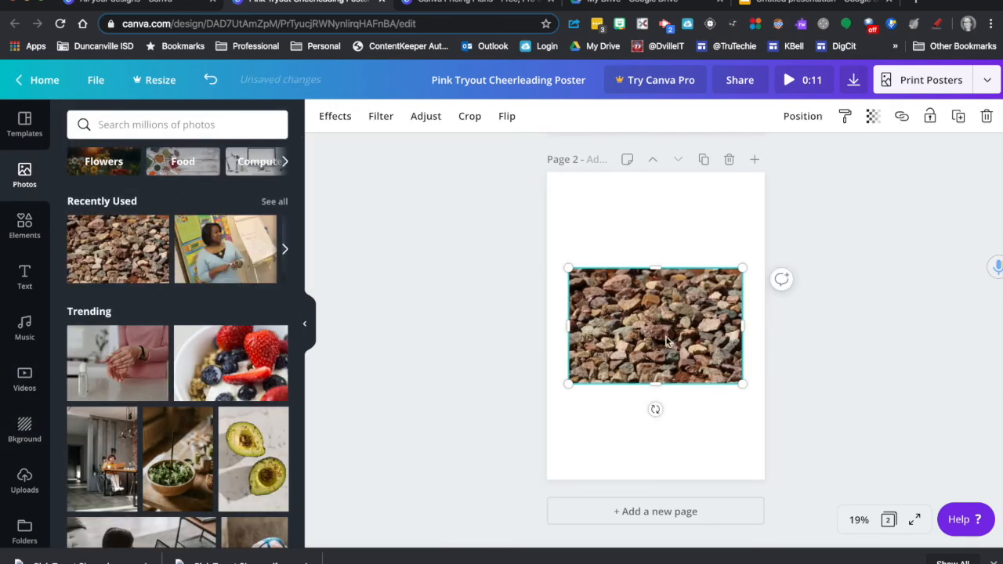
{"action": "left_click_drag", "start_coordinate": [566, 266], "coordinate": [521, 238]}
{"action": "left_click_drag", "start_coordinate": [642, 329], "coordinate": [699, 254]}
{"action": "left_click", "coordinate": [846, 296]}
{"action": "left_click", "coordinate": [821, 263]}
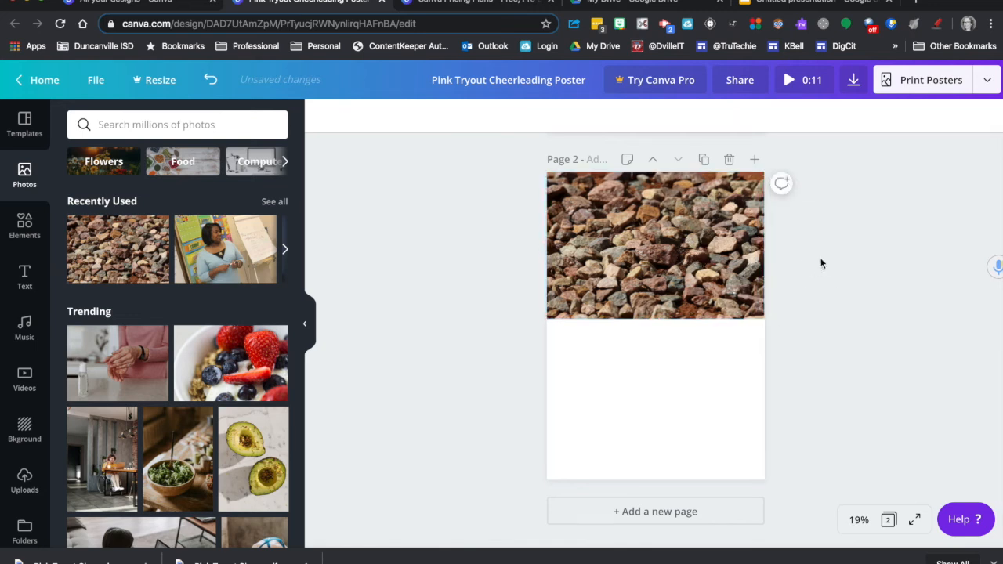
Step: Reduce the opacity of the rock photo on page 2 so that it looks faded, and deselect it
{"action": "left_click", "coordinate": [690, 225]}
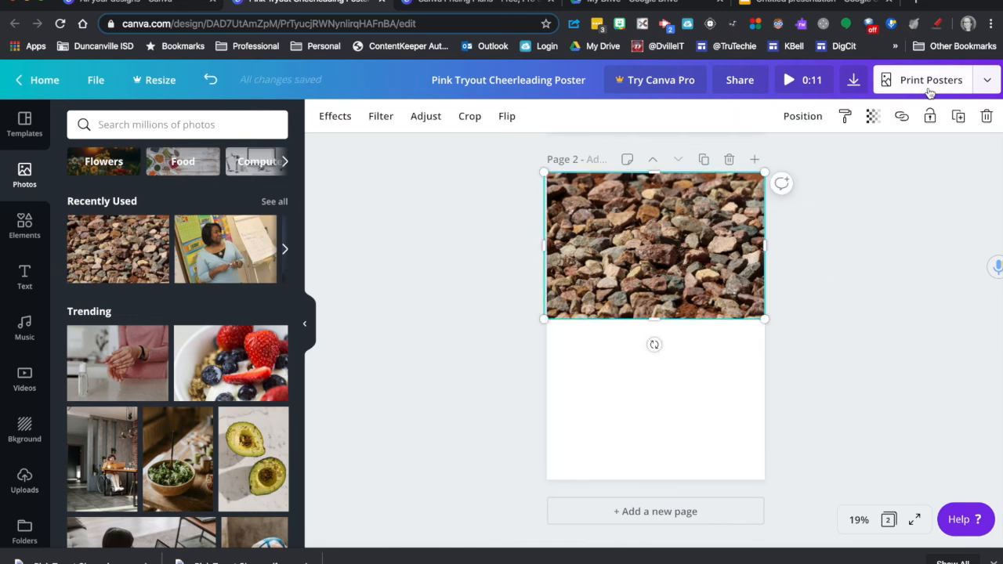
{"action": "left_click", "coordinate": [873, 116]}
{"action": "left_click_drag", "start_coordinate": [831, 155], "coordinate": [782, 163]}
{"action": "left_click", "coordinate": [707, 378]}
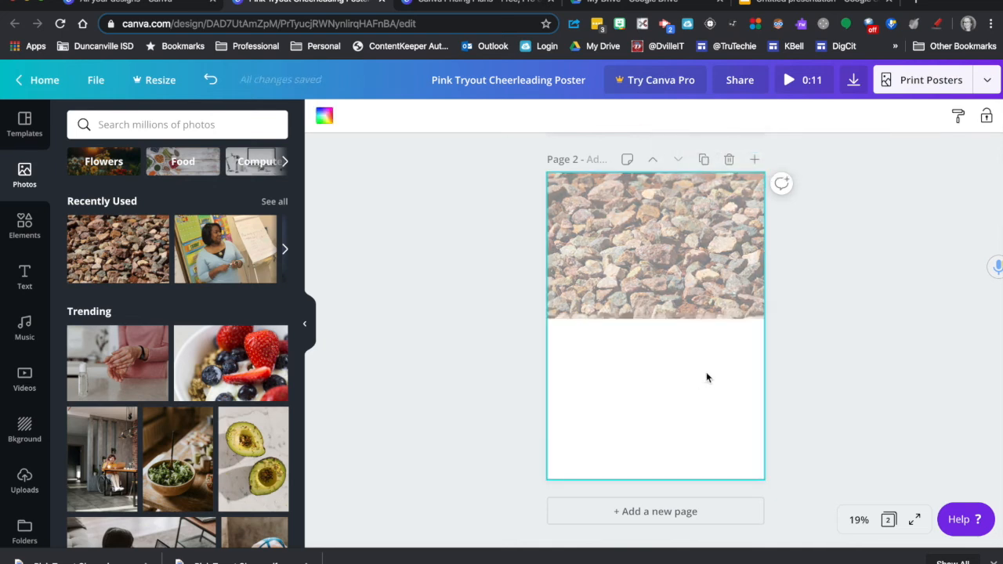
Step: Add a circle shape to page 2 below the rock photo and fill it with the dark brown from the photo colors
{"action": "left_click", "coordinate": [27, 232]}
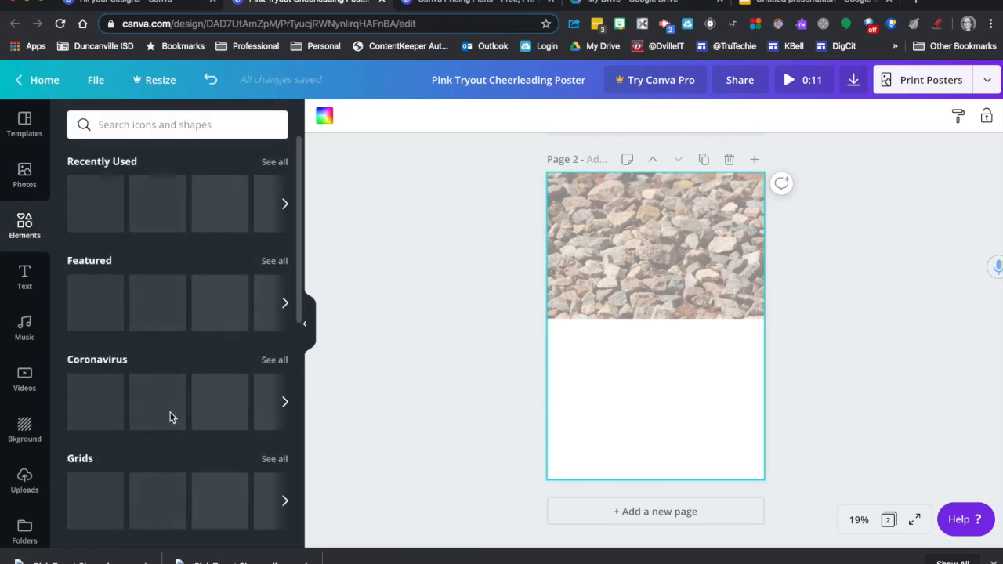
{"action": "scroll", "coordinate": [160, 411], "scroll_direction": "down", "scroll_amount": 3}
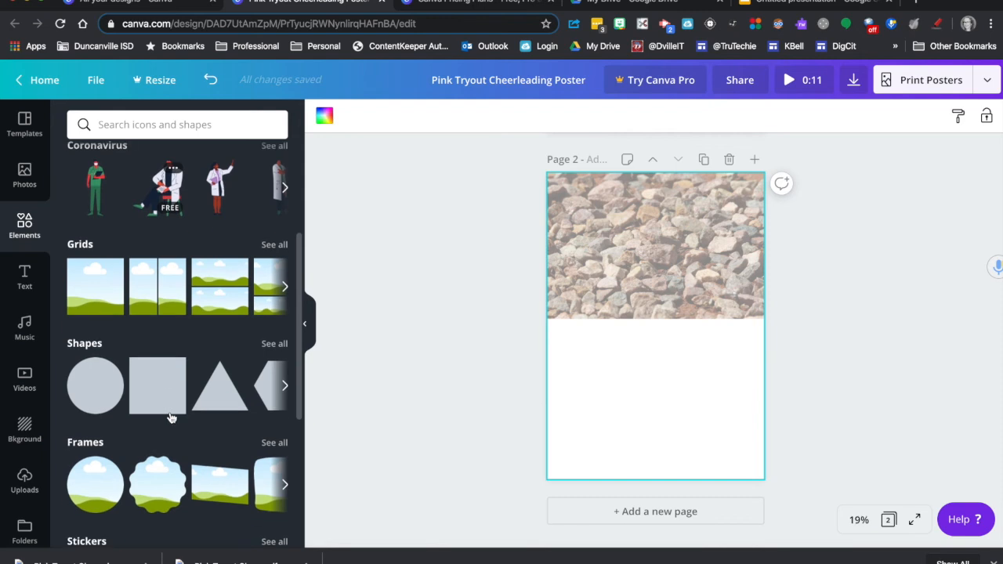
{"action": "left_click", "coordinate": [83, 382]}
{"action": "left_click_drag", "start_coordinate": [650, 306], "coordinate": [648, 366]}
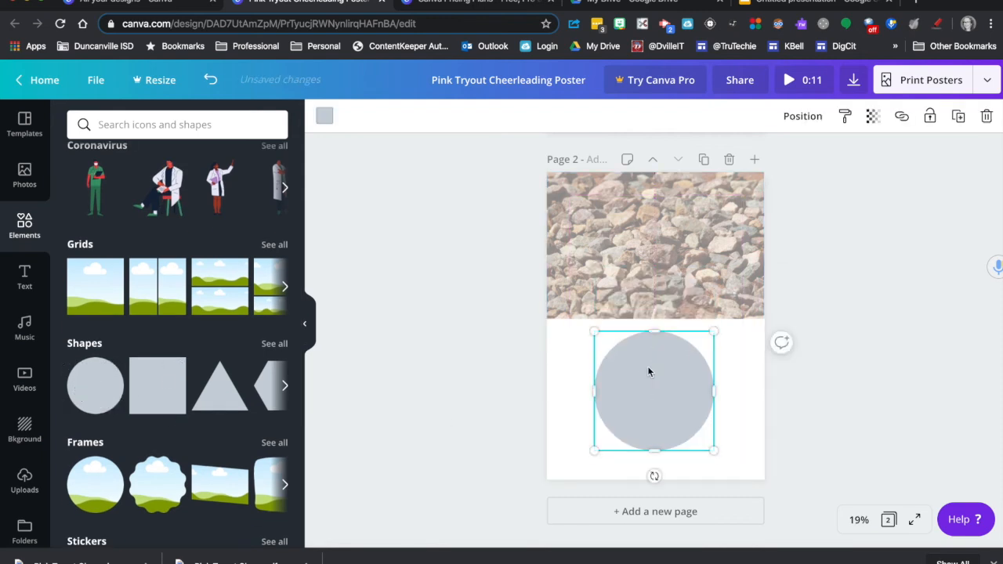
{"action": "left_click", "coordinate": [324, 116]}
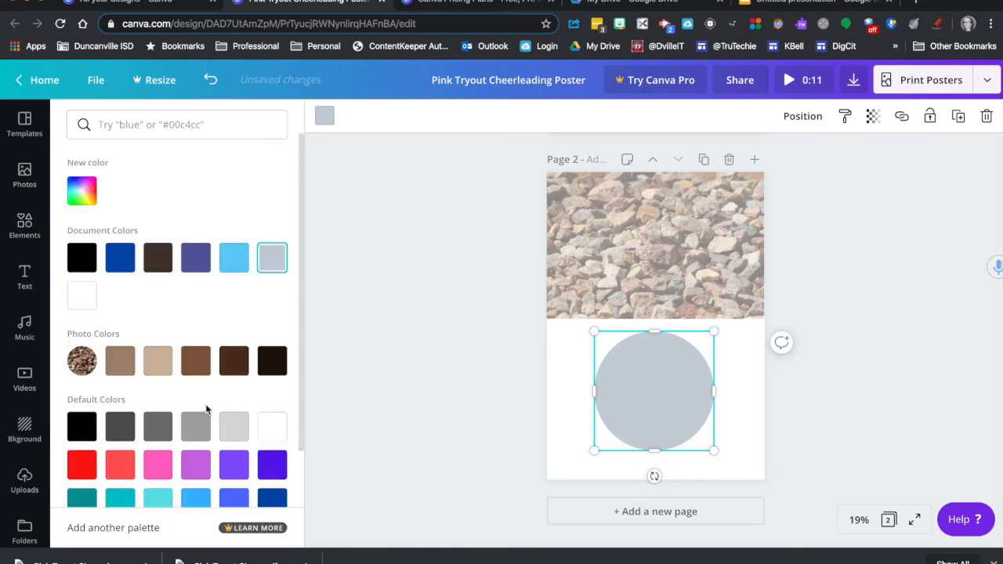
{"action": "left_click", "coordinate": [234, 370]}
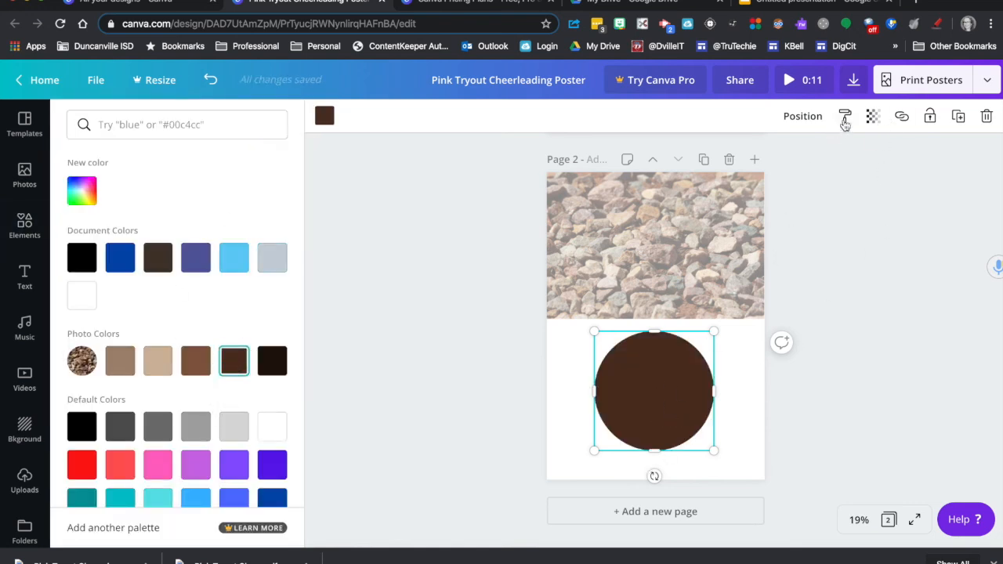
Step: Reduce the opacity of the brown circle on page 2 and place it overlapping the rock photo
{"action": "left_click", "coordinate": [873, 117]}
{"action": "left_click_drag", "start_coordinate": [831, 153], "coordinate": [789, 184]}
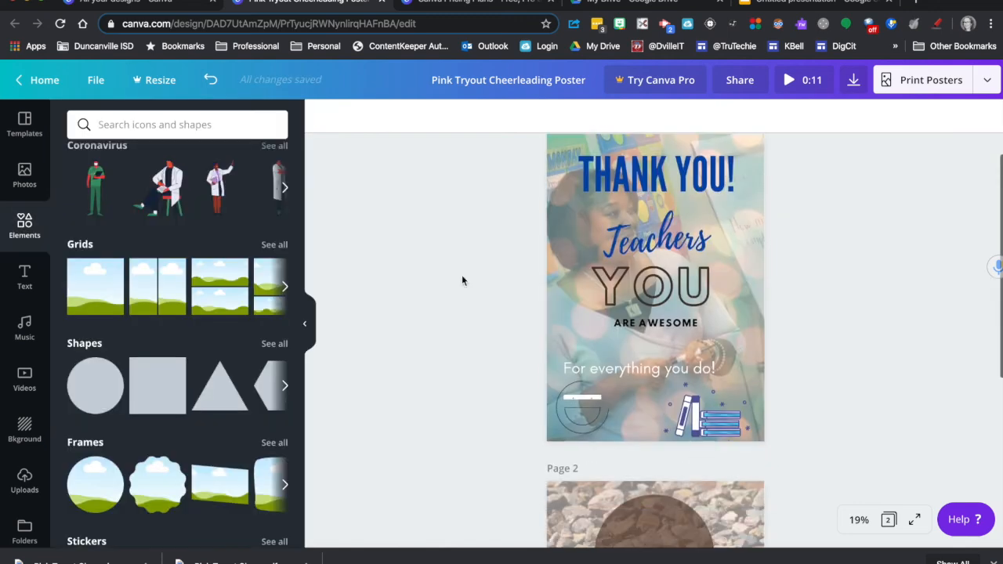
Step: Title page 1 of the design "Thank" and page 2 "Rocks"
{"action": "scroll", "coordinate": [462, 275], "scroll_direction": "down", "scroll_amount": 1}
{"action": "scroll", "coordinate": [462, 280], "scroll_direction": "down", "scroll_amount": 1}
{"action": "scroll", "coordinate": [463, 280], "scroll_direction": "up", "scroll_amount": 3}
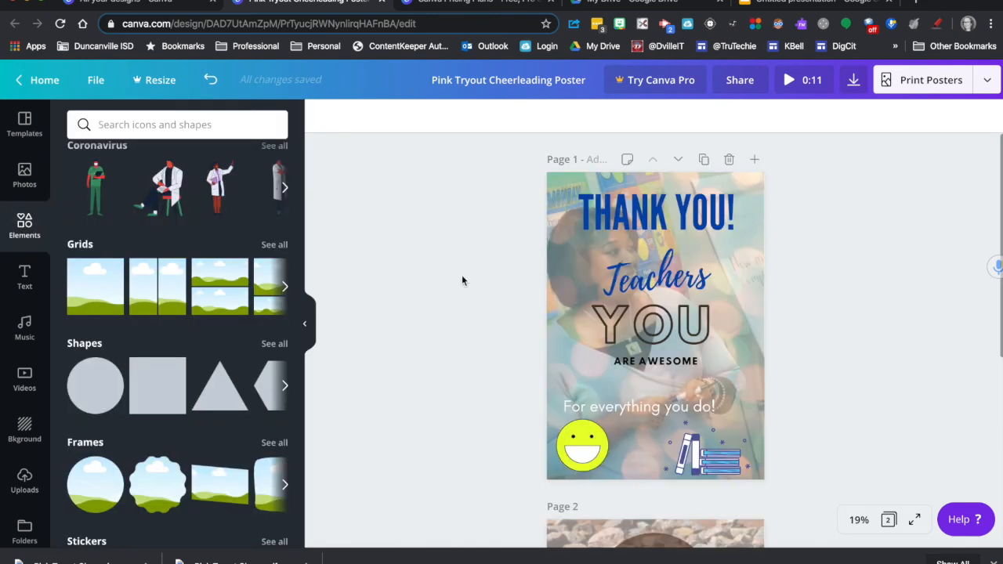
{"action": "left_click", "coordinate": [594, 161]}
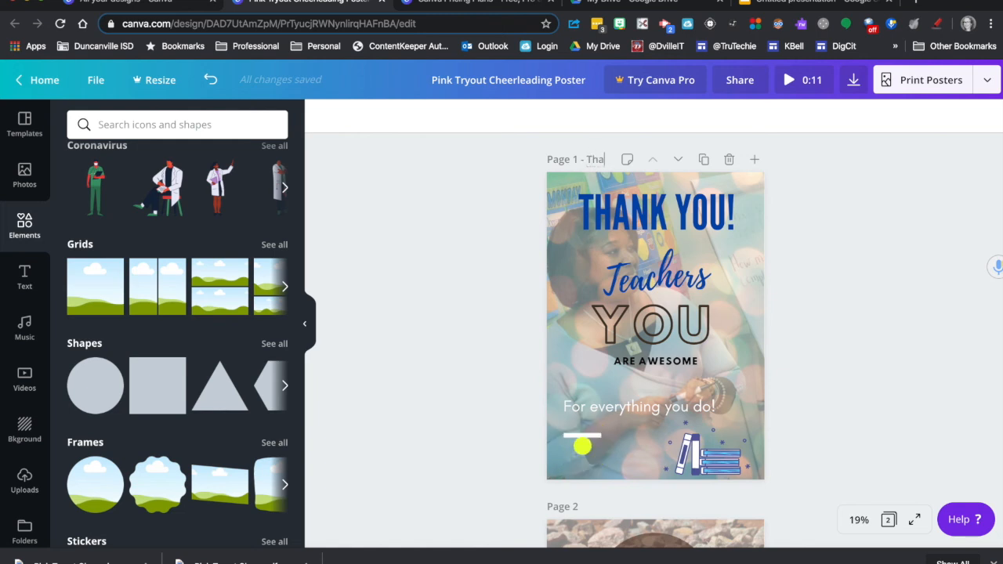
{"action": "left_click", "coordinate": [582, 505]}
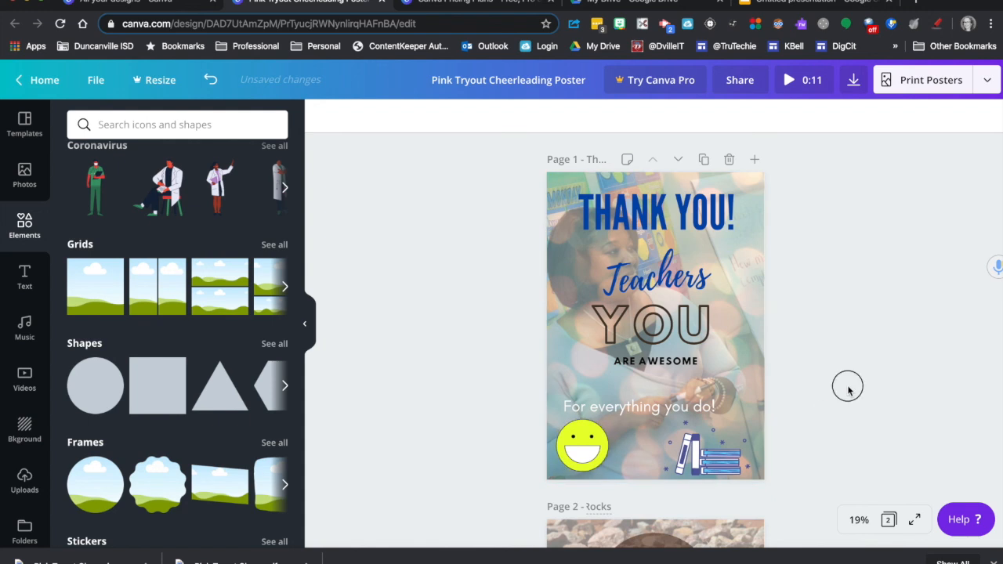
Step: Check how to limit a video download to only page 1, and close the download options without downloading
{"action": "left_click", "coordinate": [853, 81]}
{"action": "left_click", "coordinate": [833, 235]}
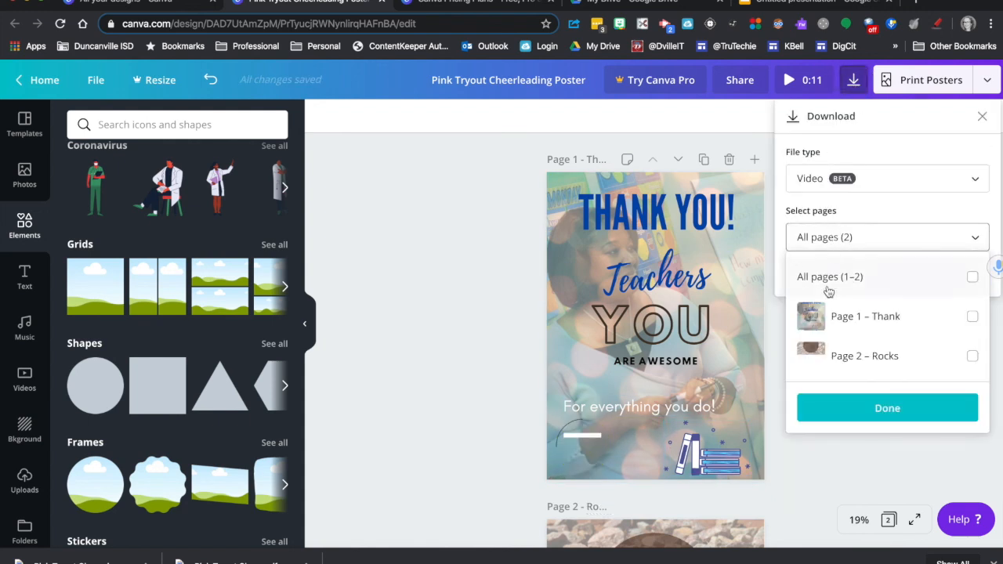
{"action": "left_click", "coordinate": [971, 316]}
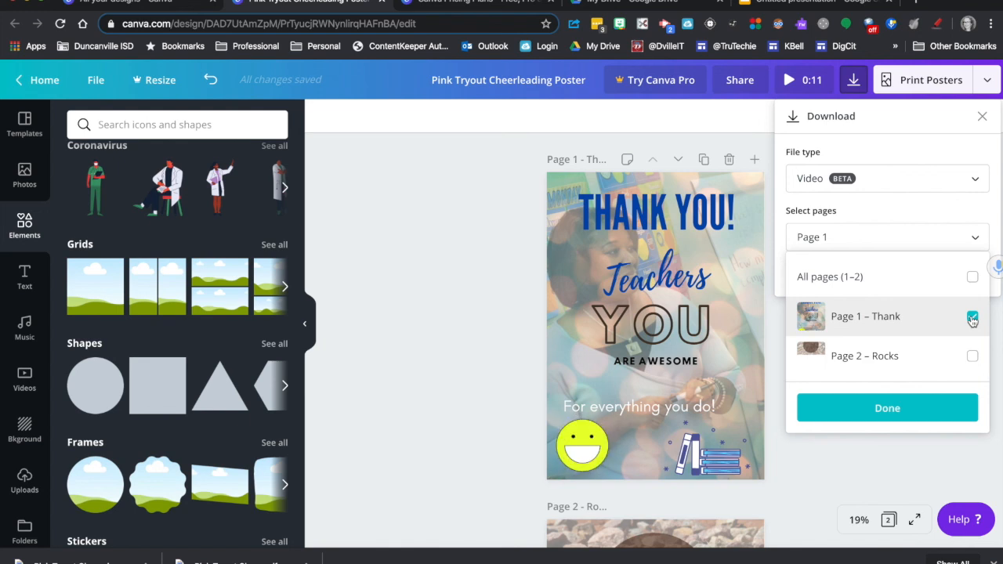
{"action": "left_click", "coordinate": [527, 232]}
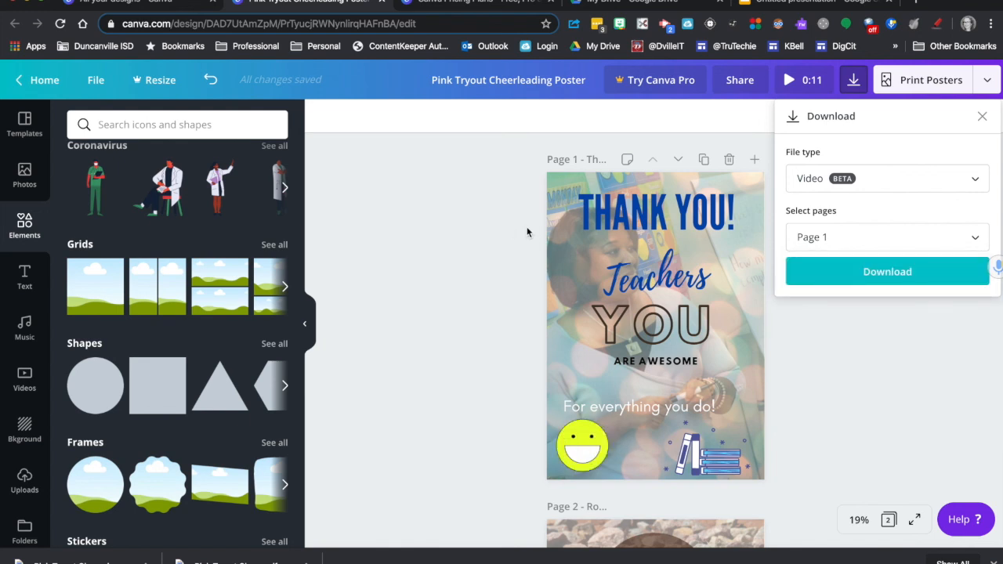
{"action": "left_click", "coordinate": [982, 118]}
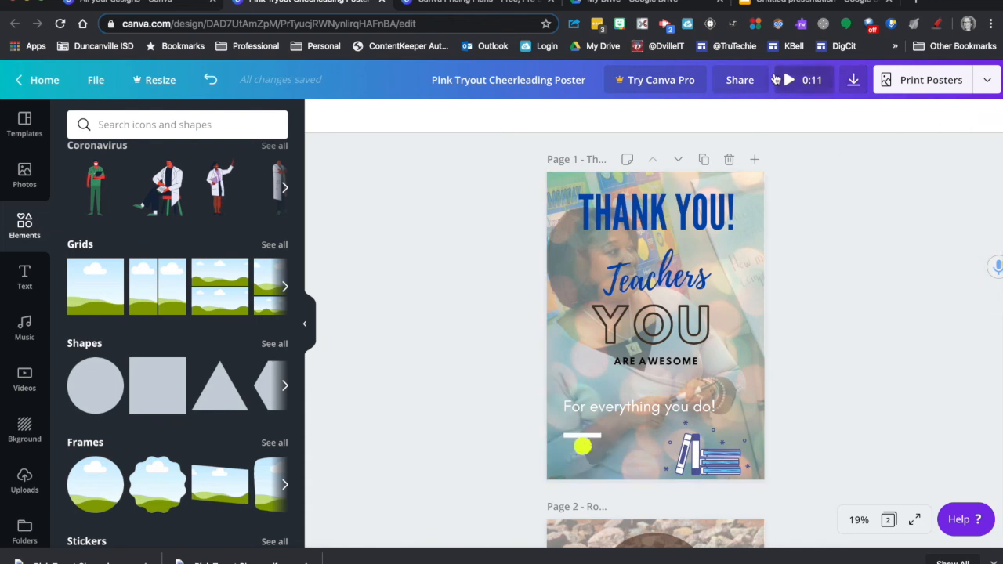
Step: Review the design's sharing options, including the permission choices for IdeaTeam, and close them without sharing
{"action": "left_click", "coordinate": [740, 82]}
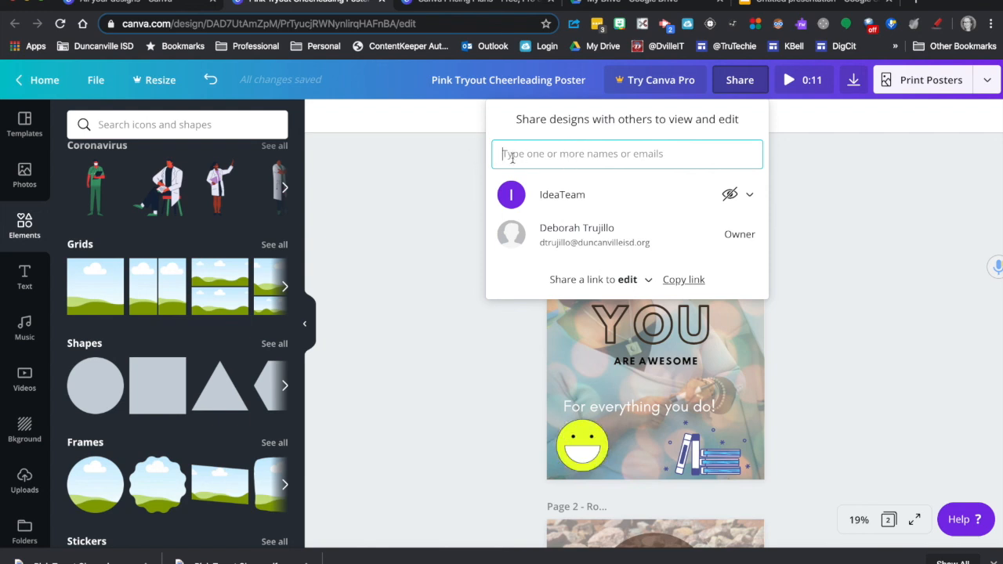
{"action": "left_click", "coordinate": [749, 195]}
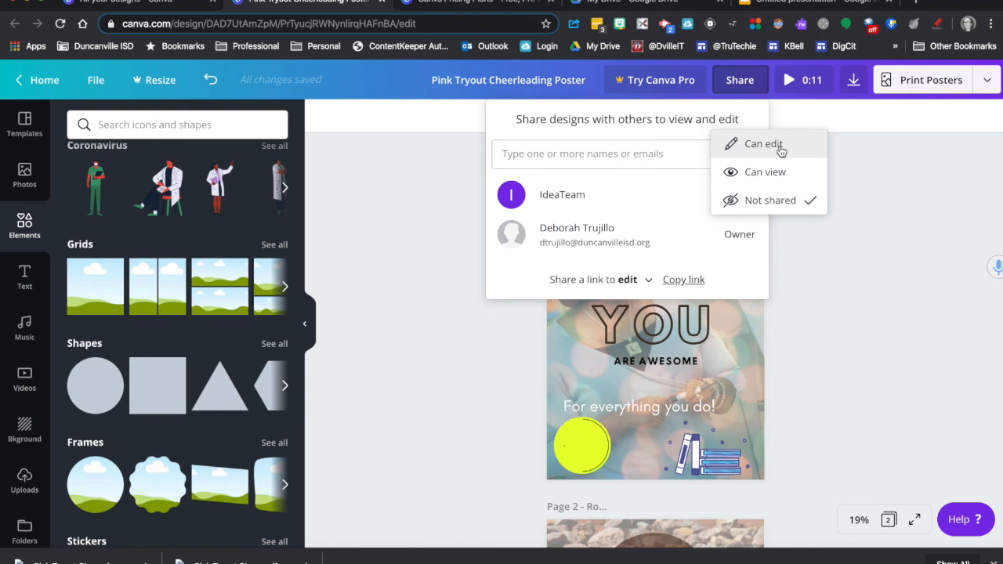
{"action": "left_click", "coordinate": [445, 170]}
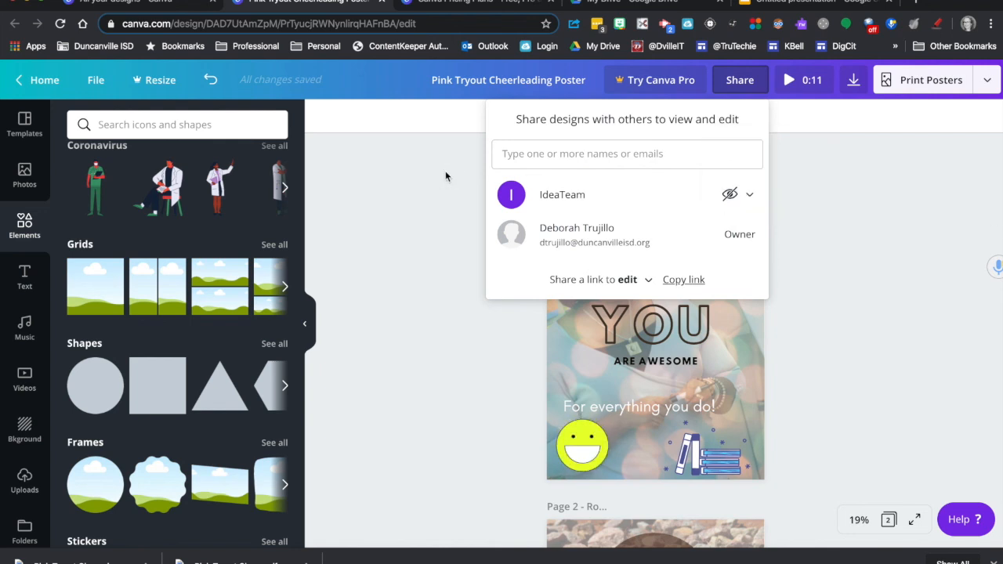
{"action": "left_click", "coordinate": [445, 170]}
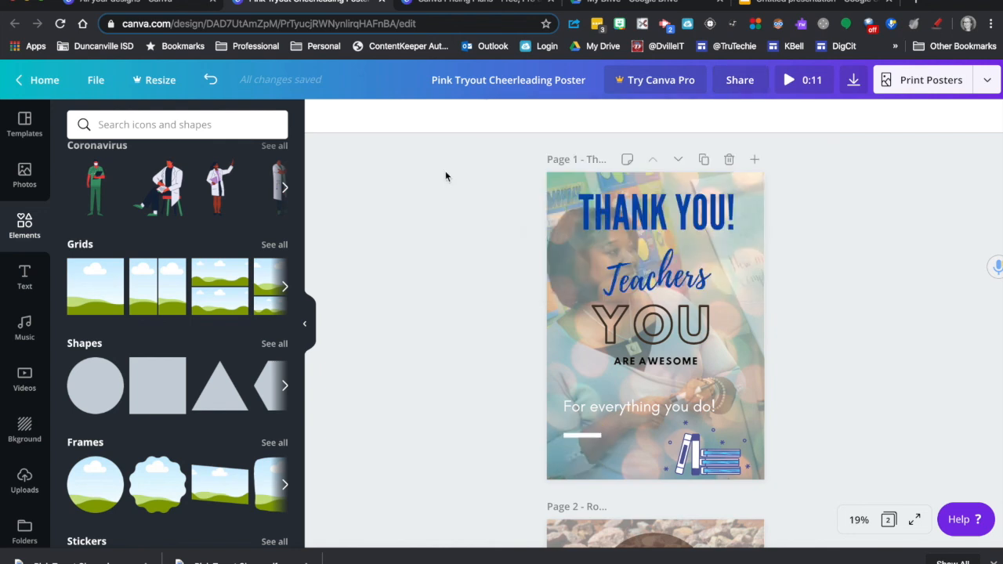
Step: Leave the poster for the home page and open the list of designs shared with you
{"action": "left_click", "coordinate": [25, 82]}
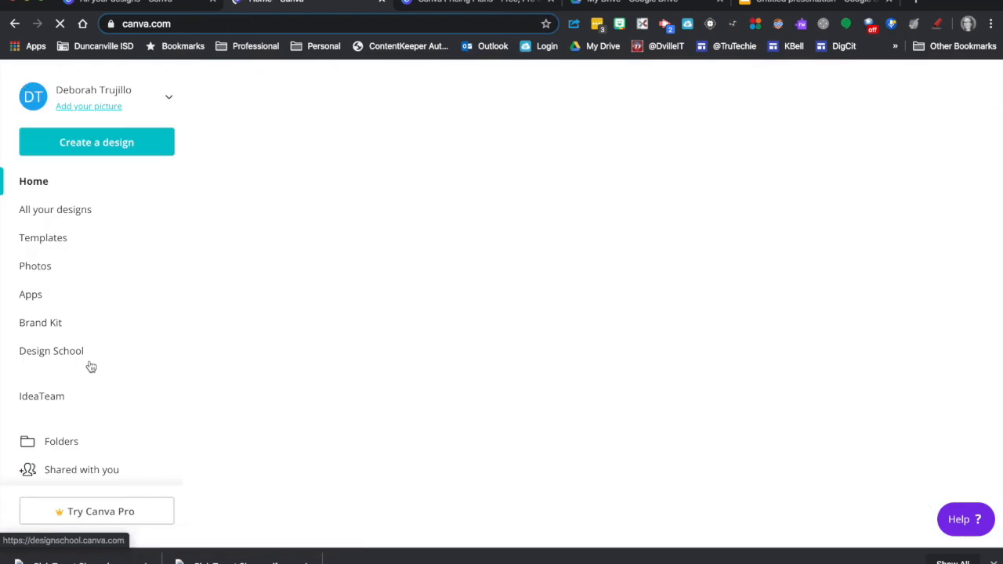
{"action": "scroll", "coordinate": [90, 367], "scroll_direction": "down", "scroll_amount": 1}
{"action": "left_click", "coordinate": [67, 426]}
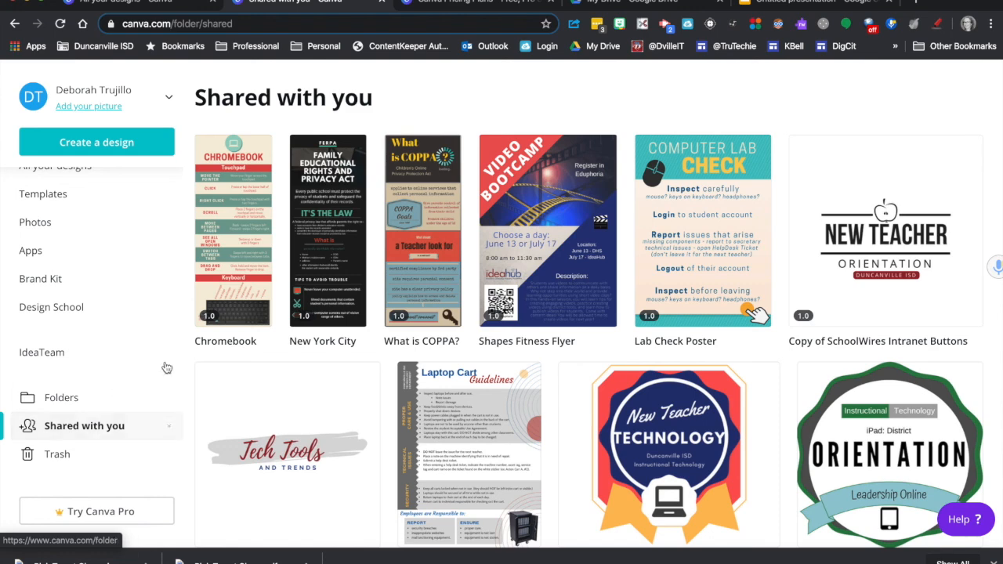
Step: View the options for the shared What is COPPA? design, open it for editing, and return to the shared designs list
{"action": "left_click", "coordinate": [449, 155]}
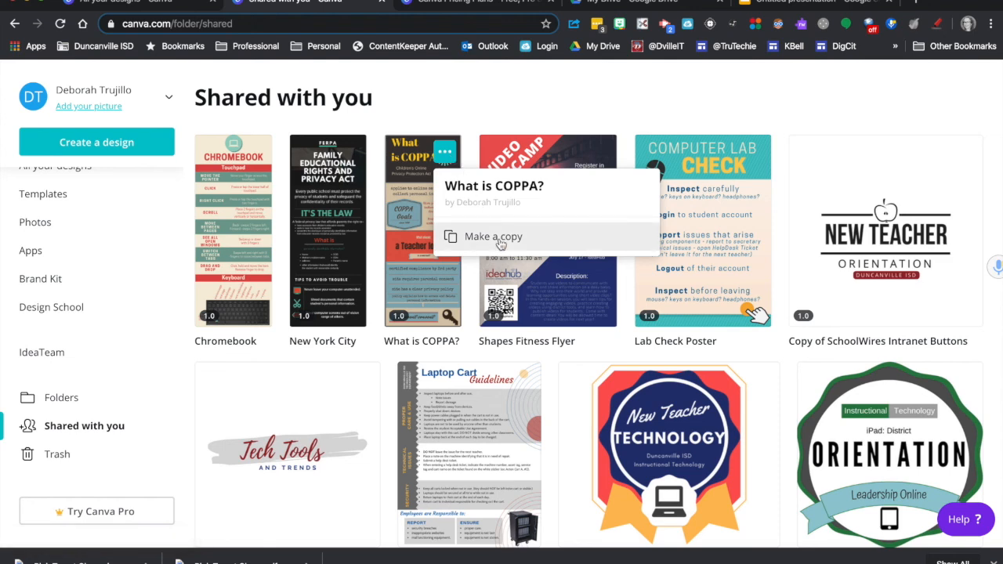
{"action": "left_click", "coordinate": [413, 209]}
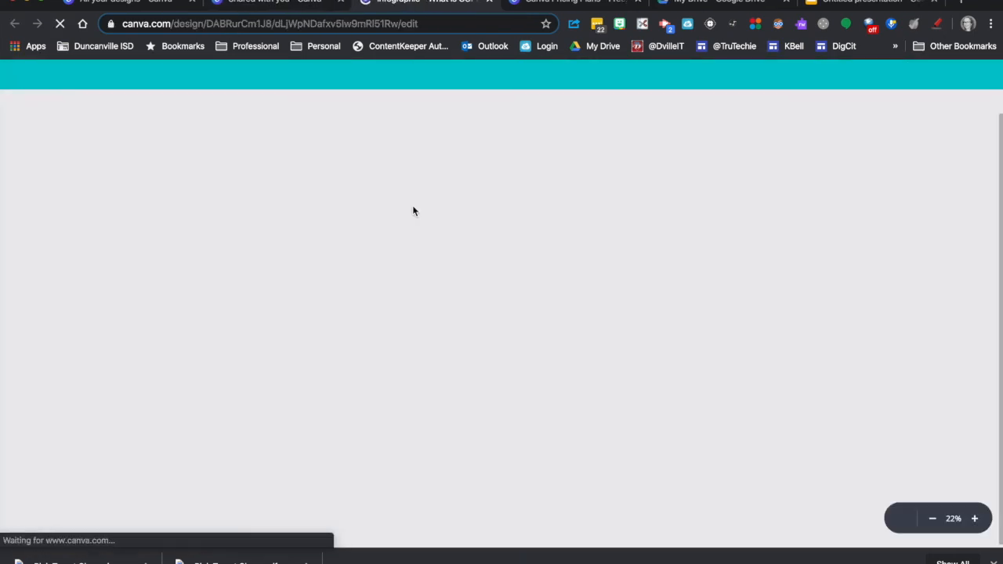
{"action": "left_click", "coordinate": [290, 4]}
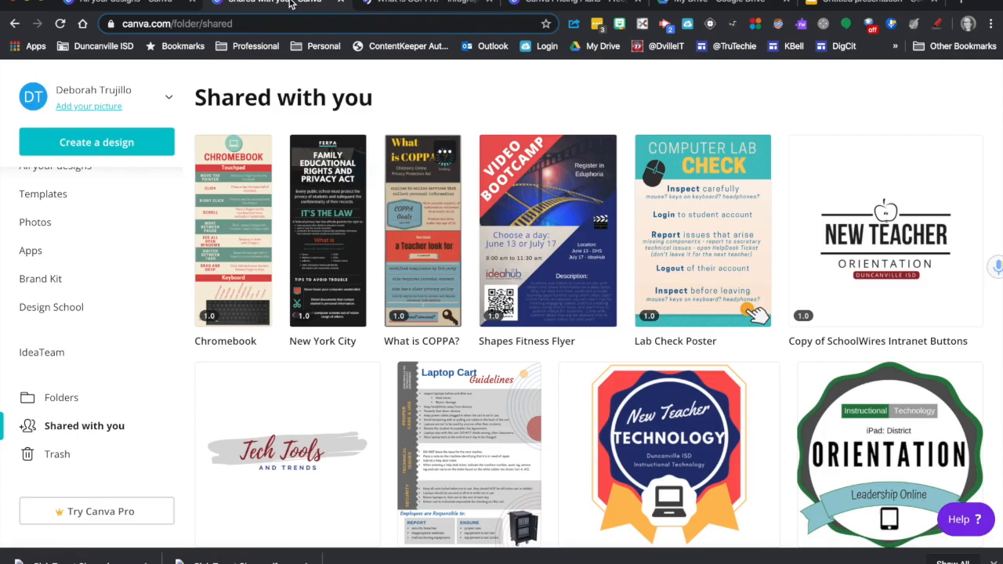